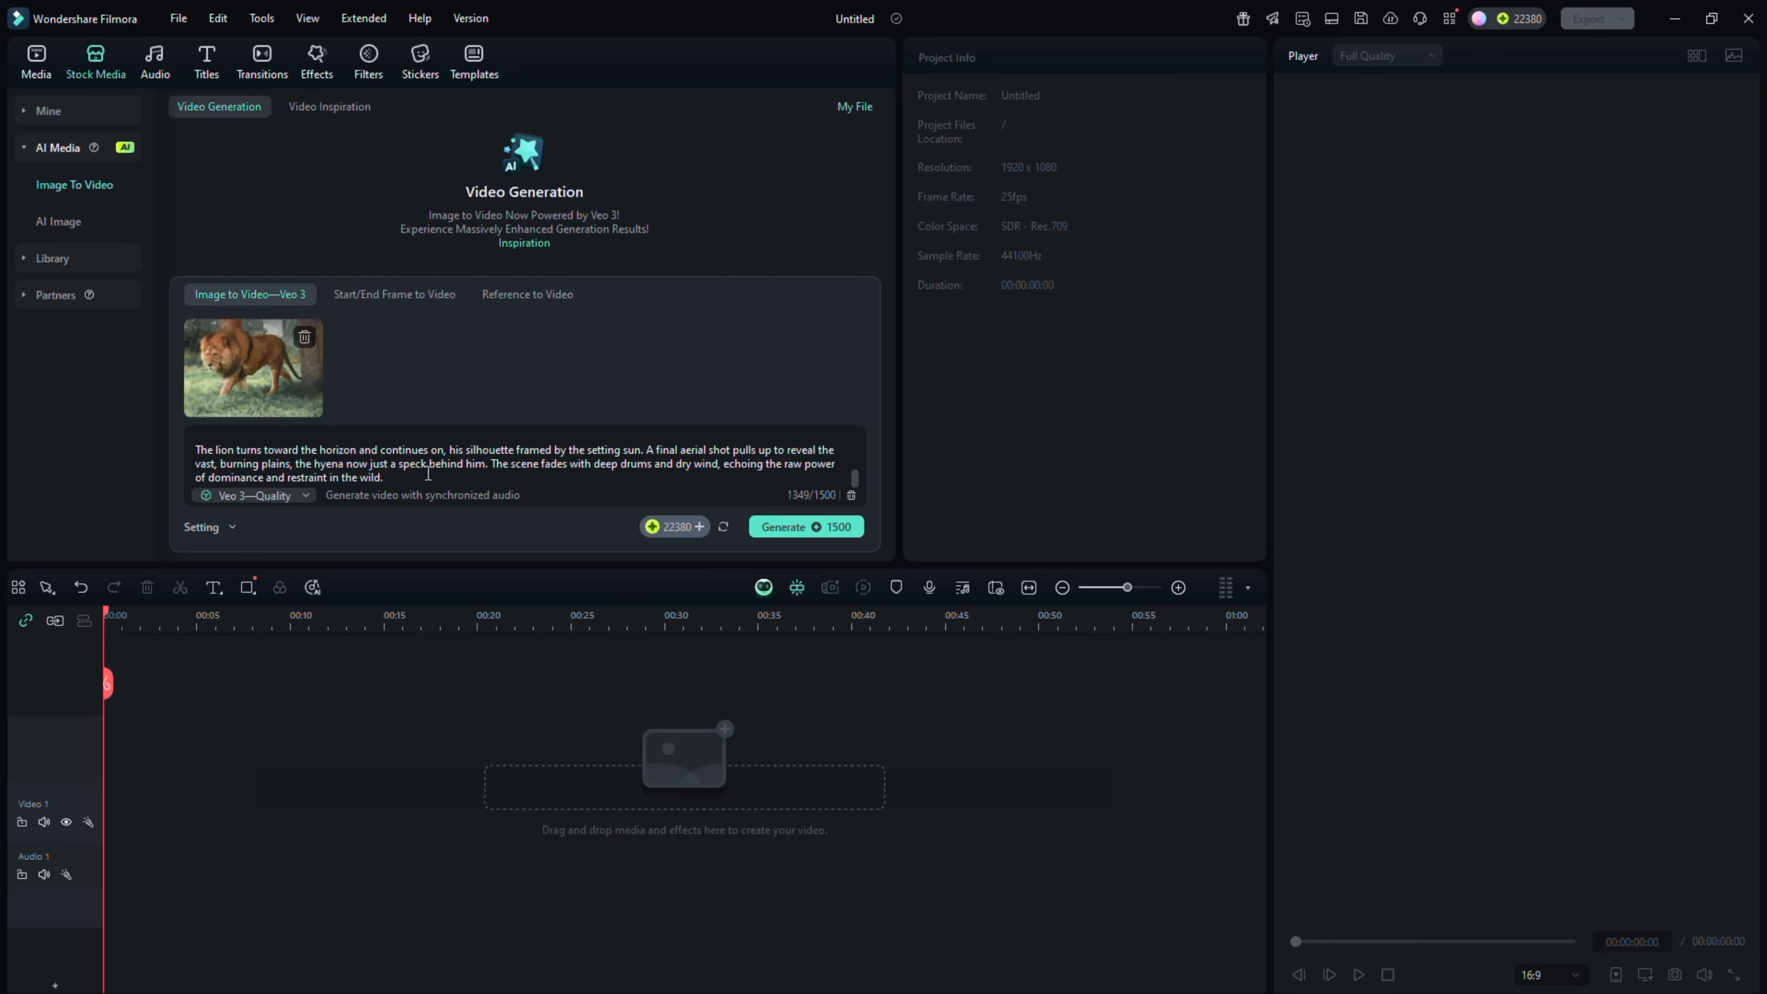
Generate the Veo 3 image-to-video clip from the lion image and its savanna prompt, and check the generation progress
scroll(478, 456, "up", 10)
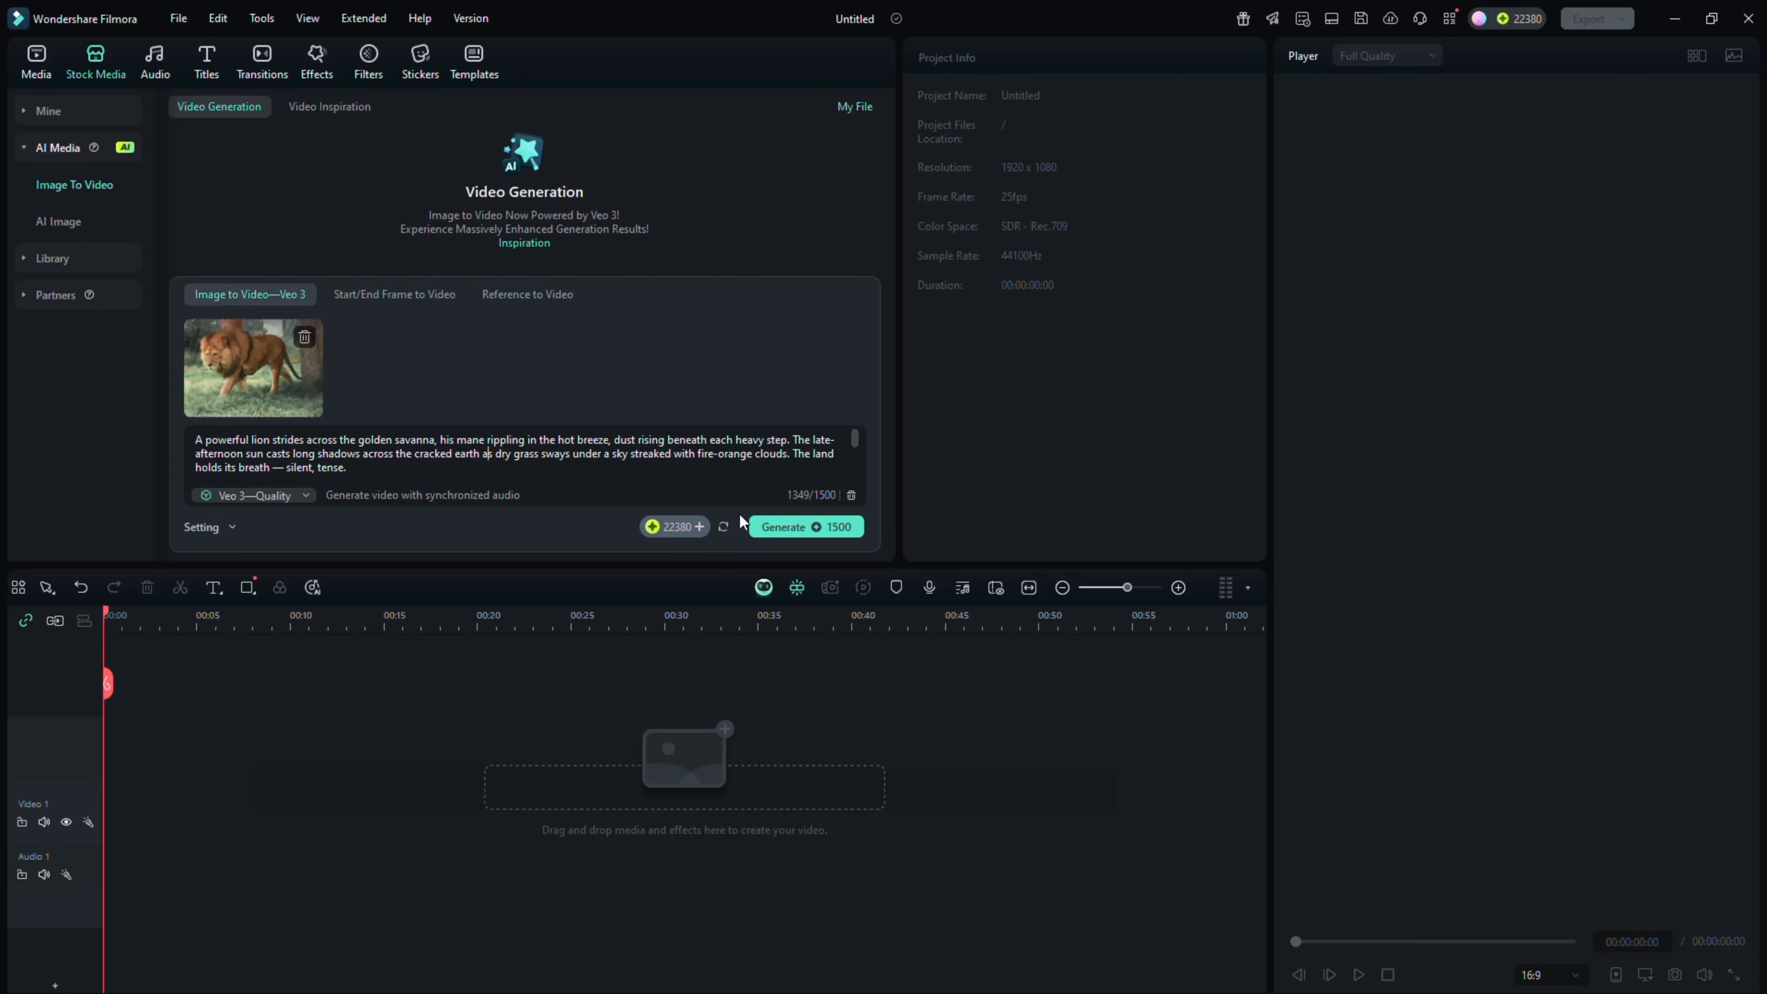
left_click(783, 527)
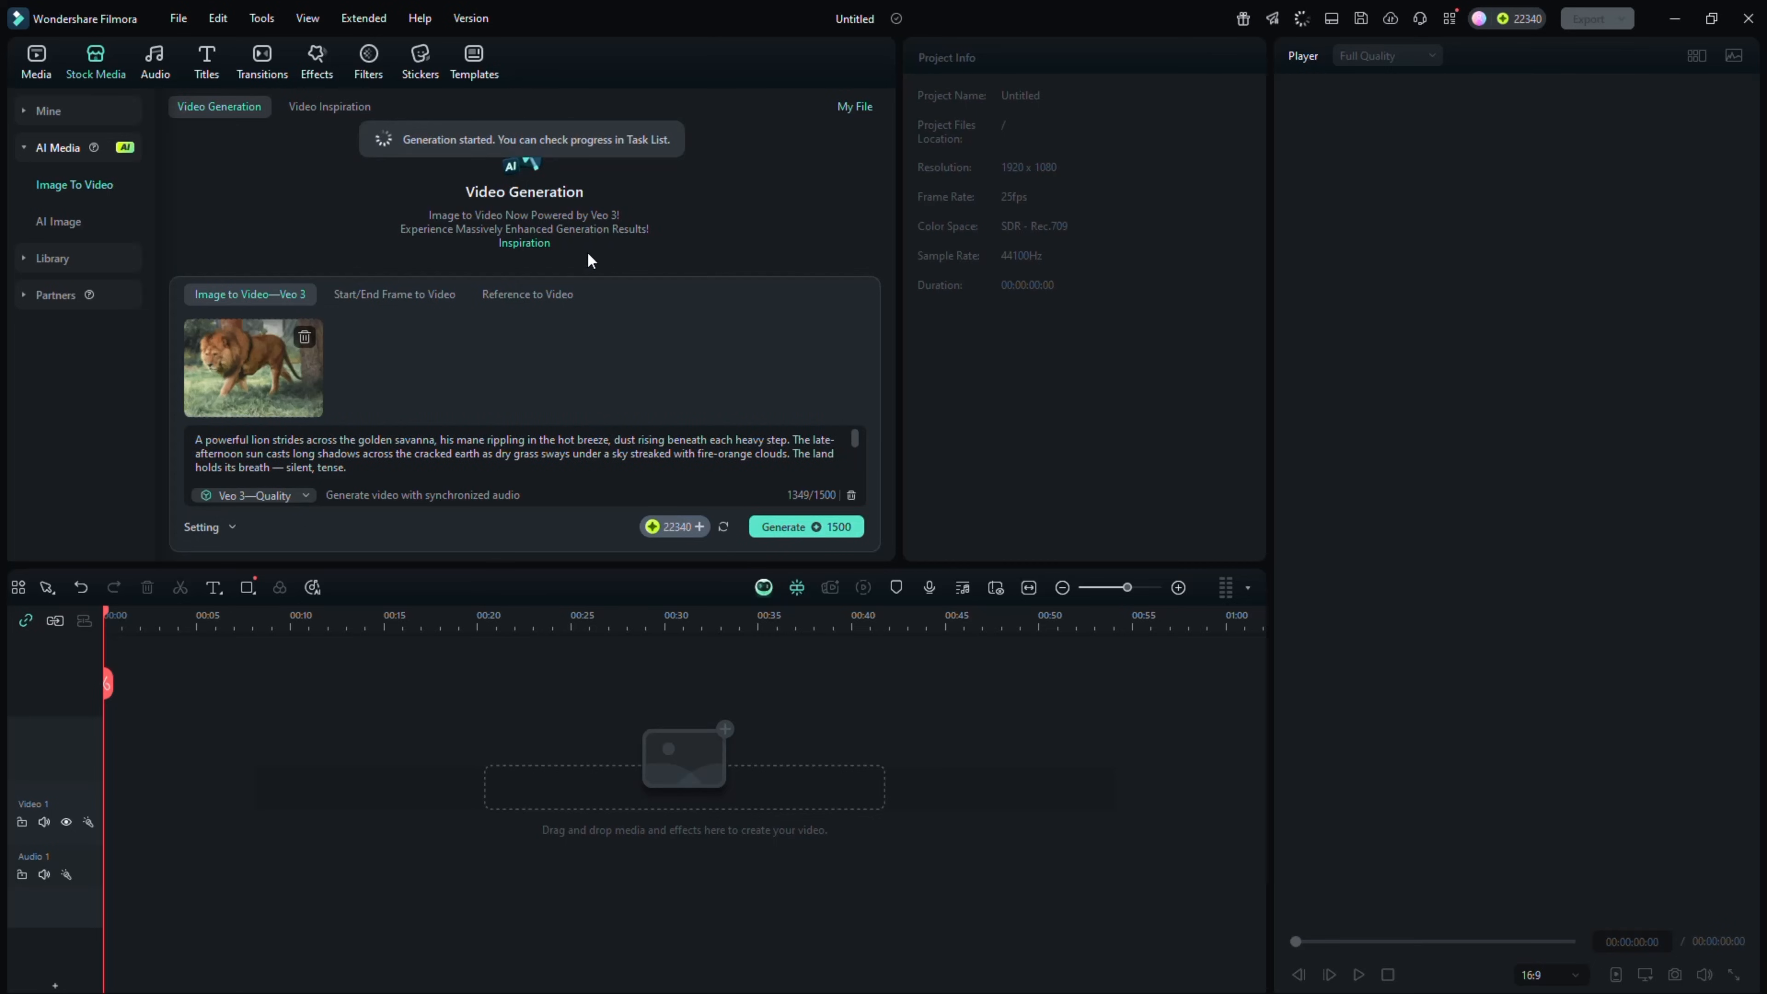
scroll(526, 329, "down", 4)
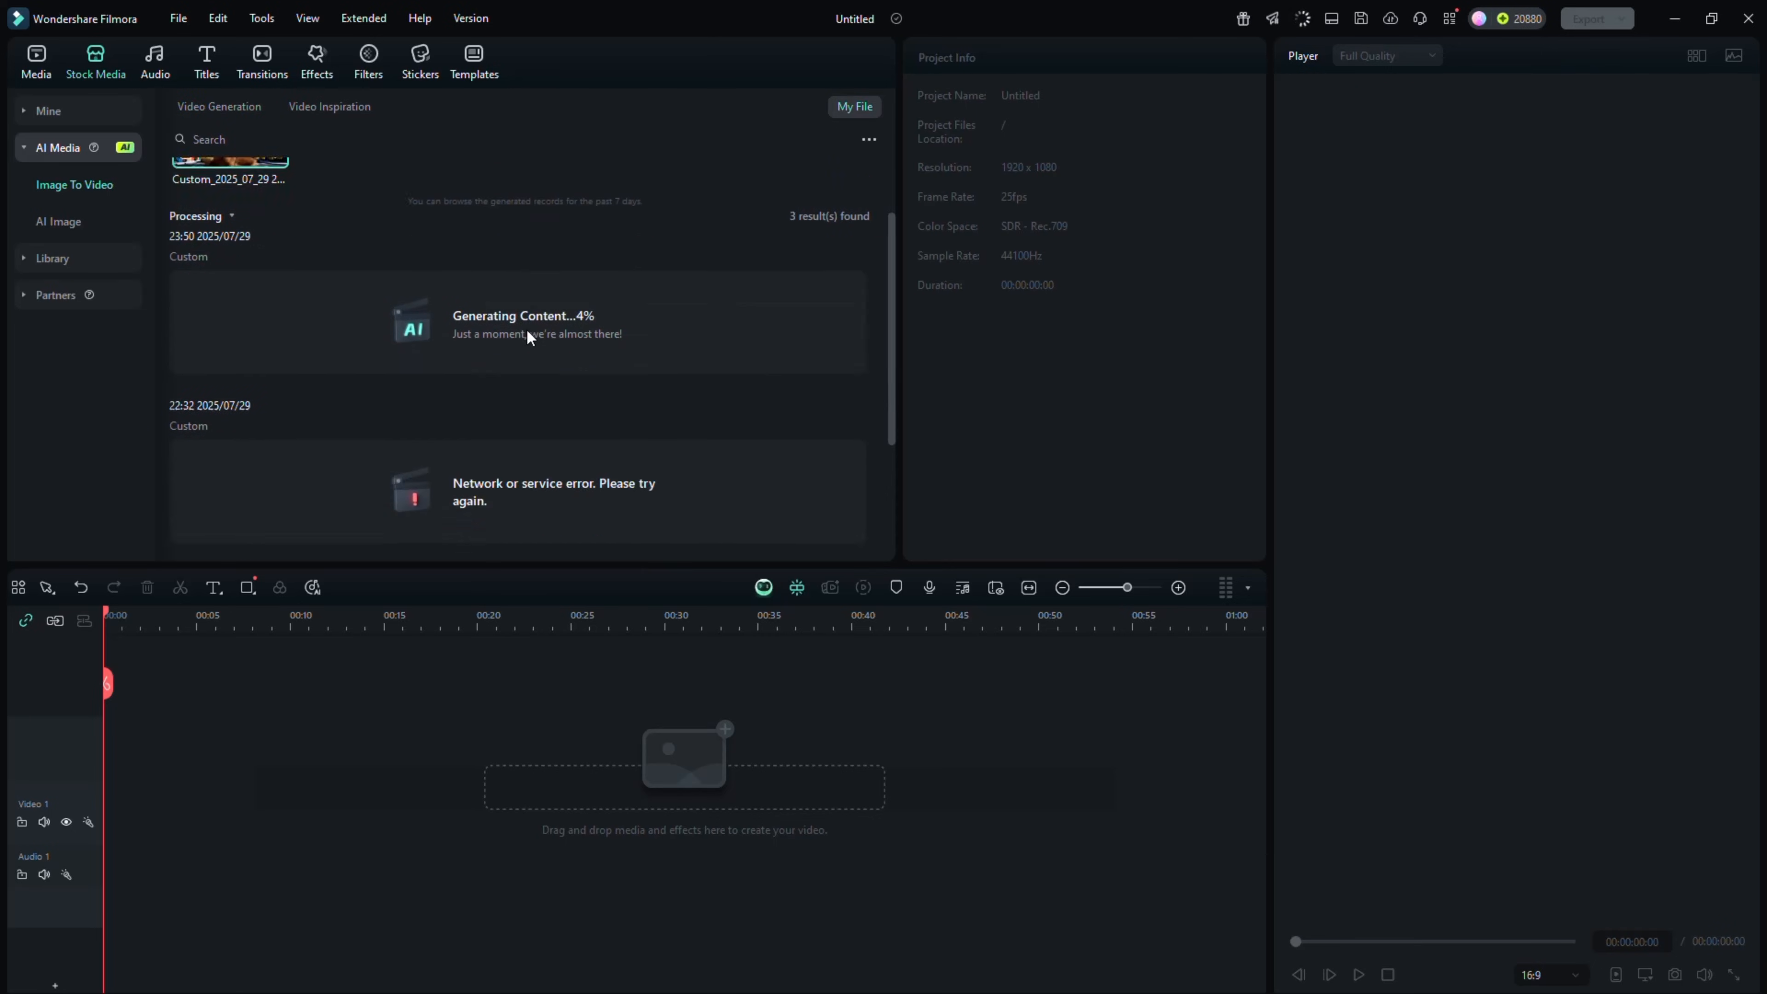
scroll(550, 327, "up", 4)
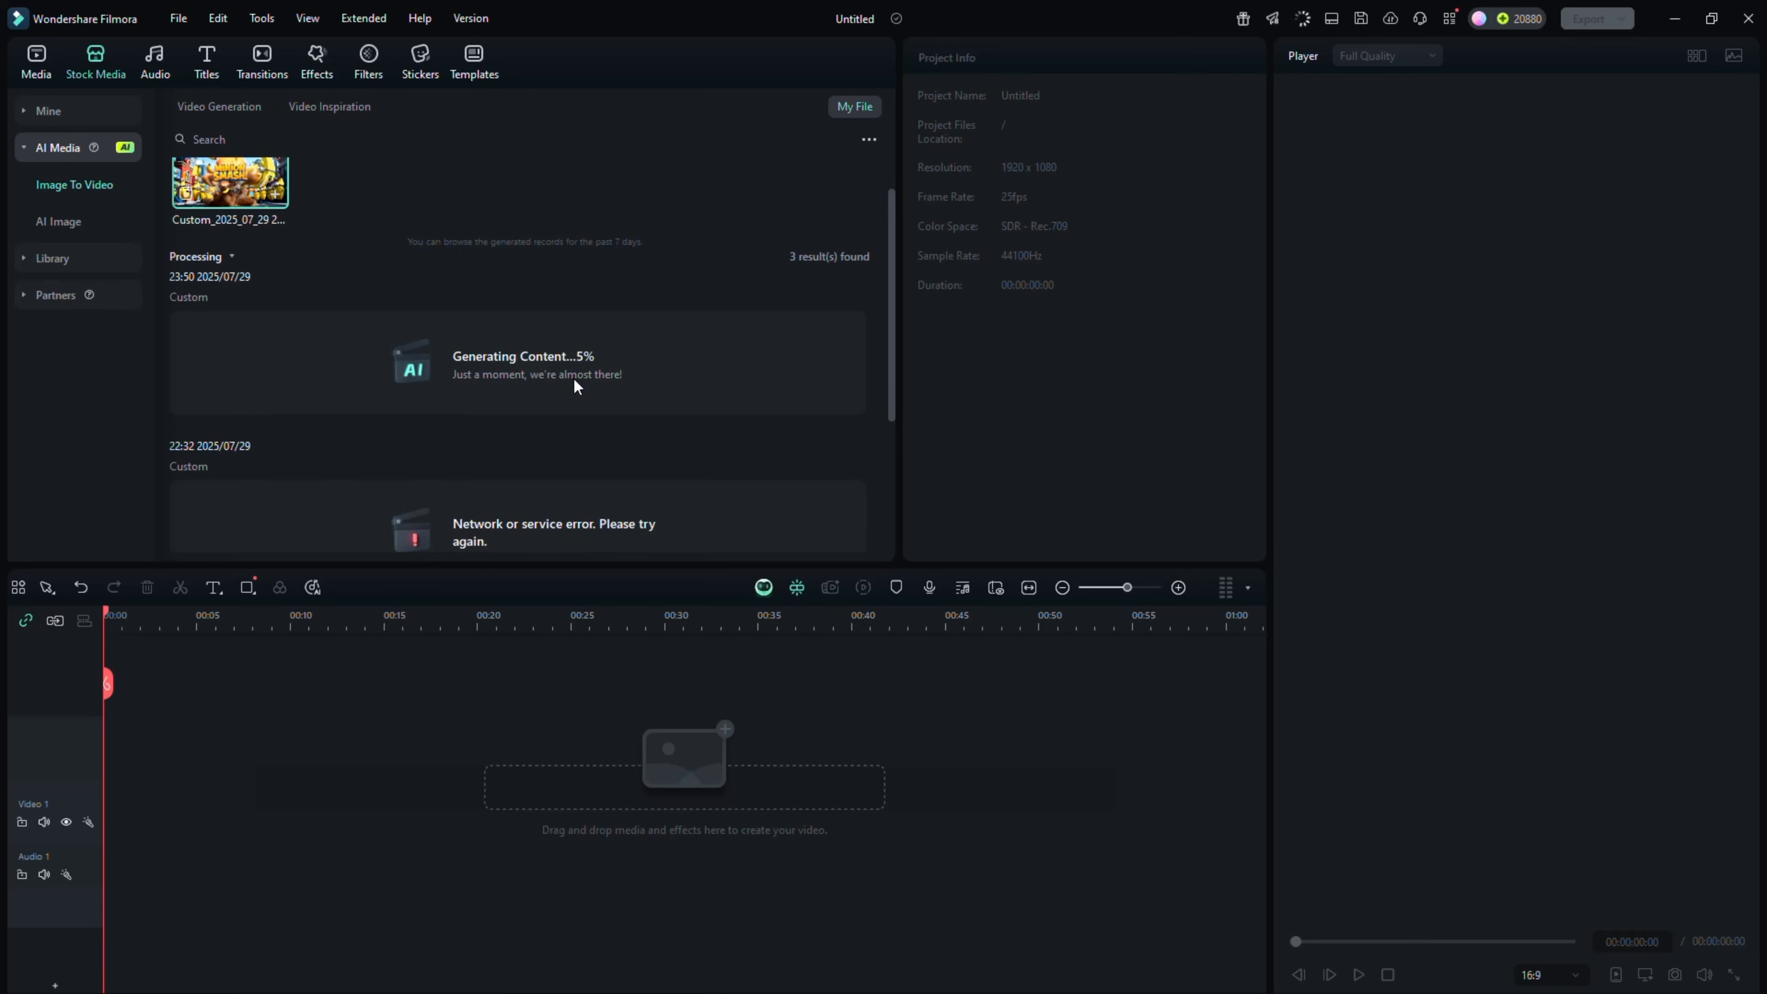
scroll(587, 390, "up", 1)
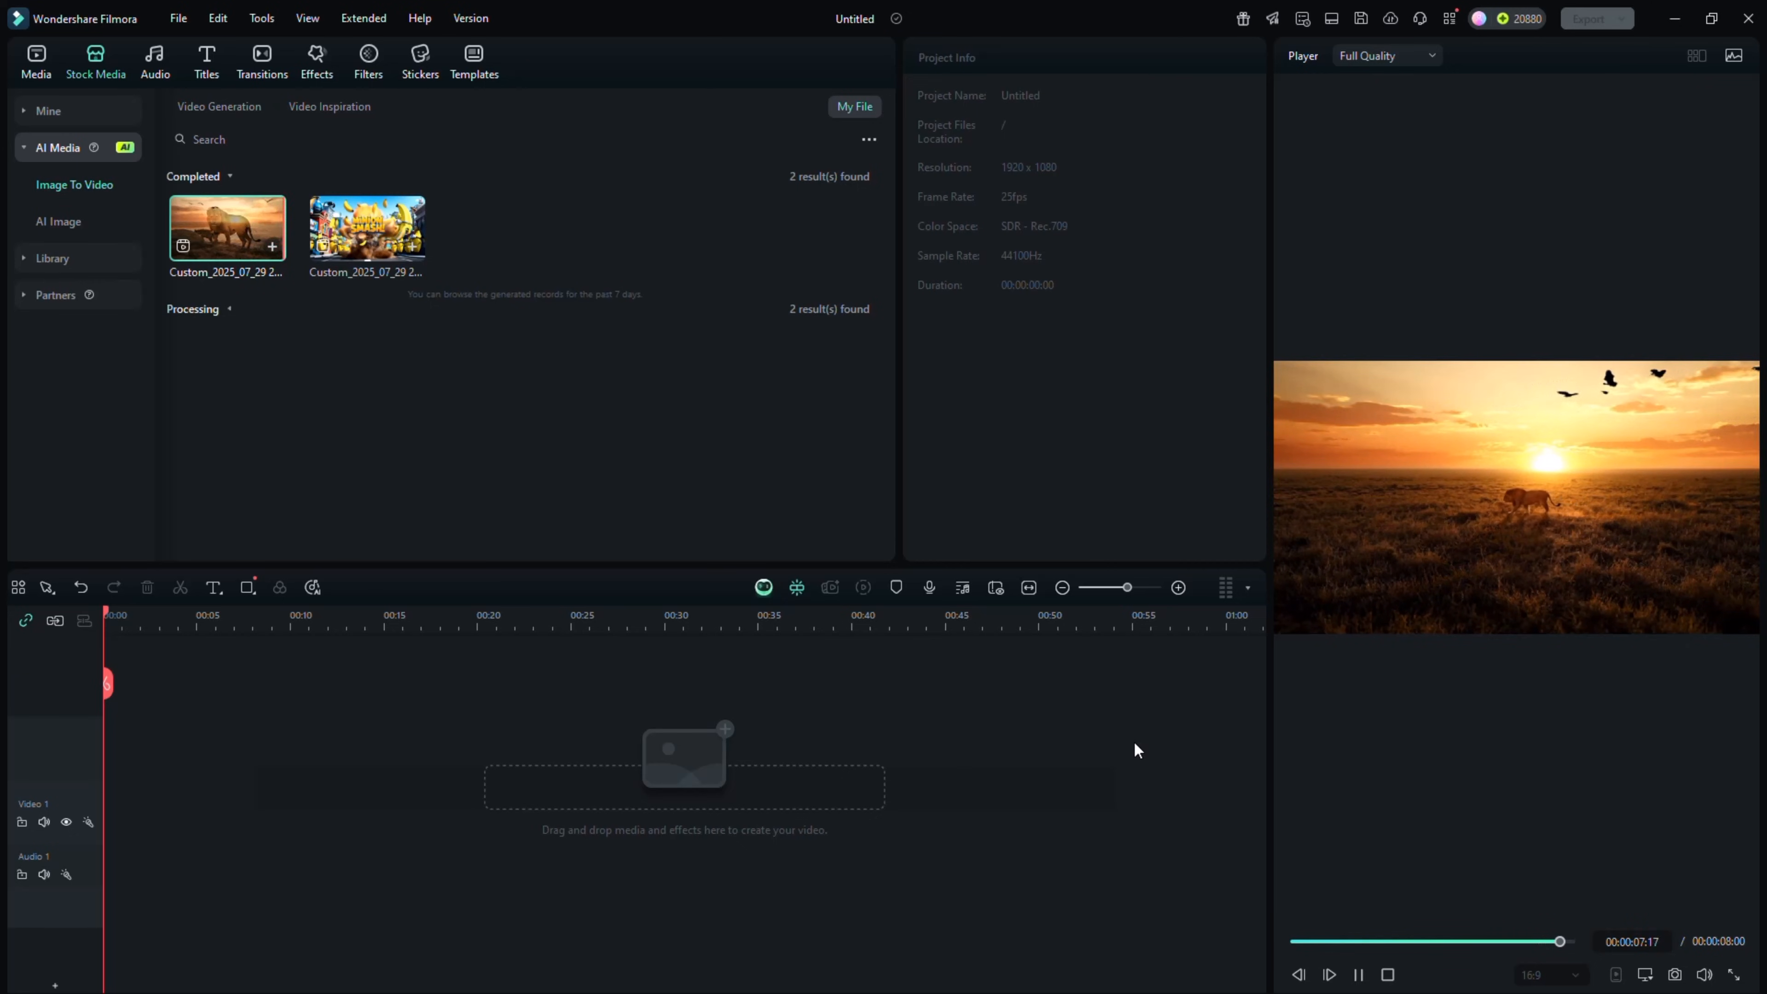
Set up a Start/End Frame to Video generation with the girl-on-the-road photo as start frame and the Hydra image as end frame
left_click(222, 109)
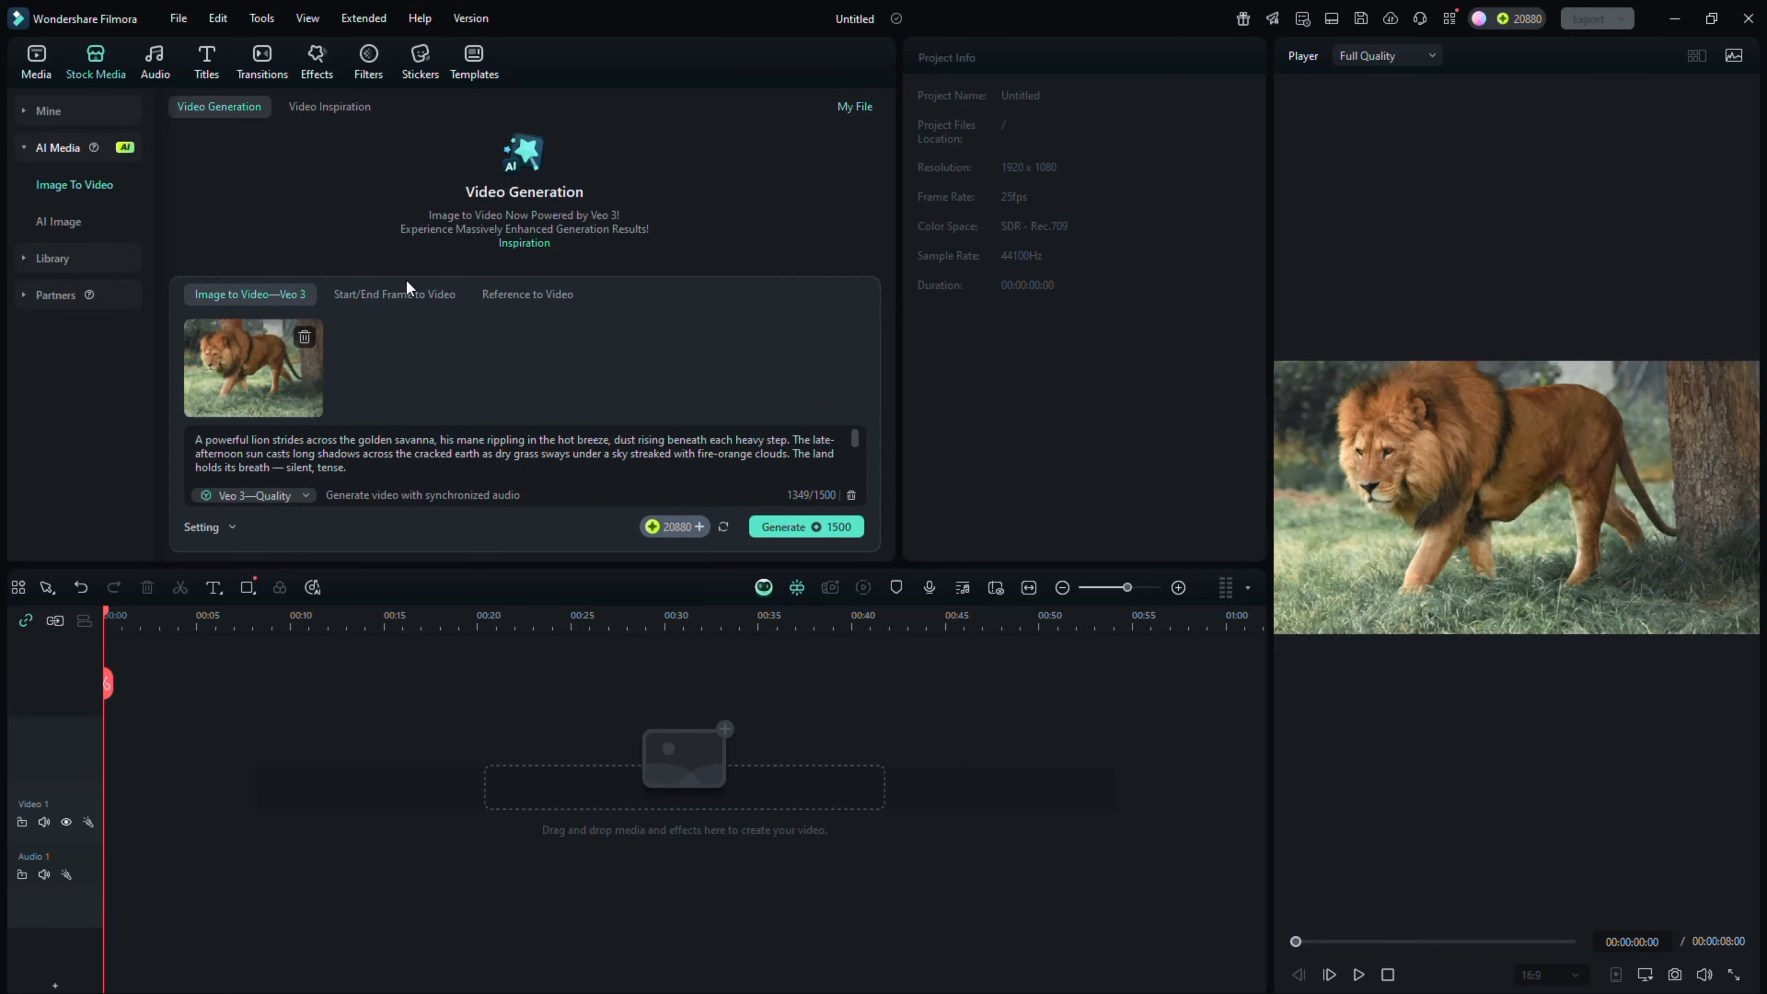
left_click(373, 299)
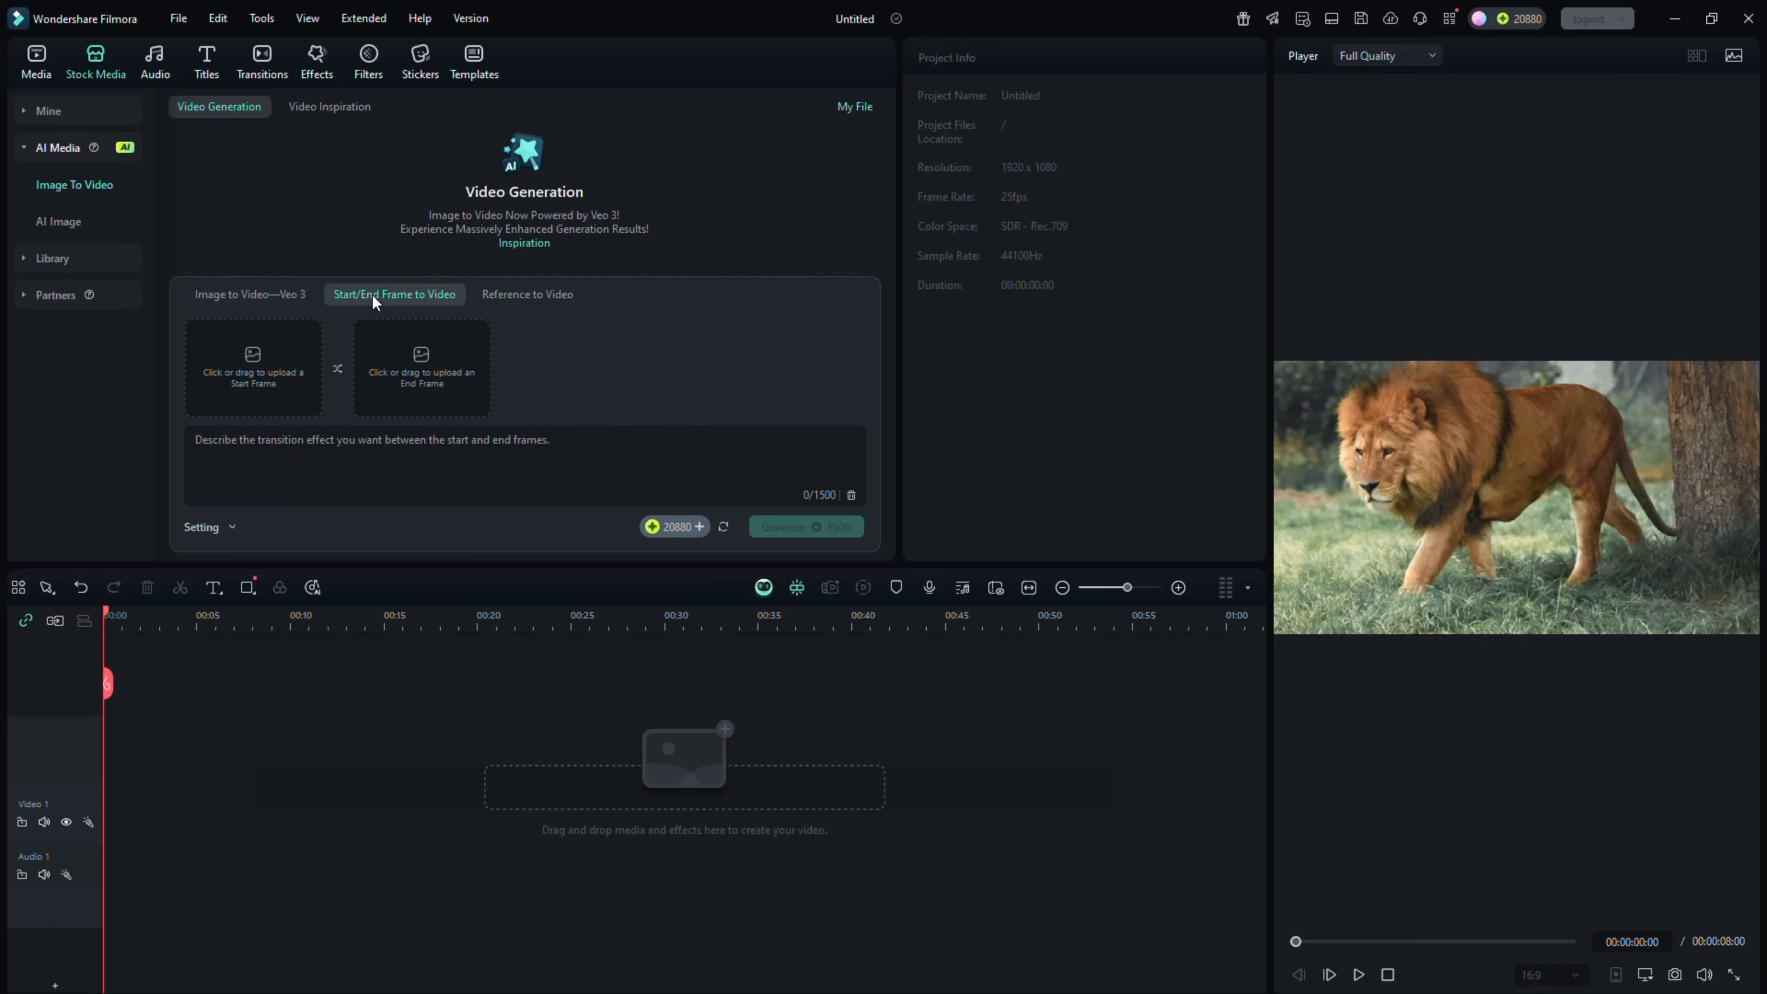
left_click(274, 359)
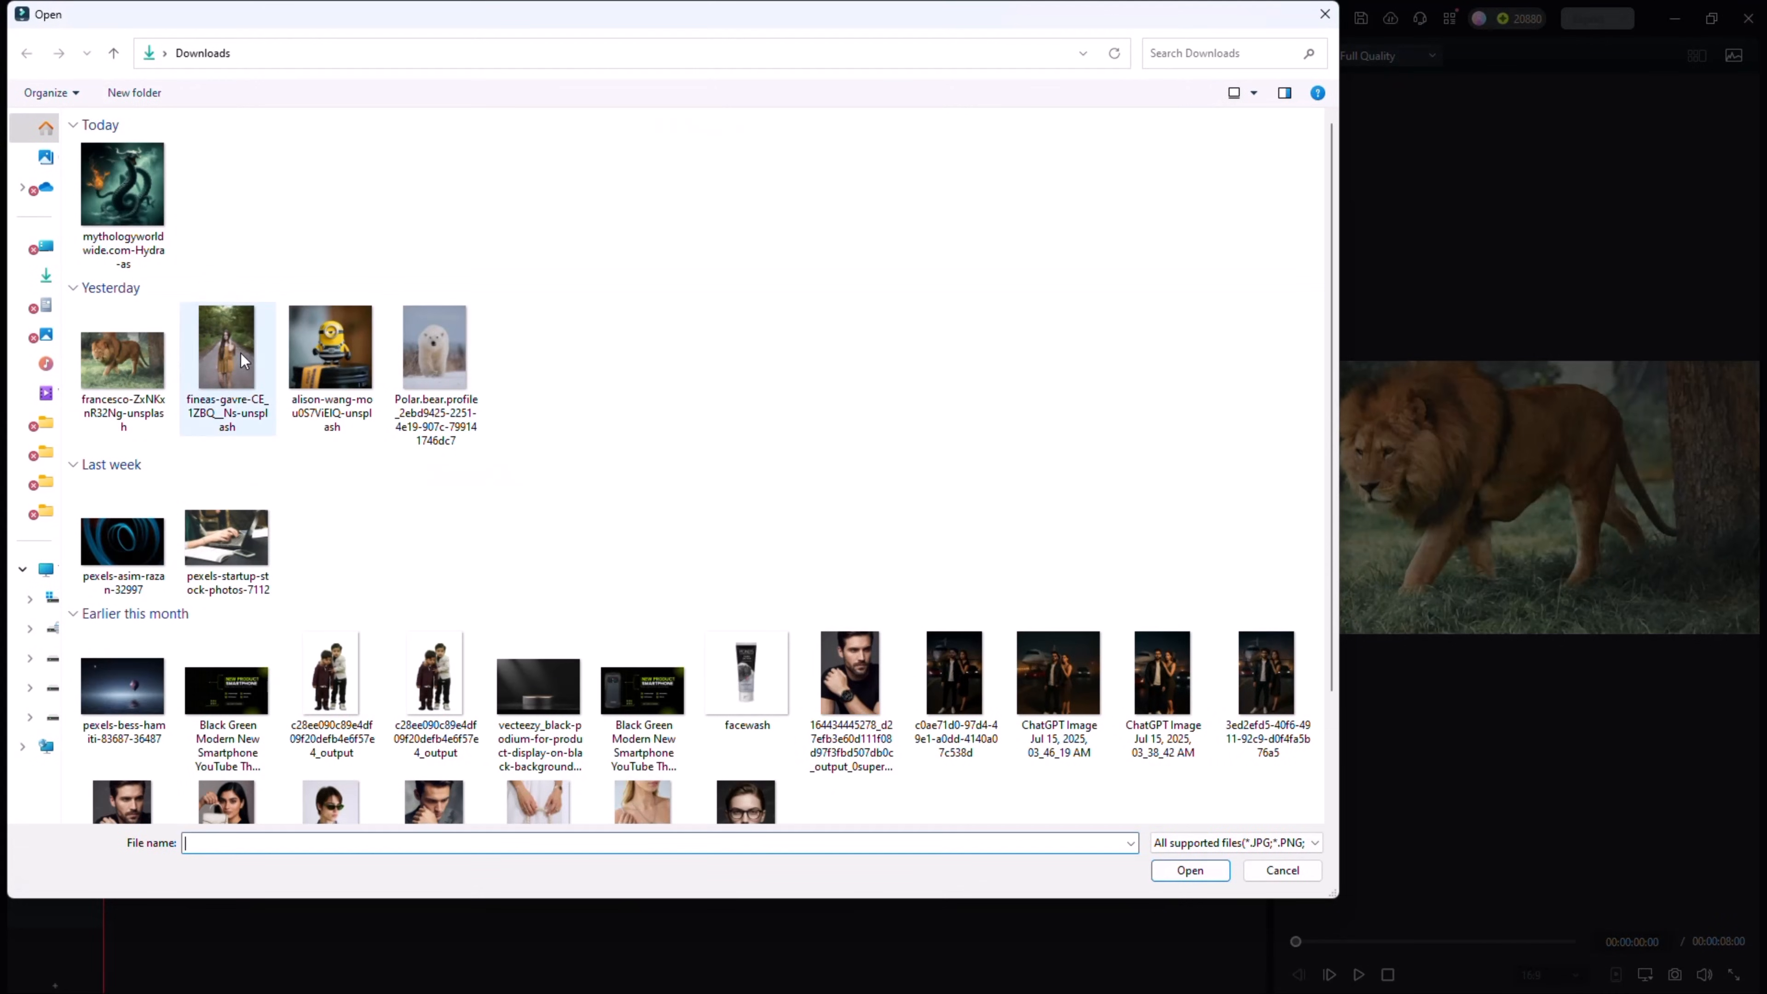
left_click(219, 341)
left_click(1191, 872)
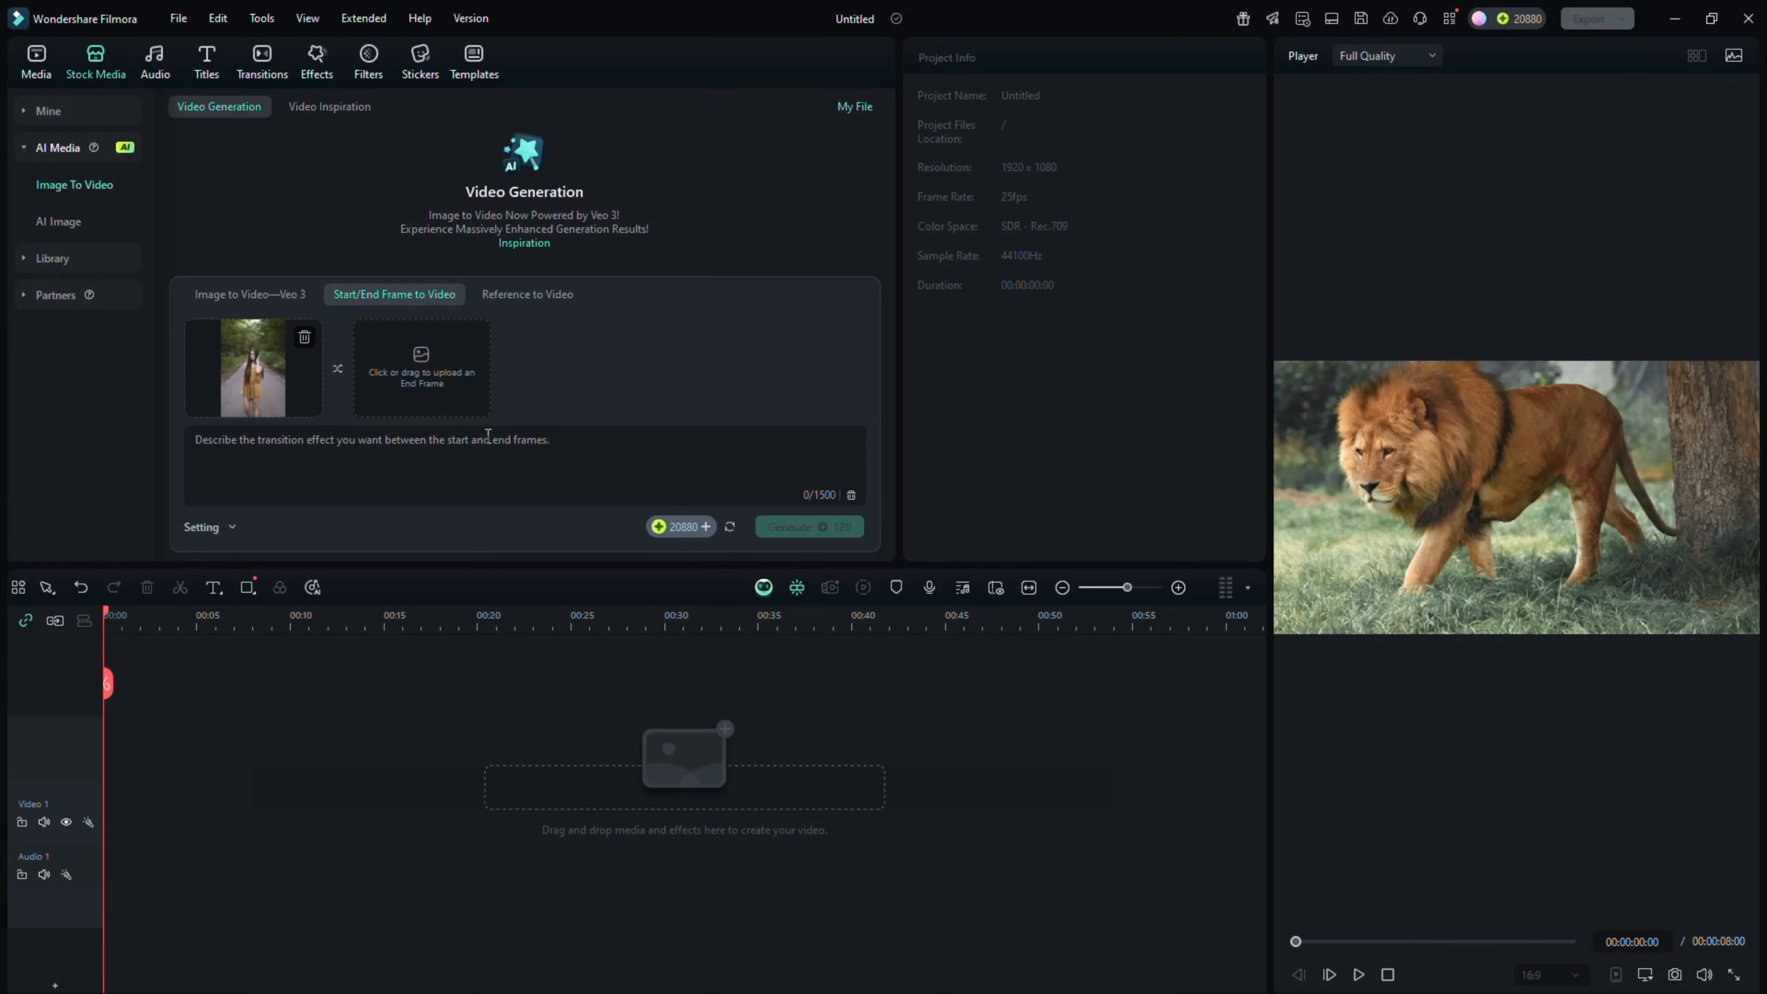
left_click(415, 368)
left_click(132, 193)
key("Return")
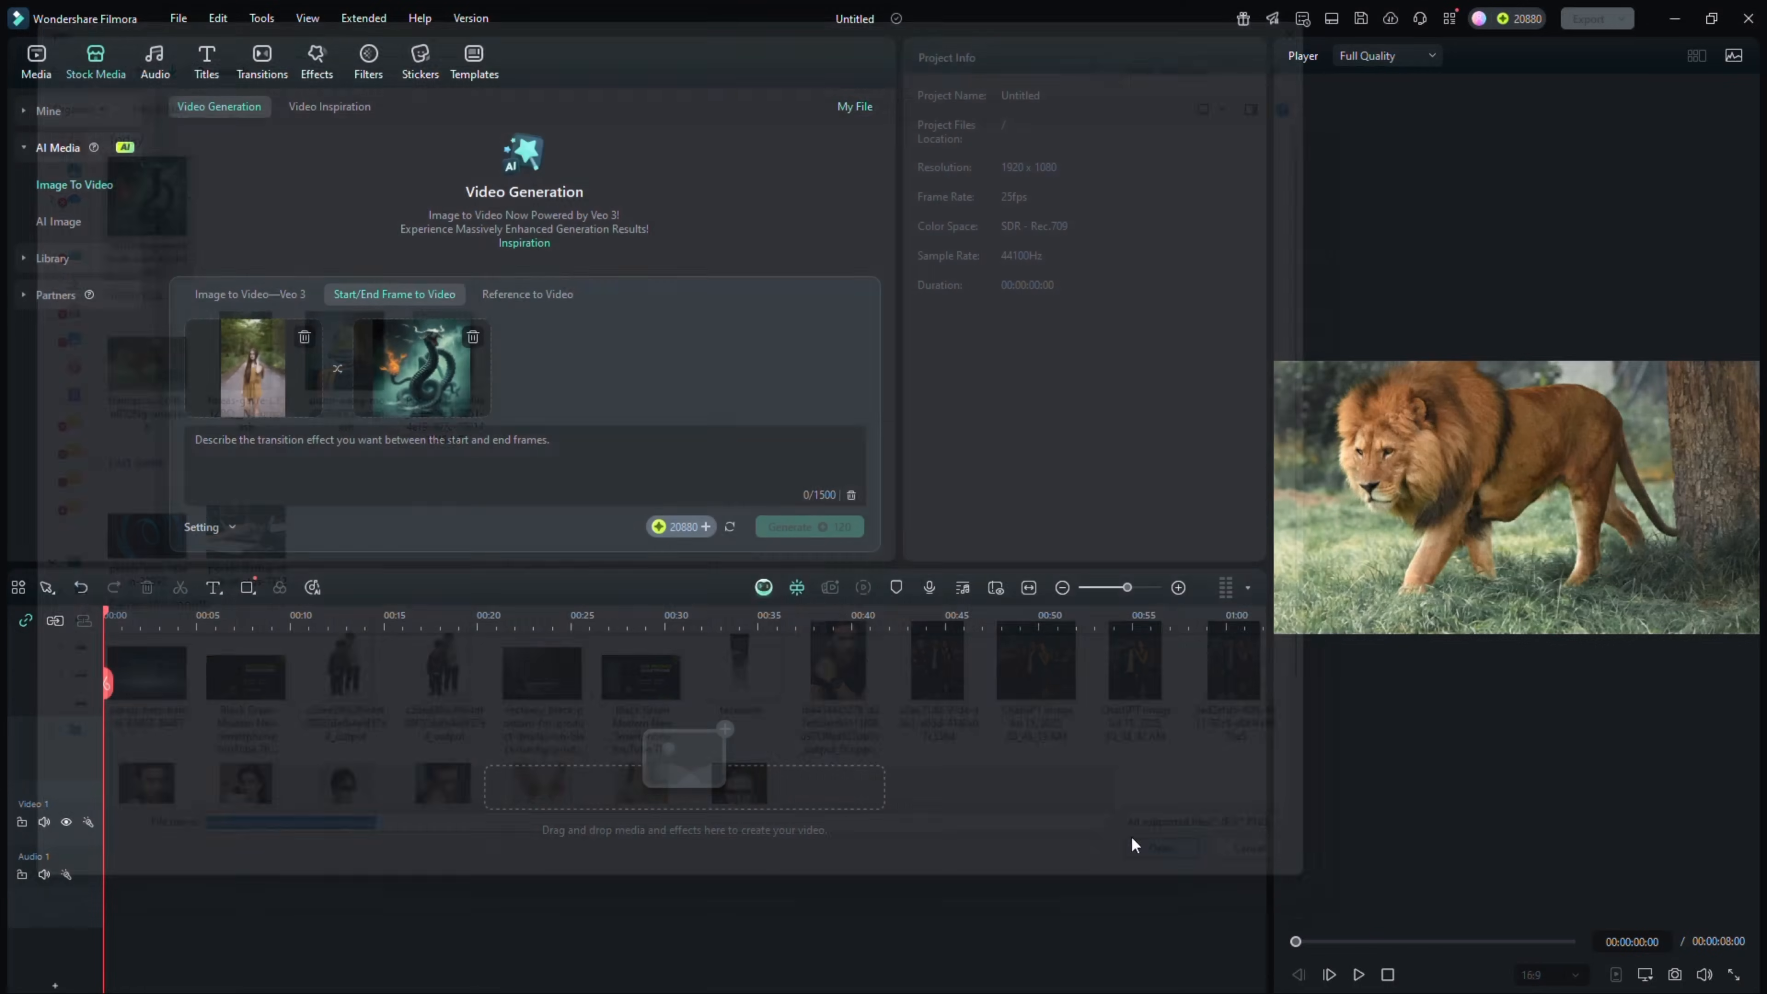
Enter the transition prompt "girl transforms in to a dragon in ancient costume.", generate the video and check the task list
left_click(394, 482)
type("girl transforms in to a dragon in ancient costume.")
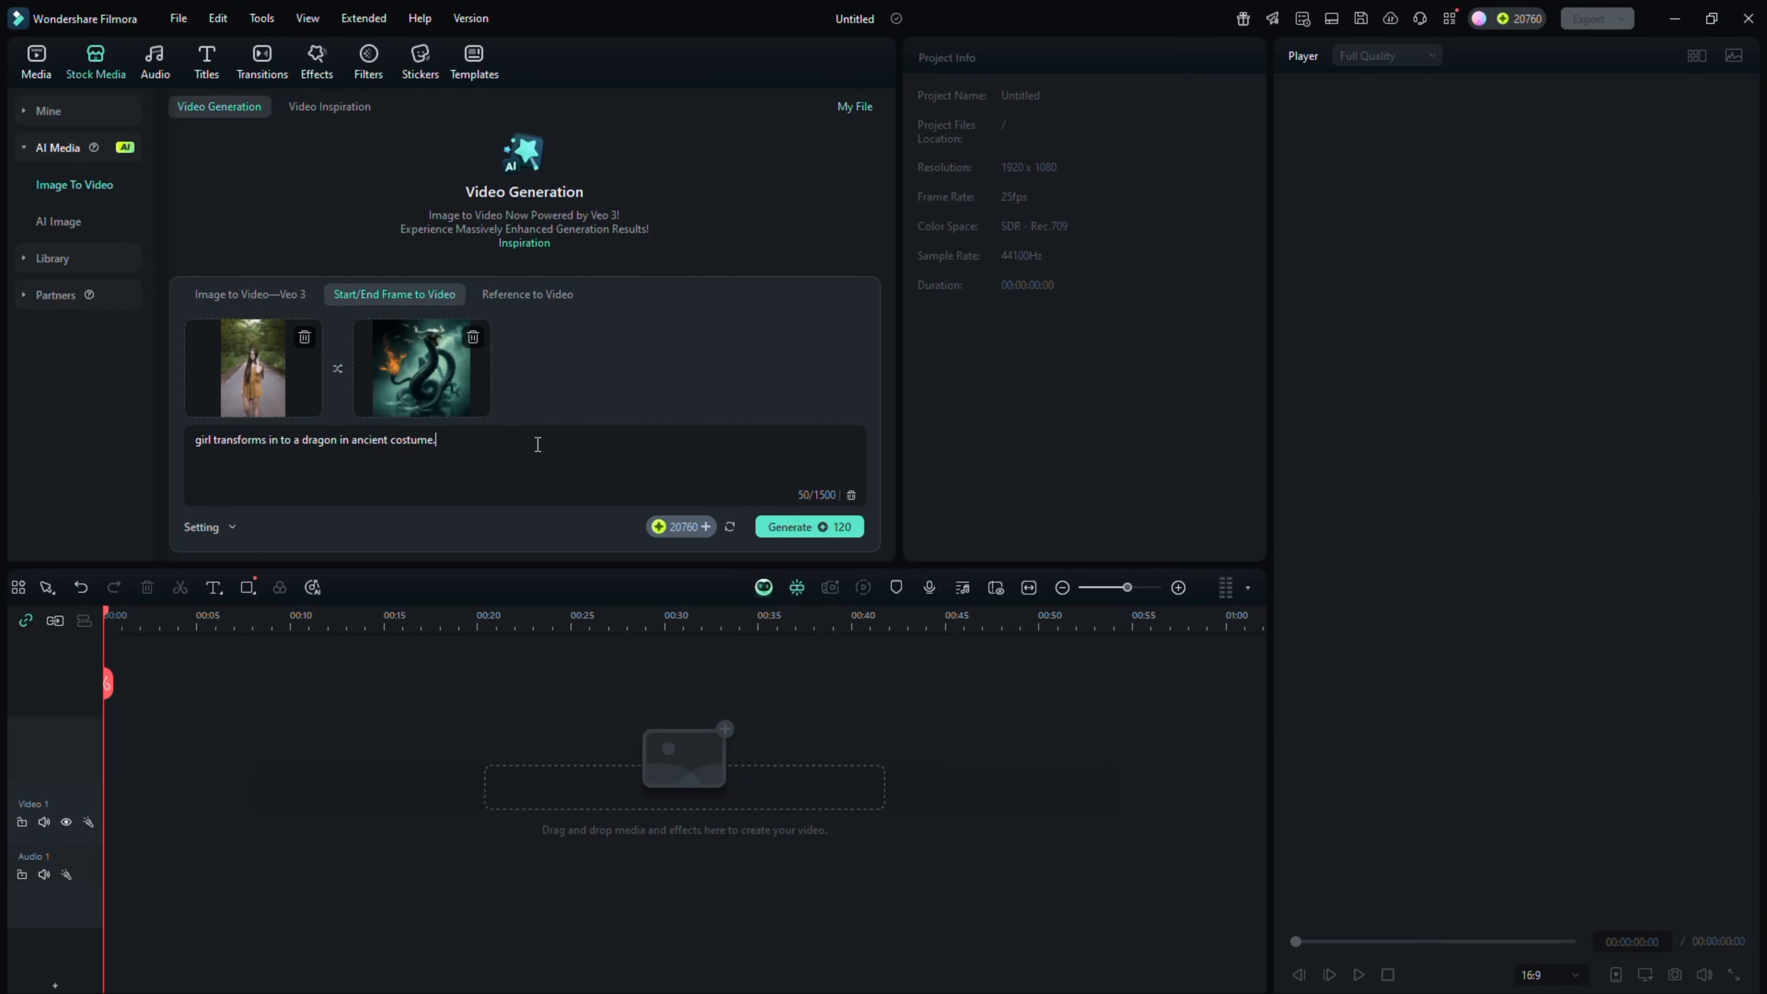
left_click(801, 527)
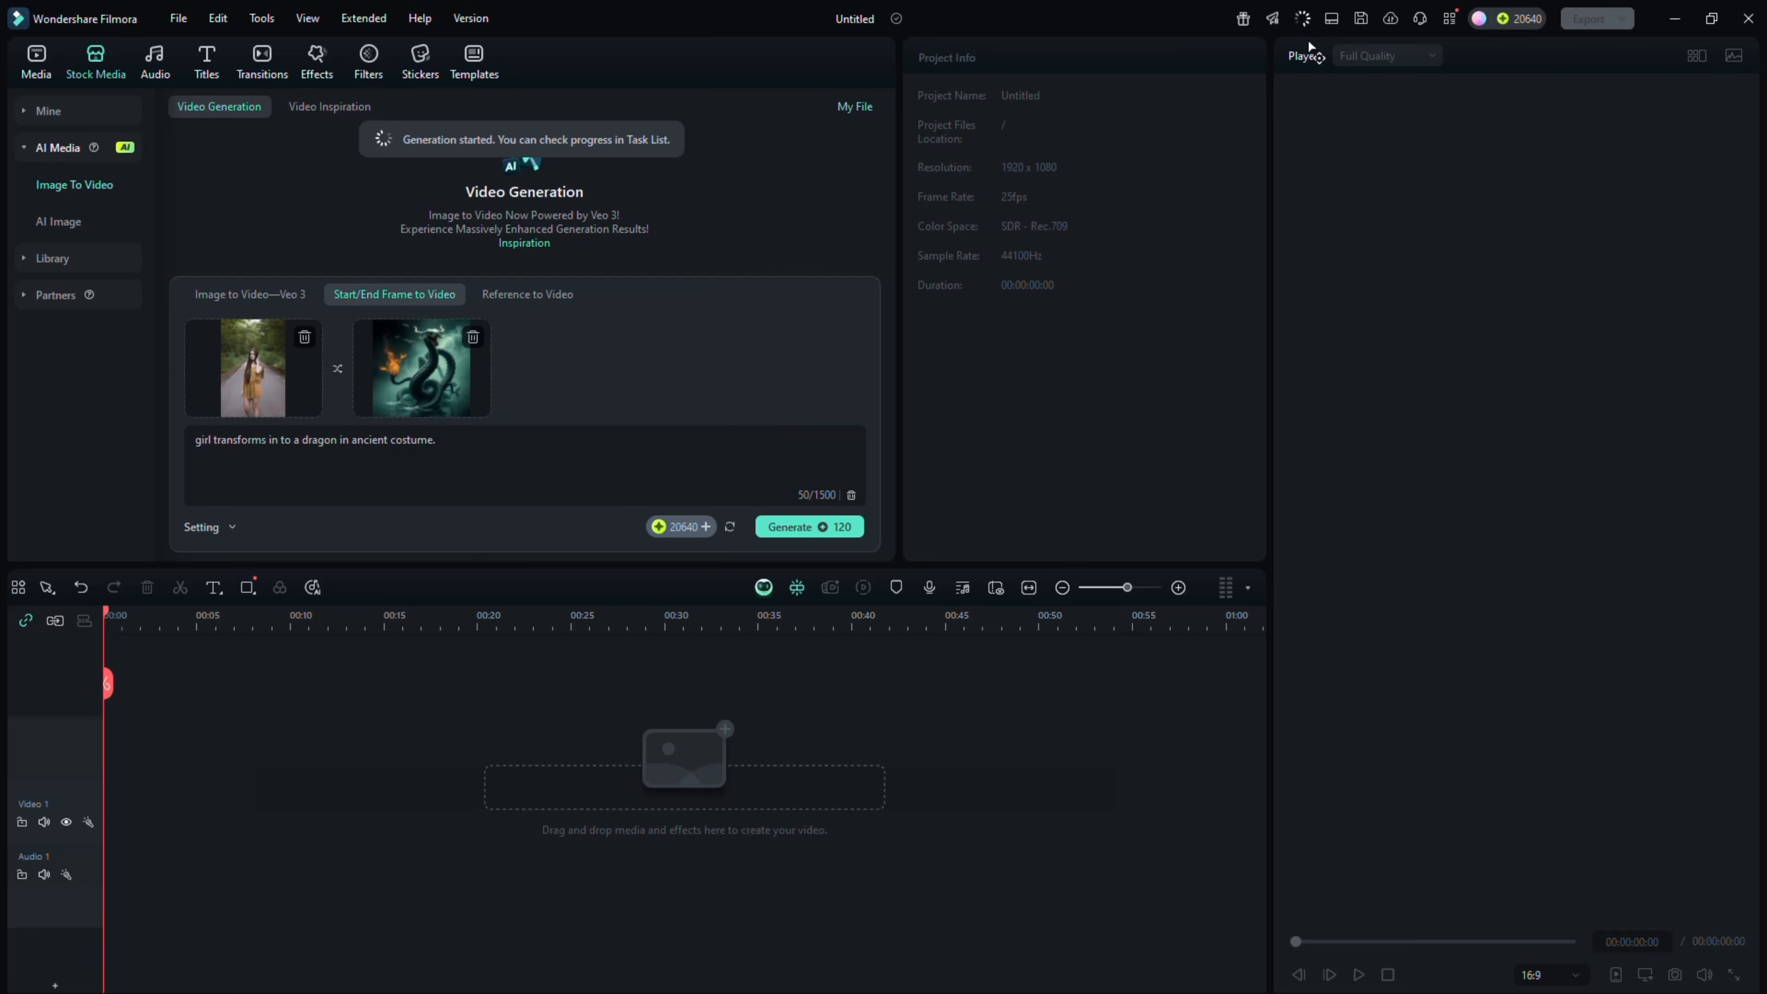
left_click(1303, 19)
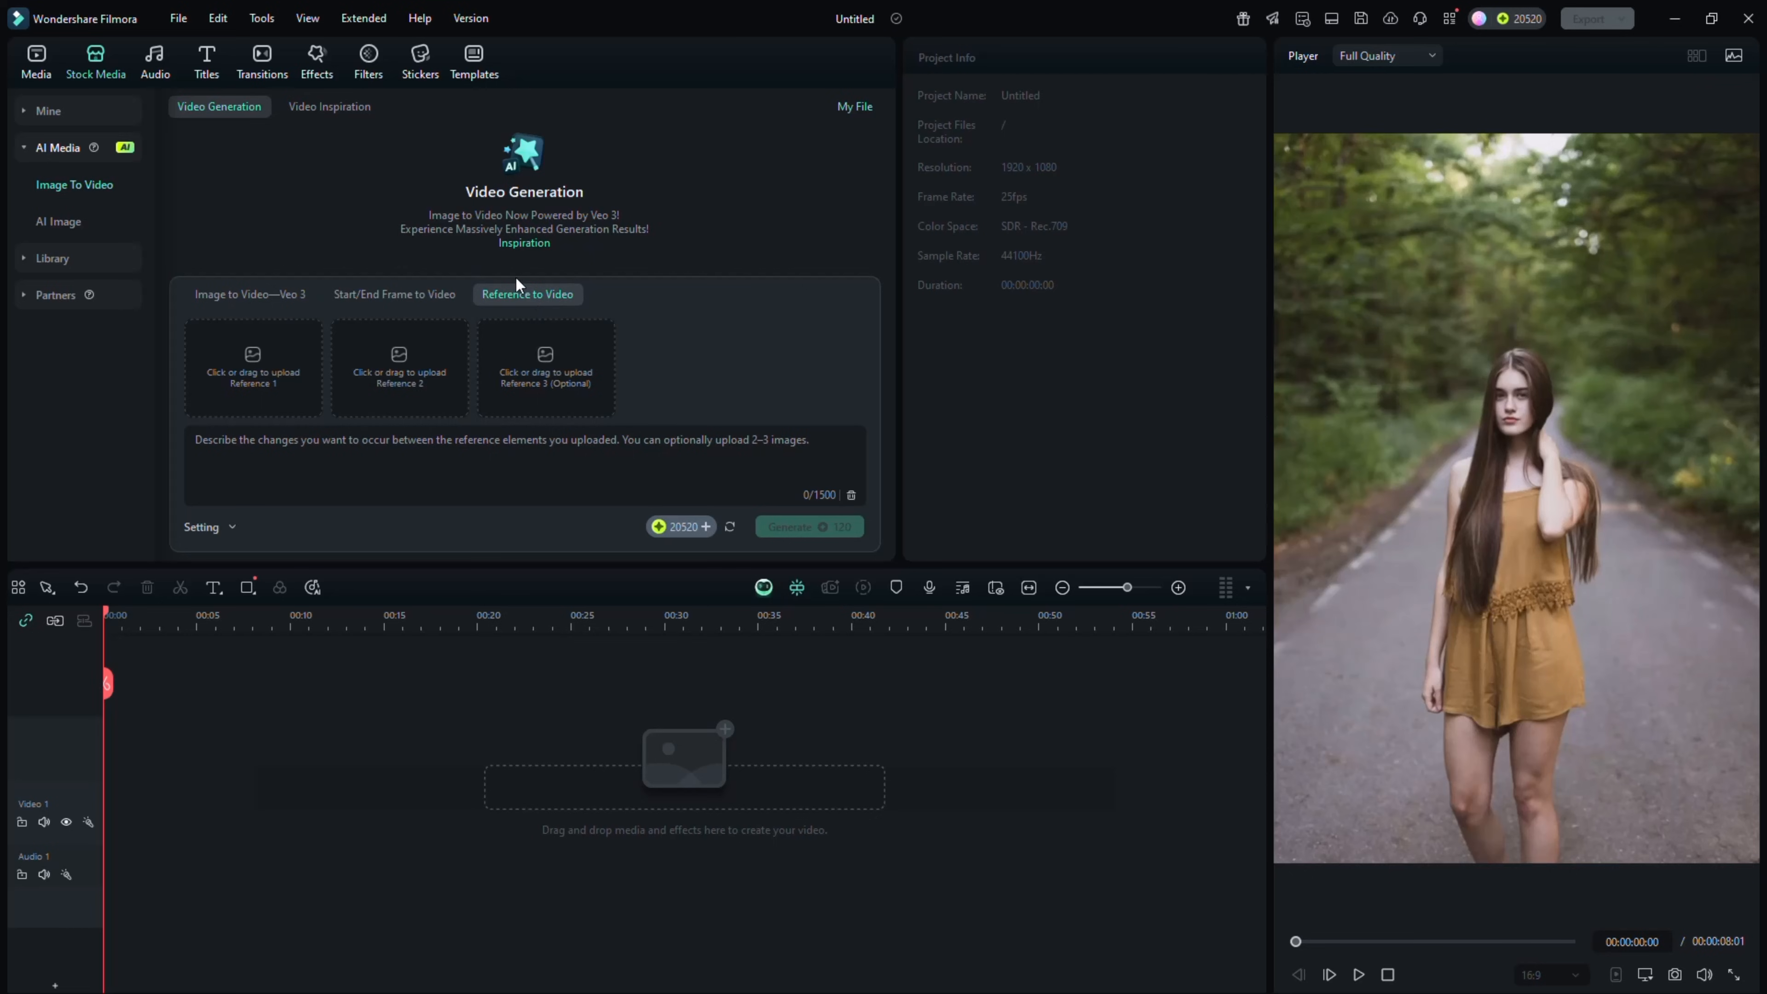
Upload the smiling woman's portrait, the Hulk statue image and the airplane photo as the three Reference to Video images
left_click(234, 368)
left_click(122, 191)
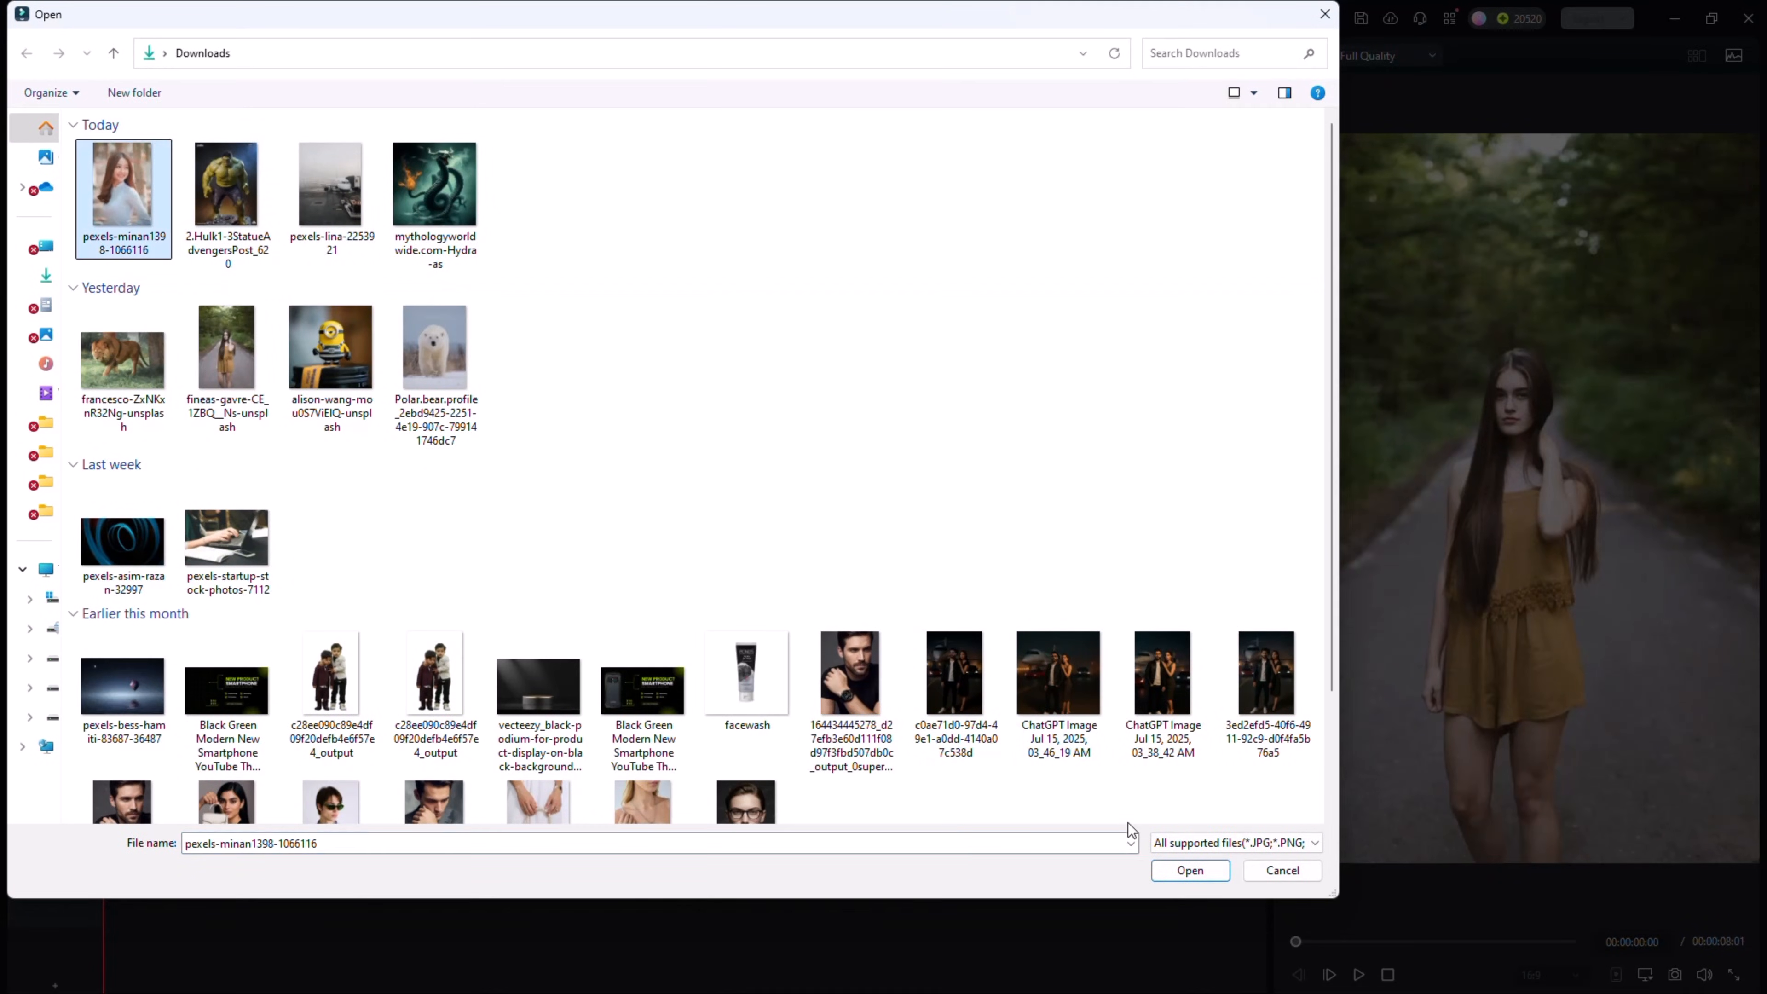
left_click(1189, 870)
left_click(431, 354)
left_click(245, 191)
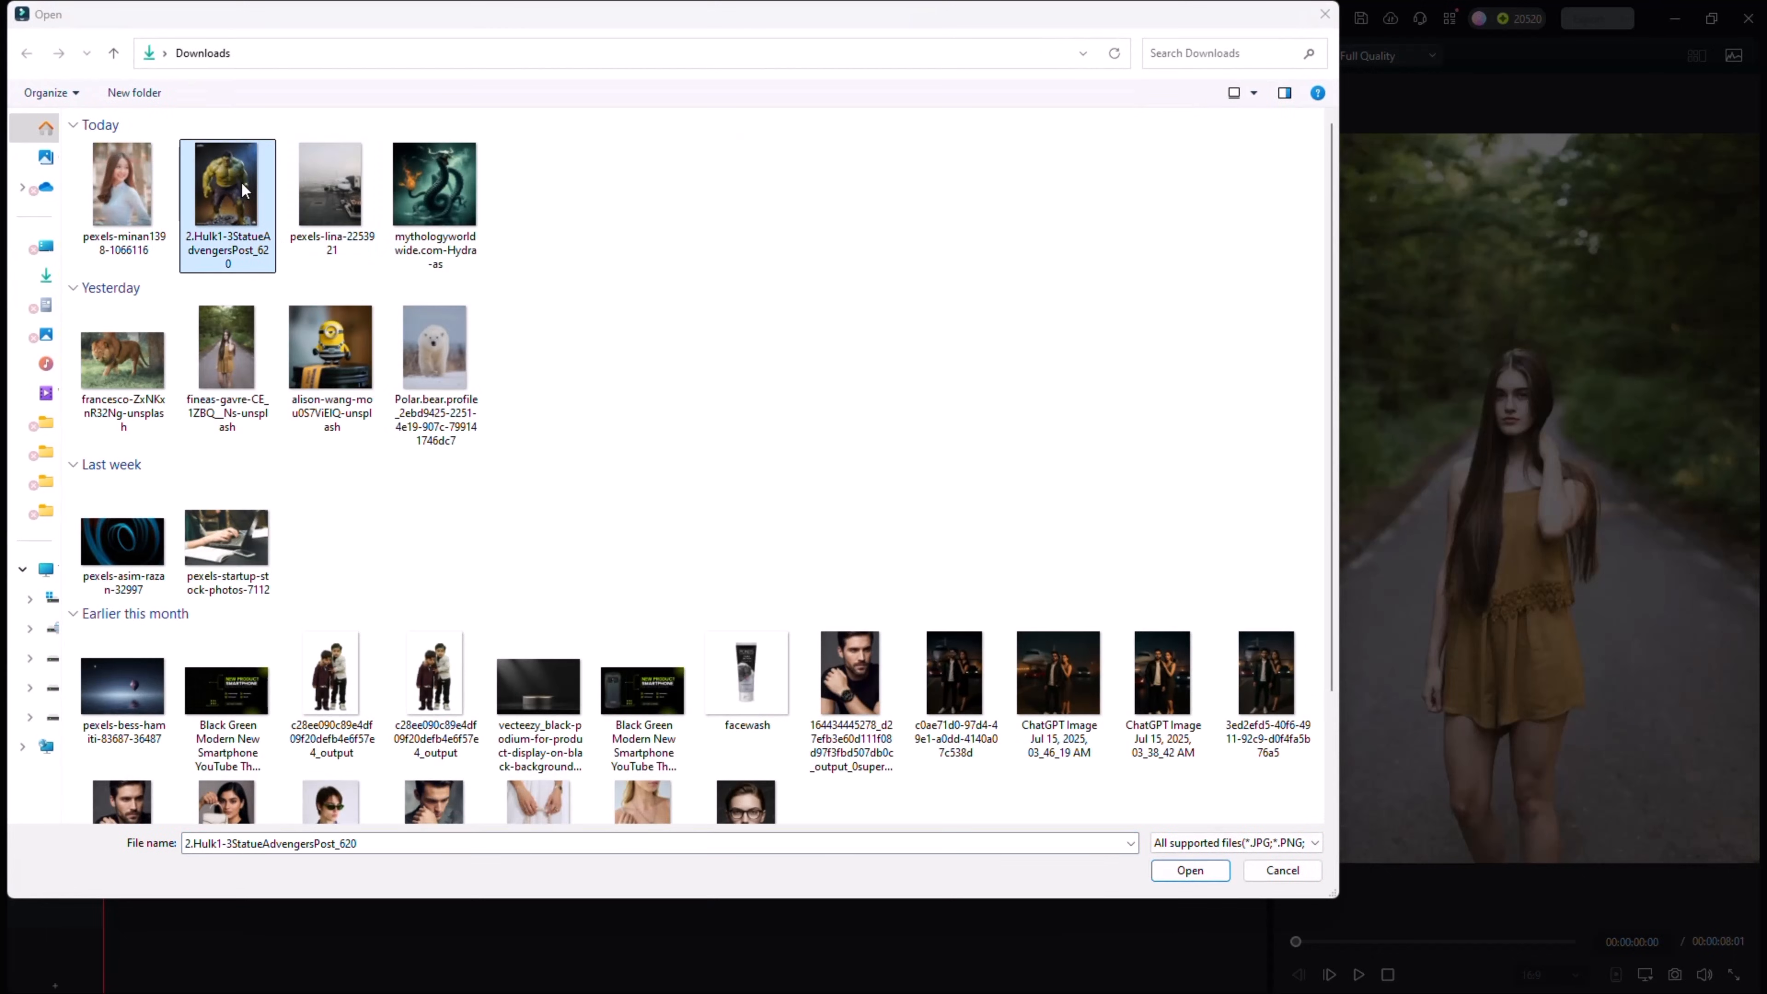
left_click(1189, 871)
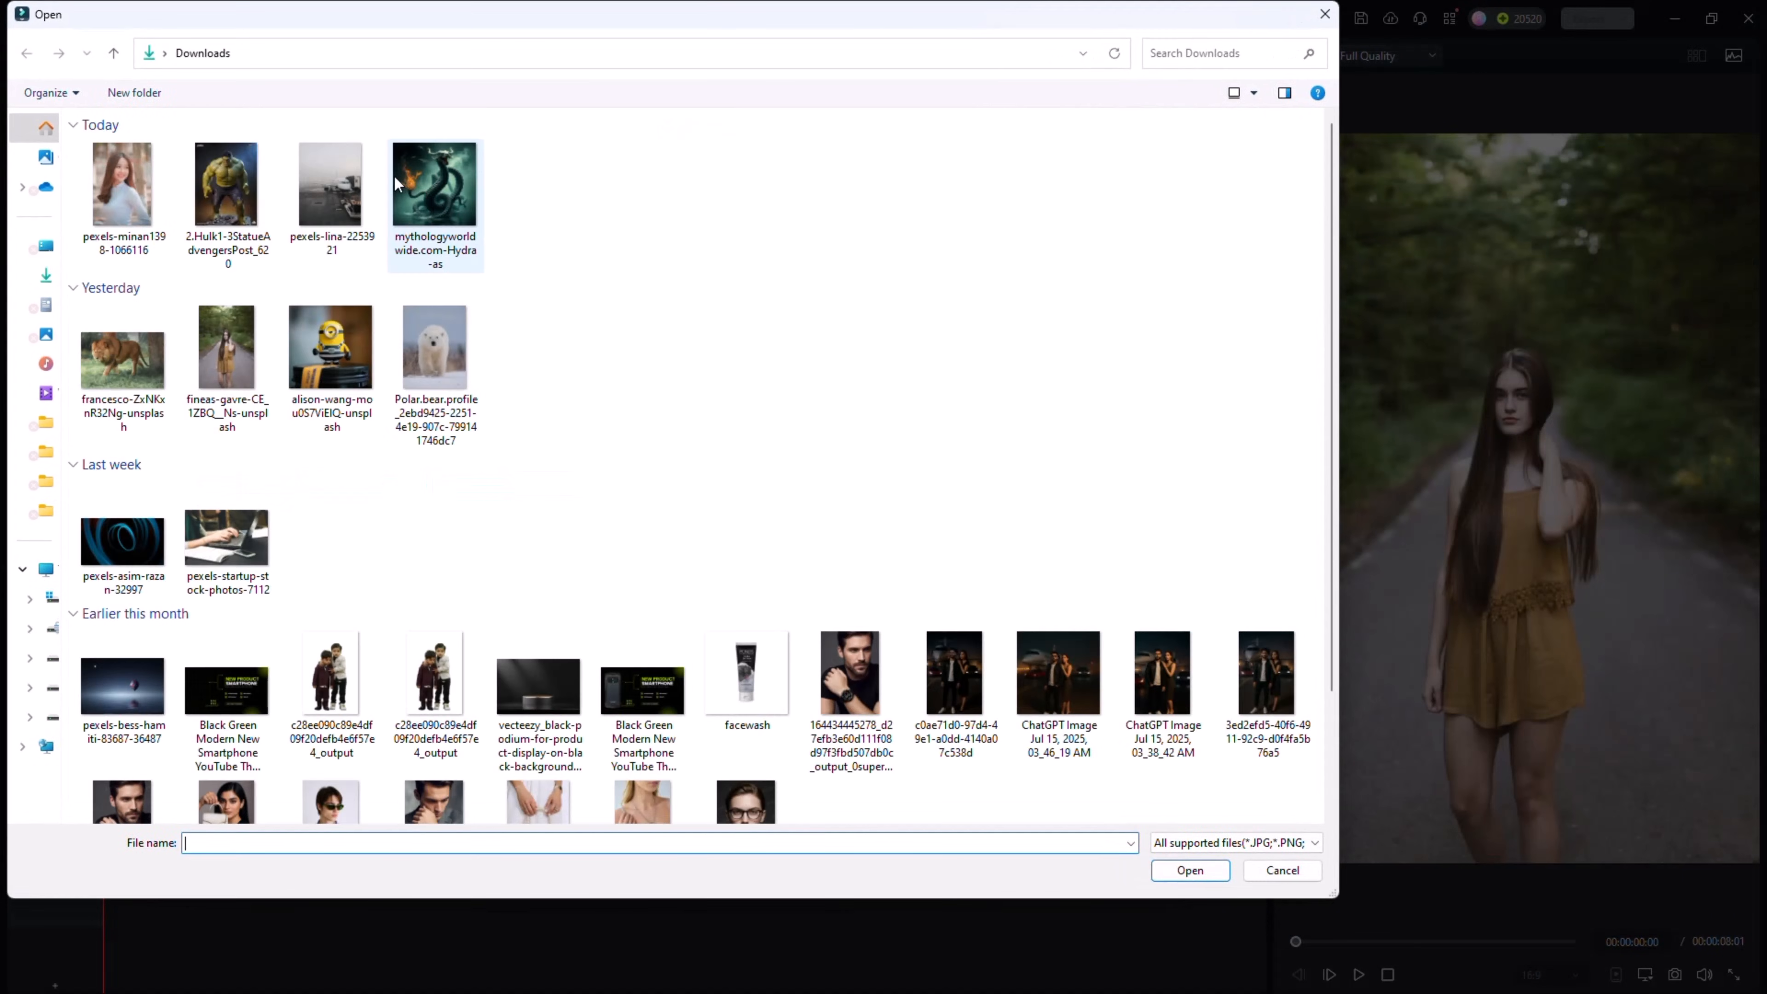
left_click(344, 189)
left_click(1190, 870)
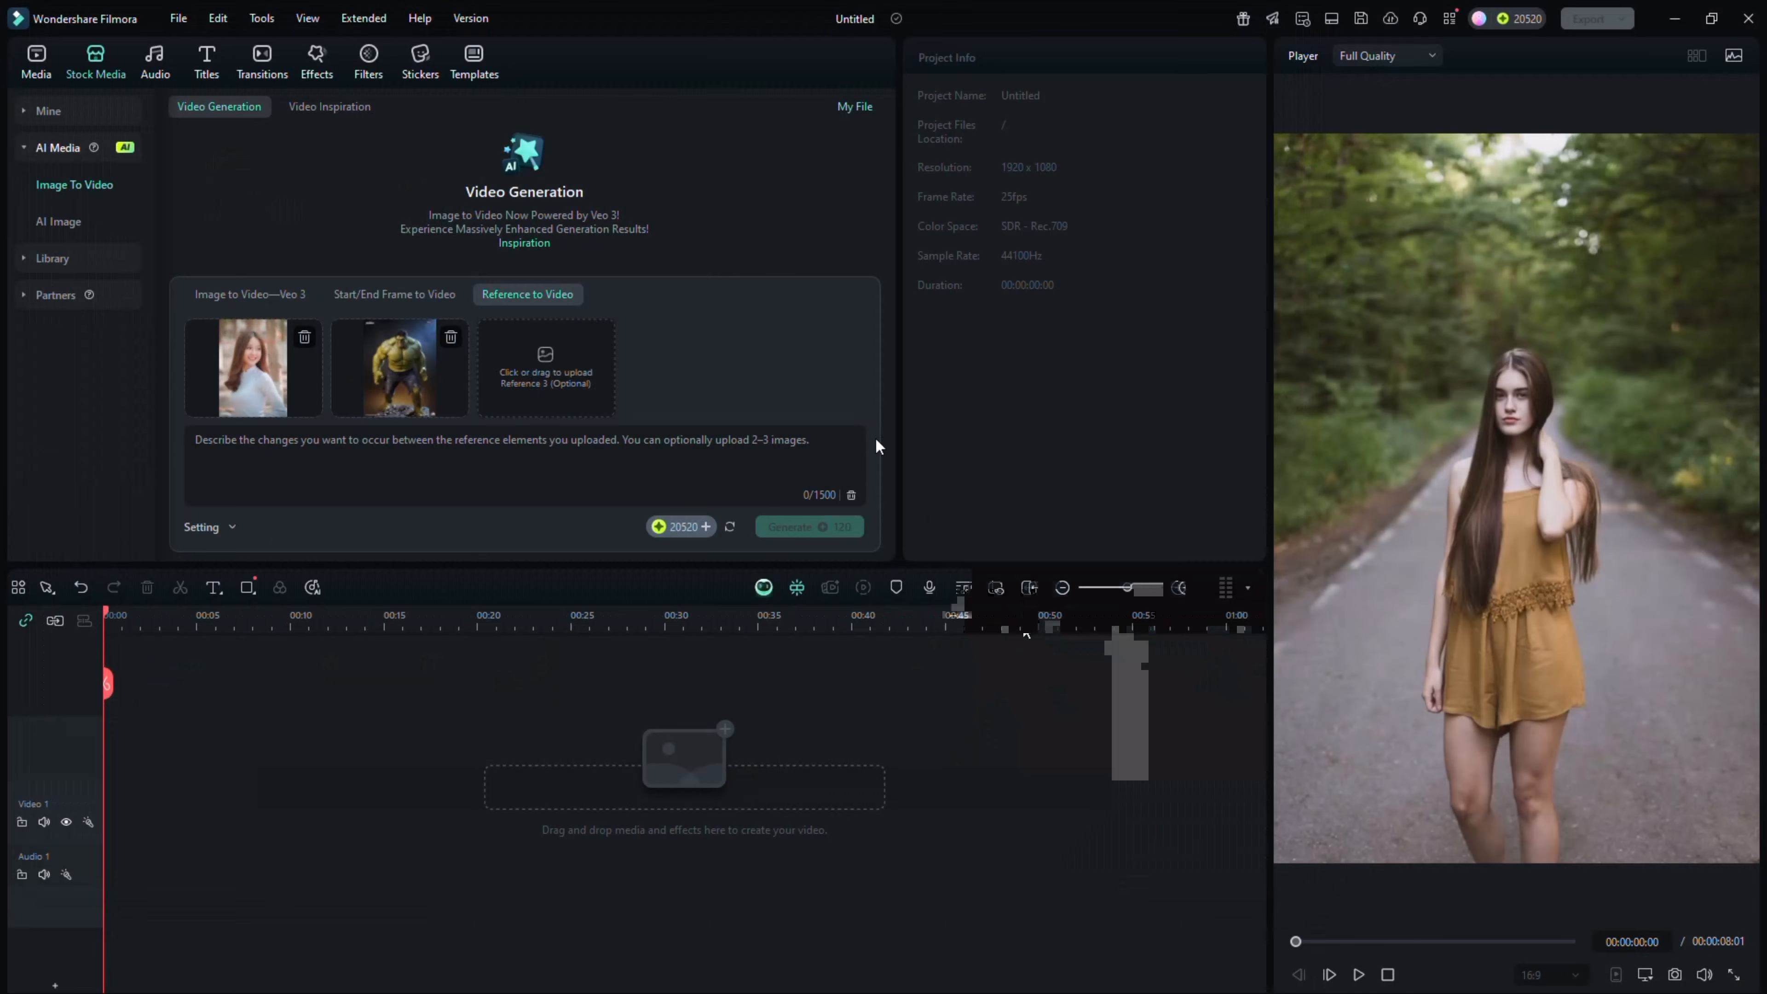
Enter the prompt "girl and hulk take photo in front of plane." and generate the reference video
left_click(605, 450)
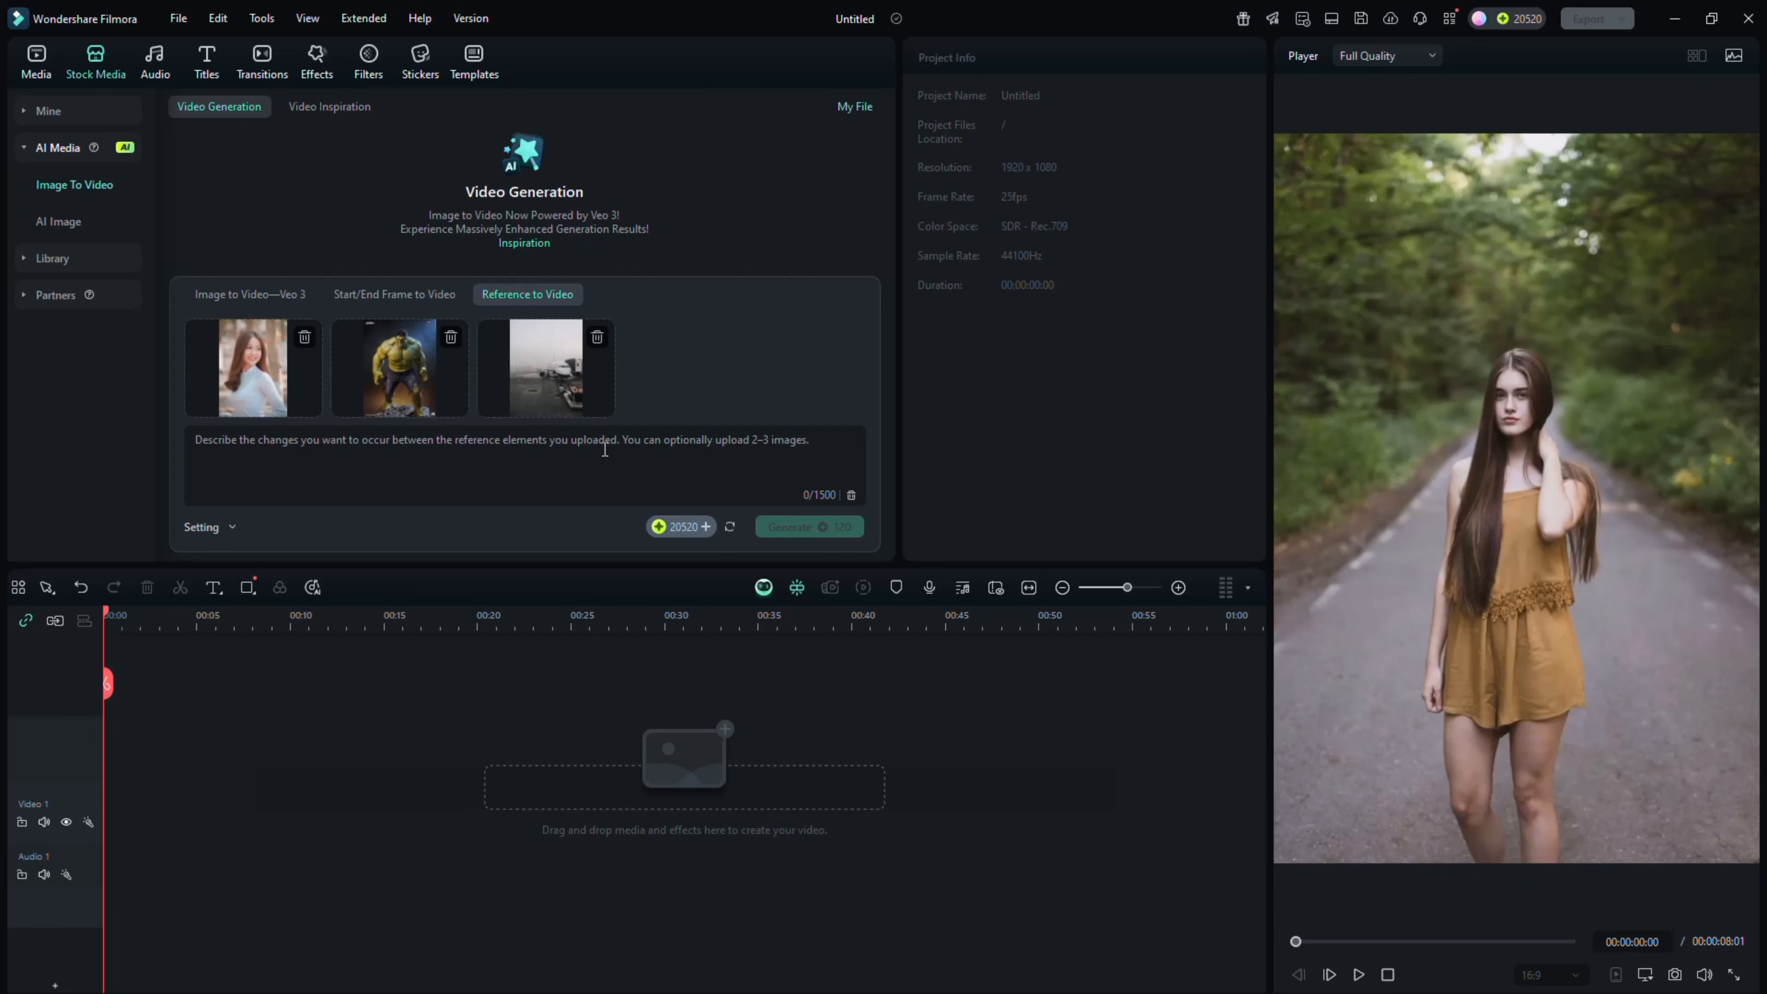
type("girl and hulk take photo in front of plane.")
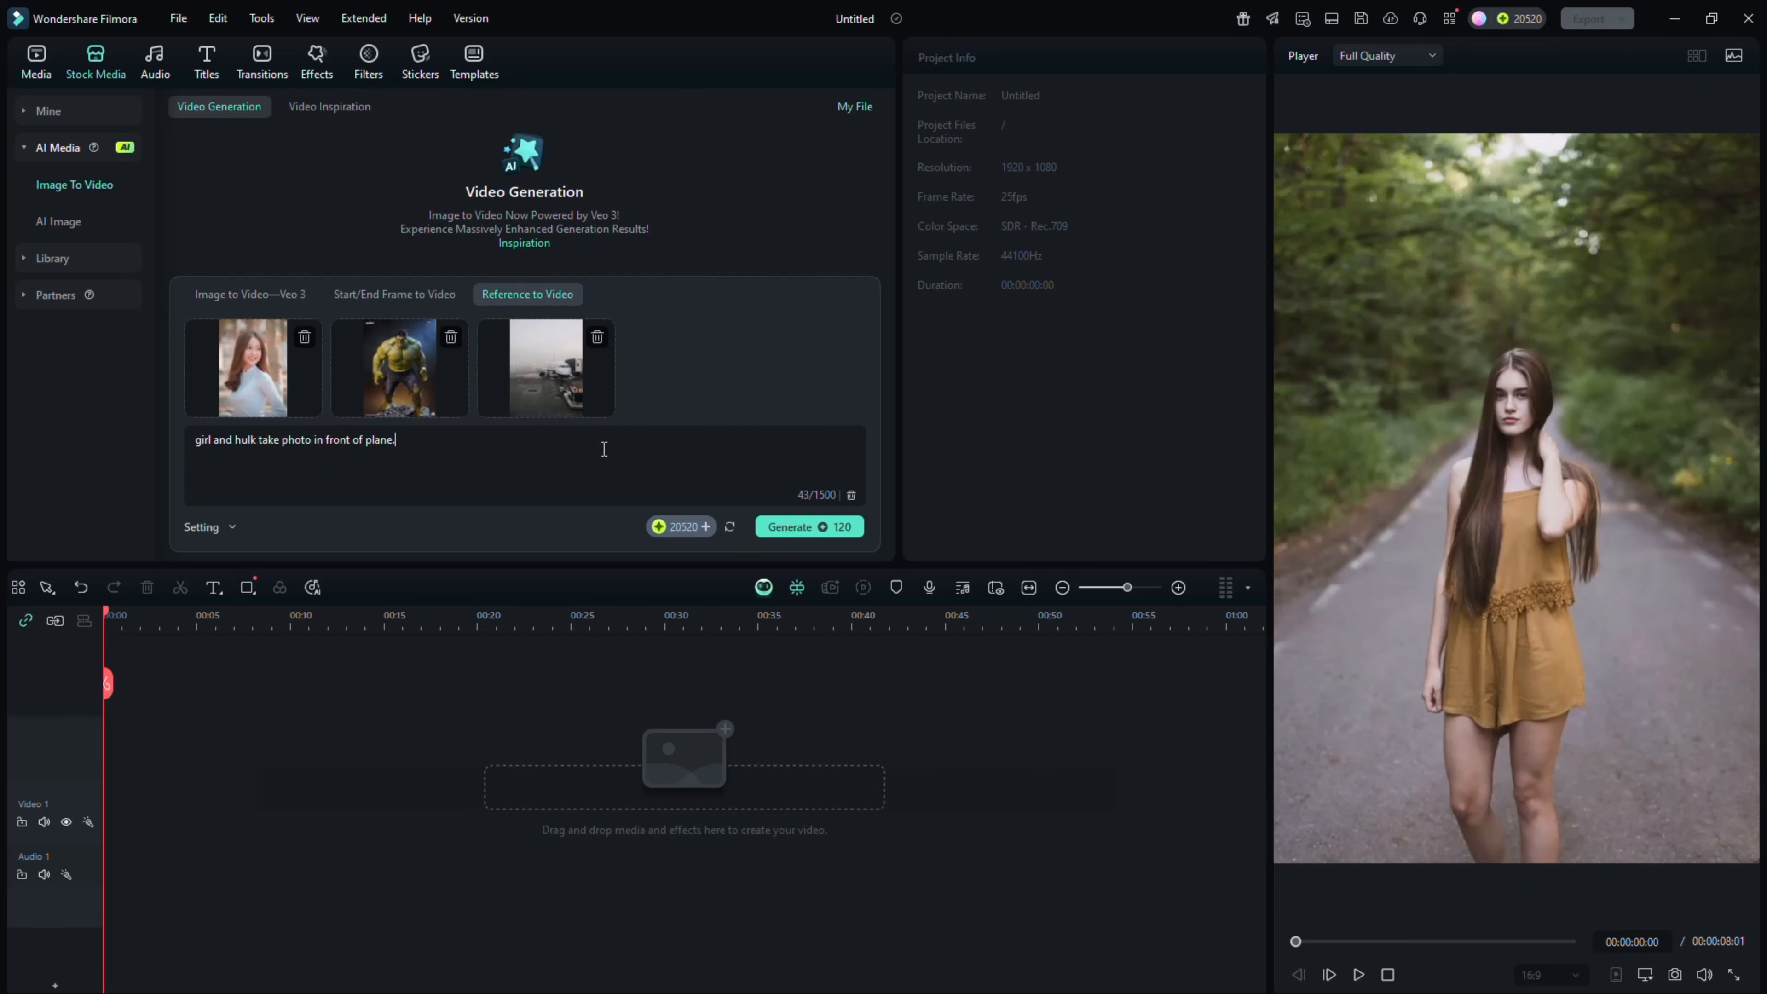
left_click(798, 527)
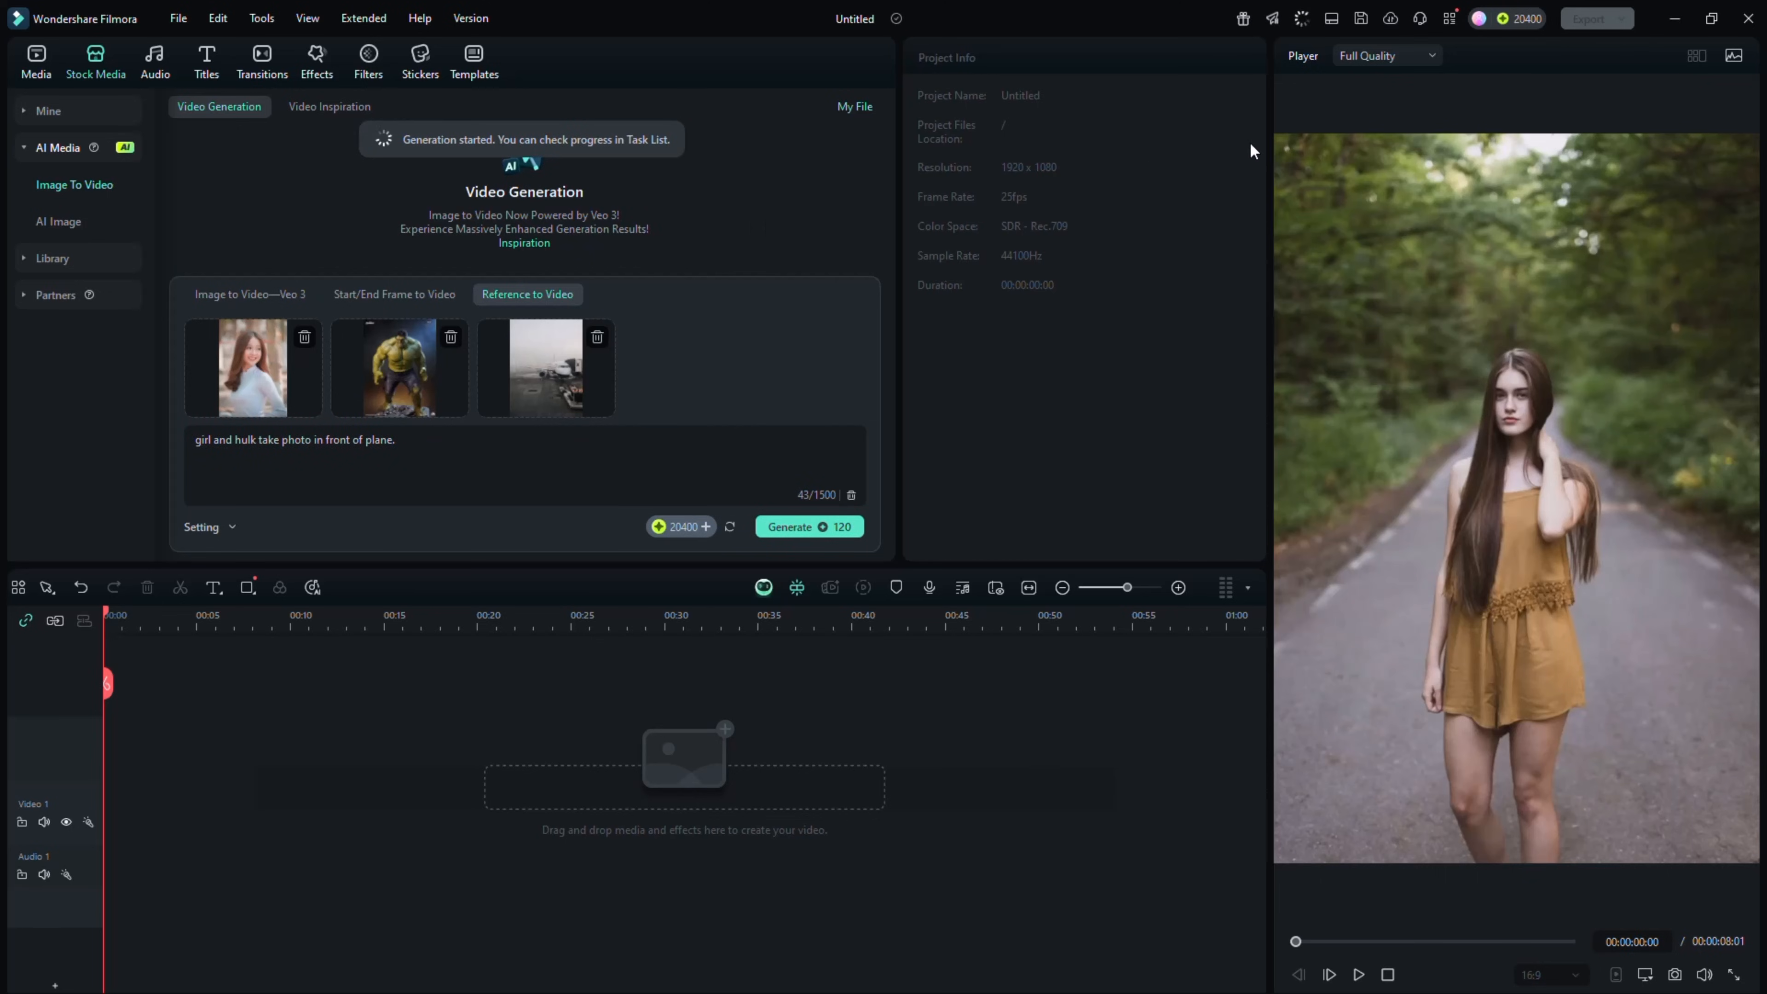
Locate the generated Hulk-and-girl video through the AI creations task list and preview it
left_click(1302, 19)
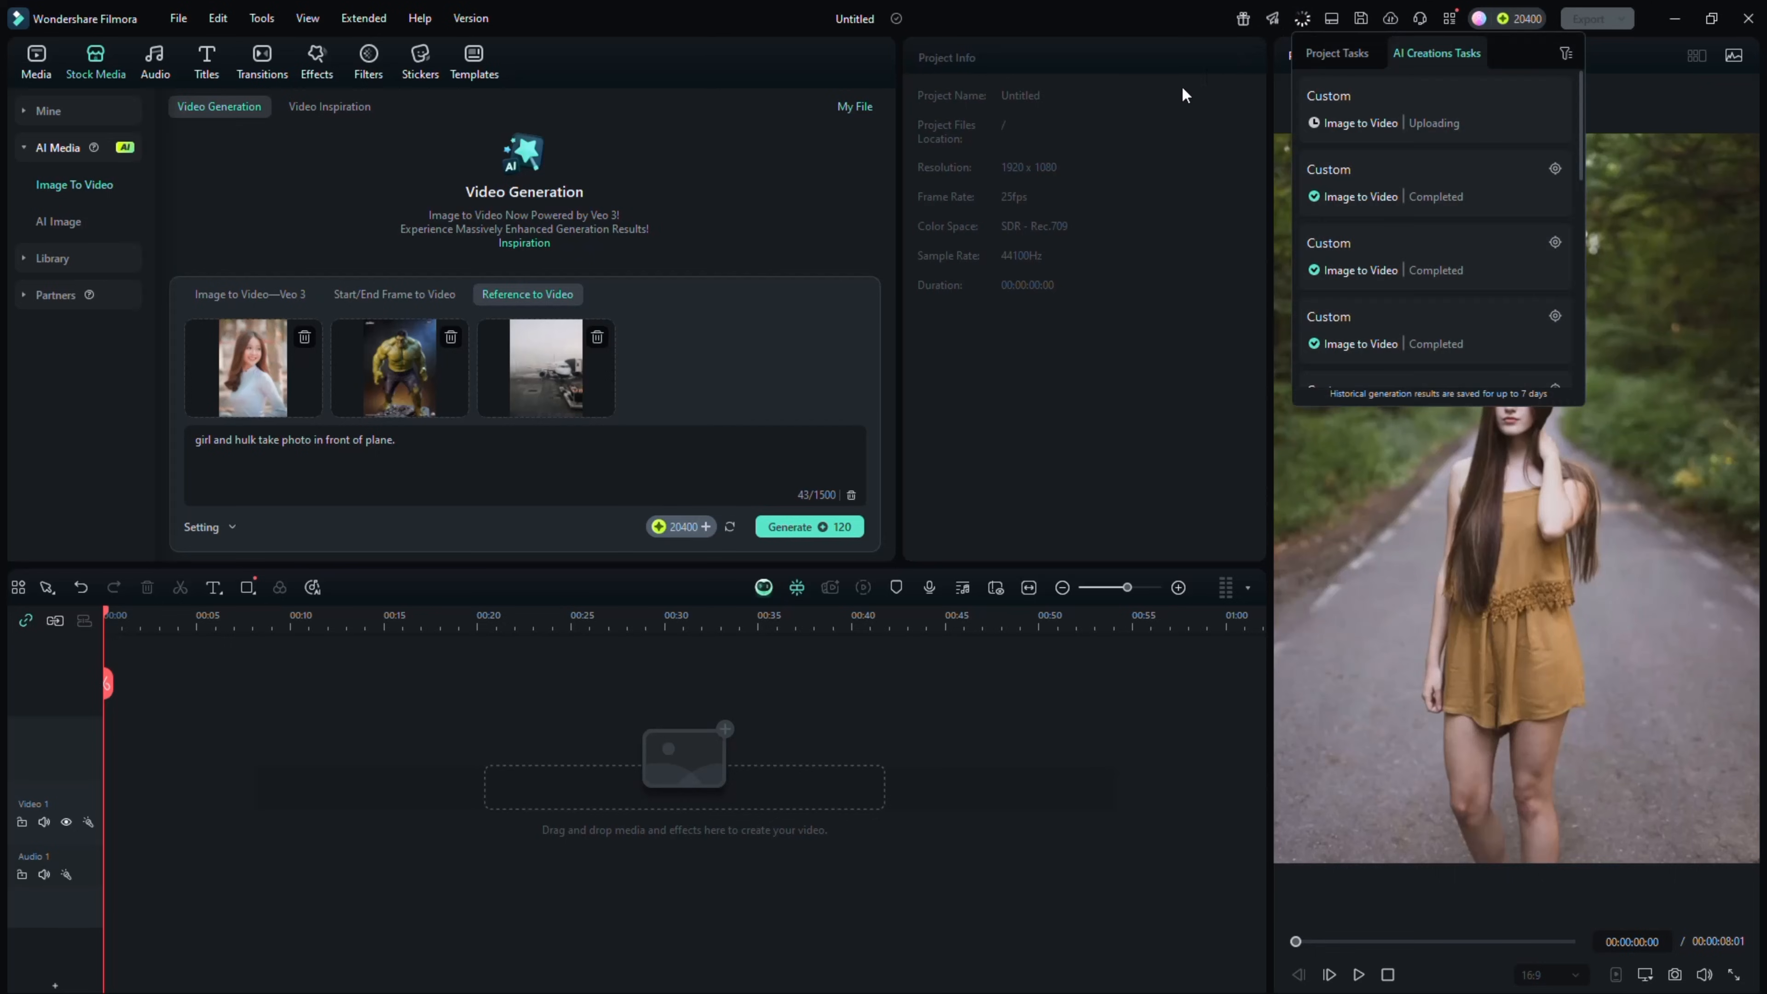
left_click(1556, 174)
left_click(226, 221)
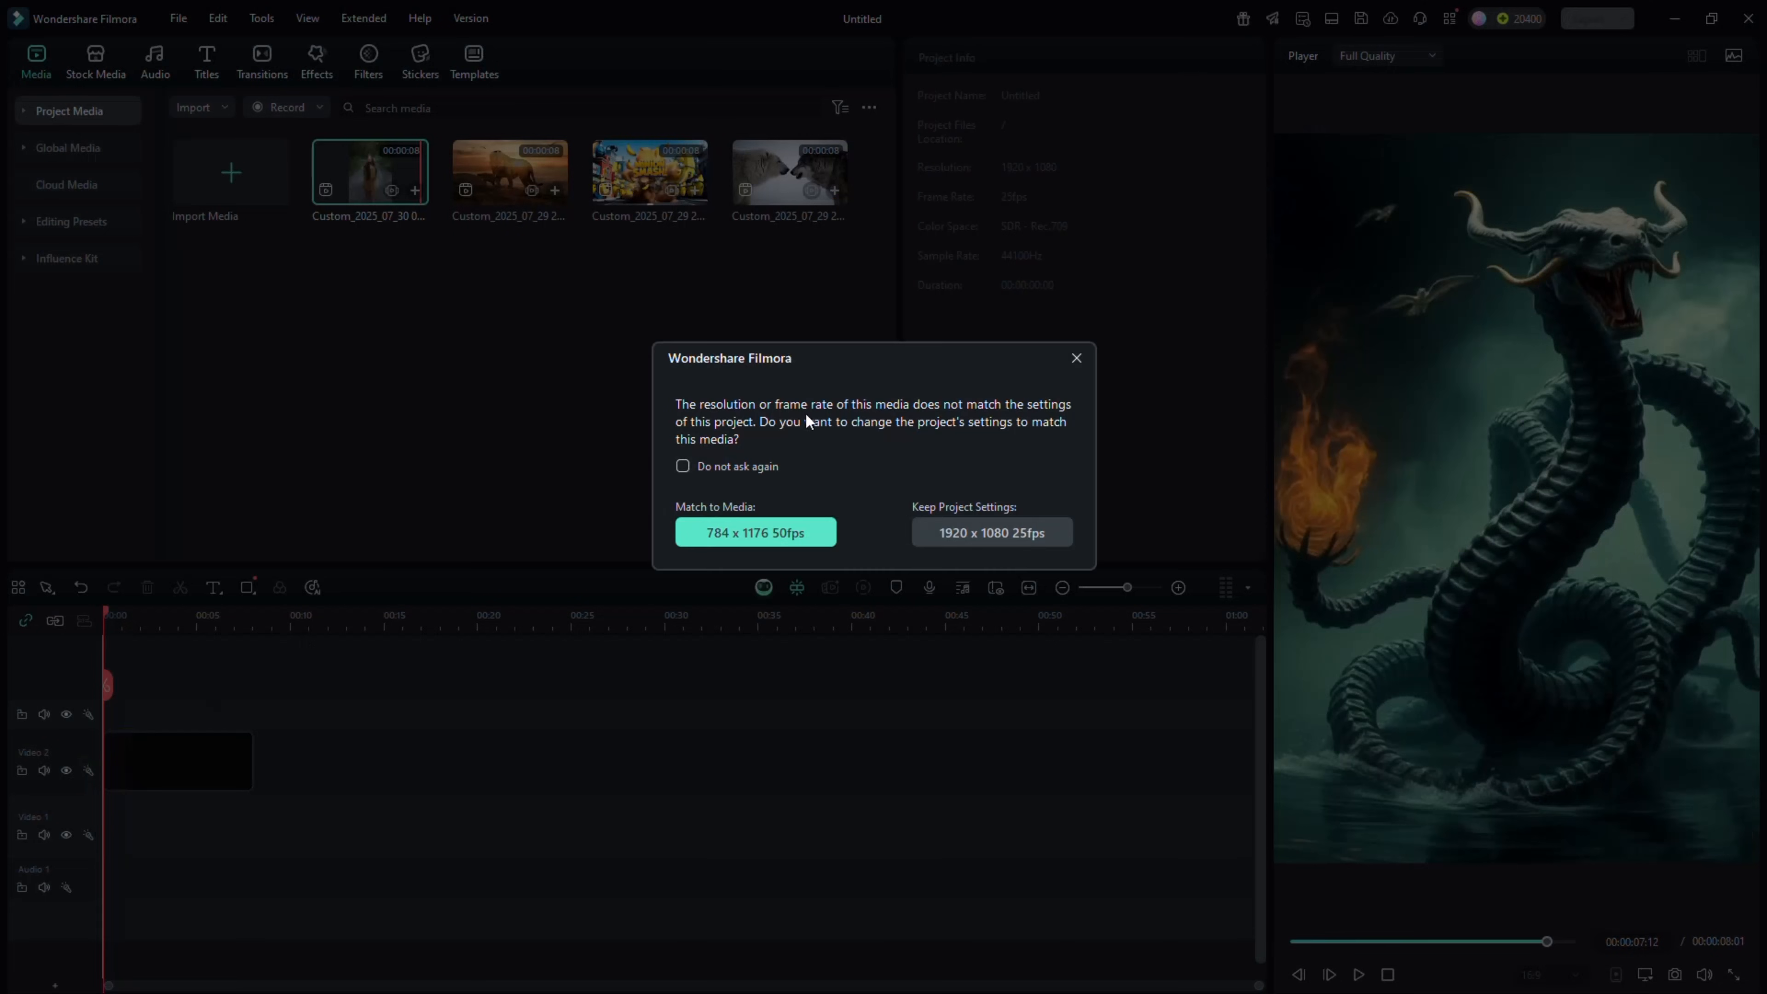
Place the four generated clips end to end on the Video 2 track, keeping the 1920 x 1080 25fps project settings
left_click(965, 523)
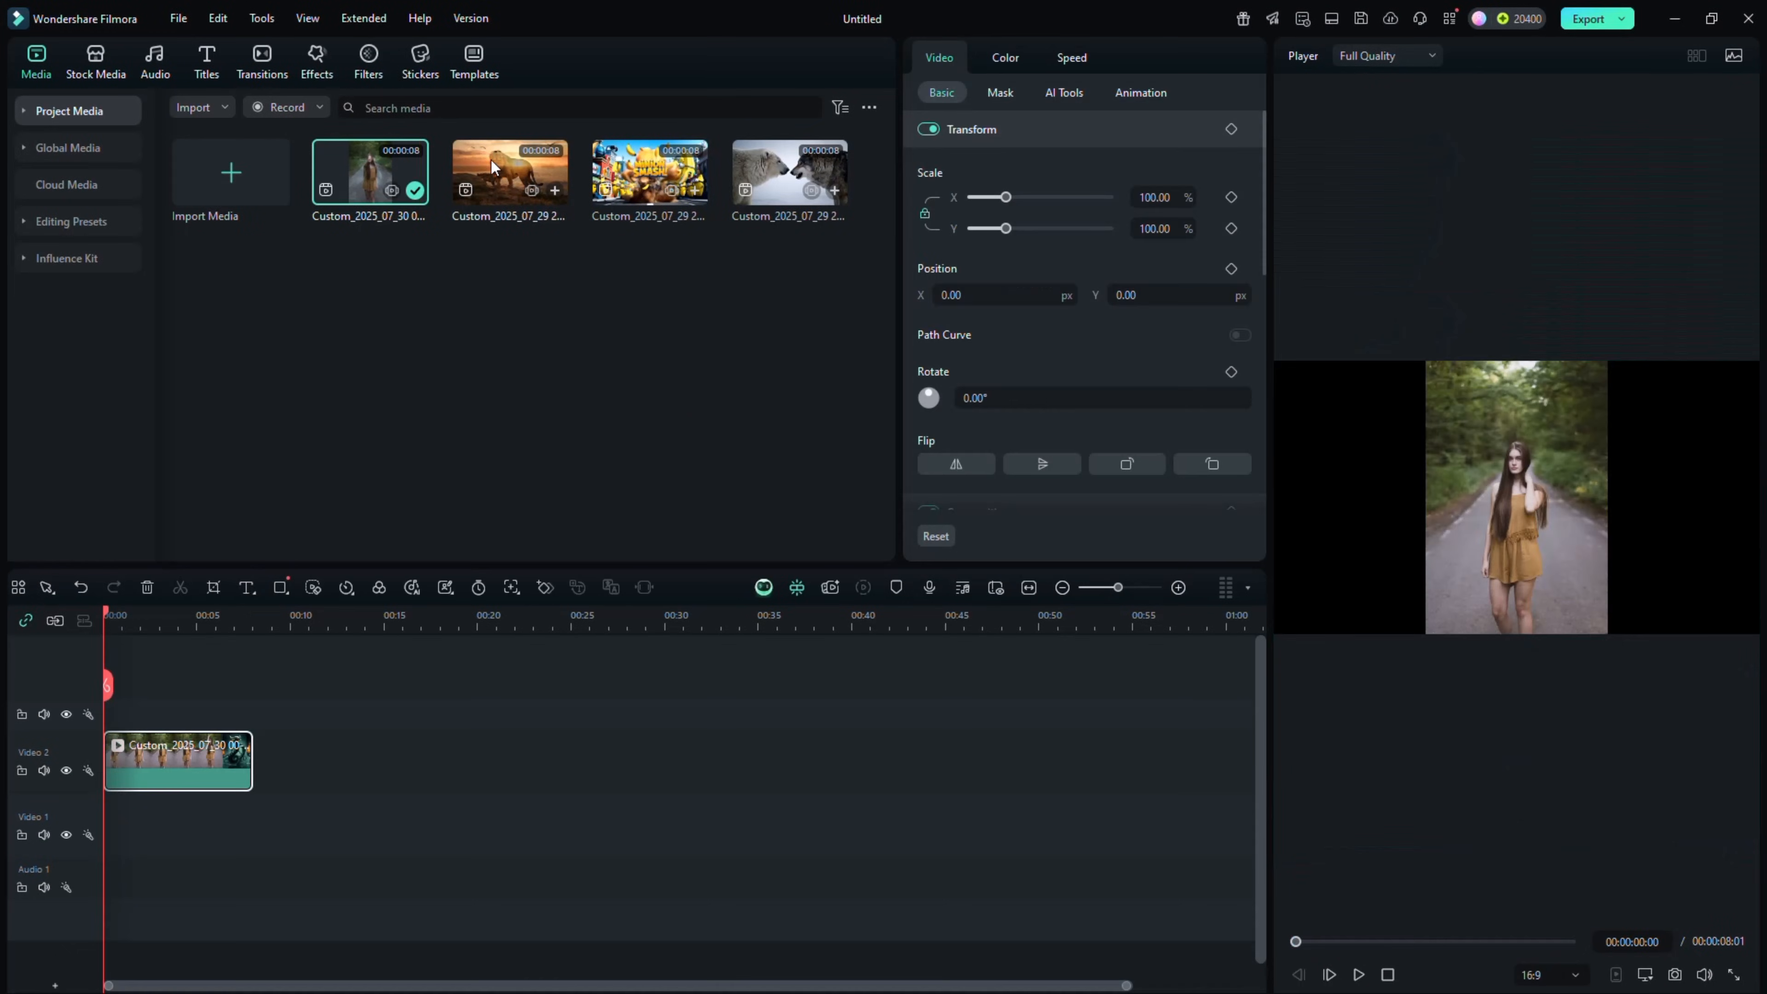
left_click_drag(510, 171, 270, 760)
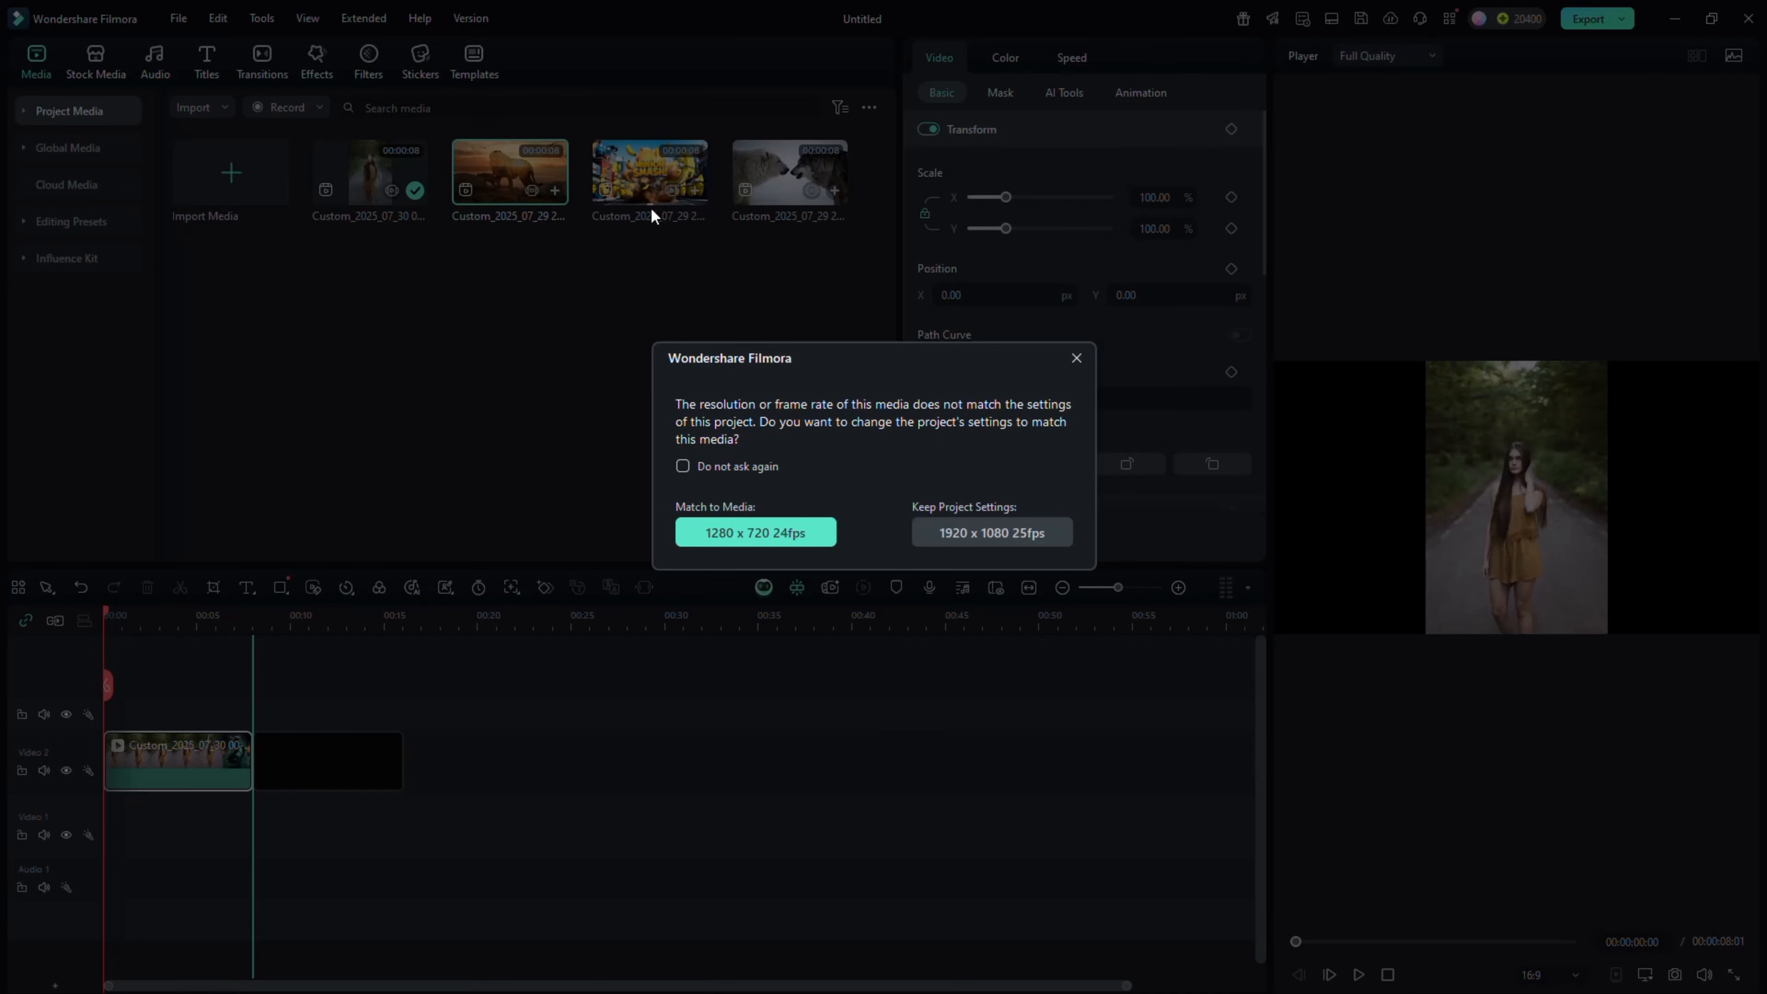
left_click(991, 532)
left_click_drag(651, 173, 428, 757)
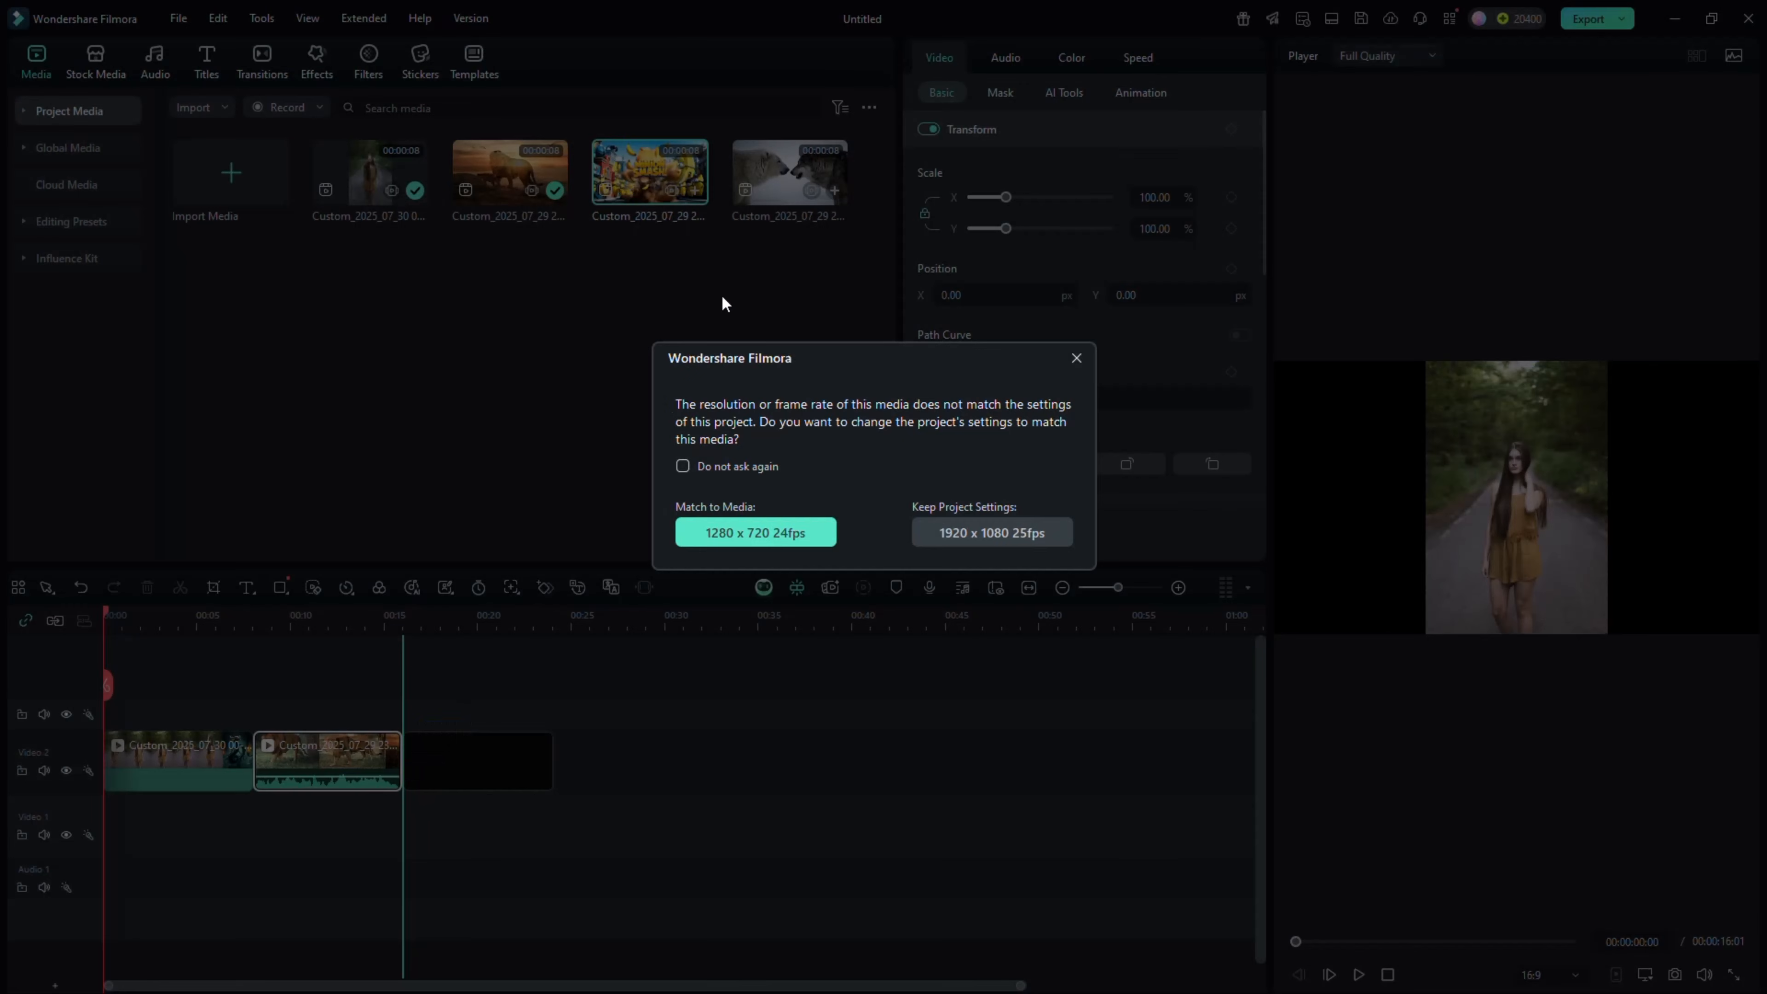
left_click(982, 542)
left_click_drag(790, 172, 597, 721)
left_click(962, 542)
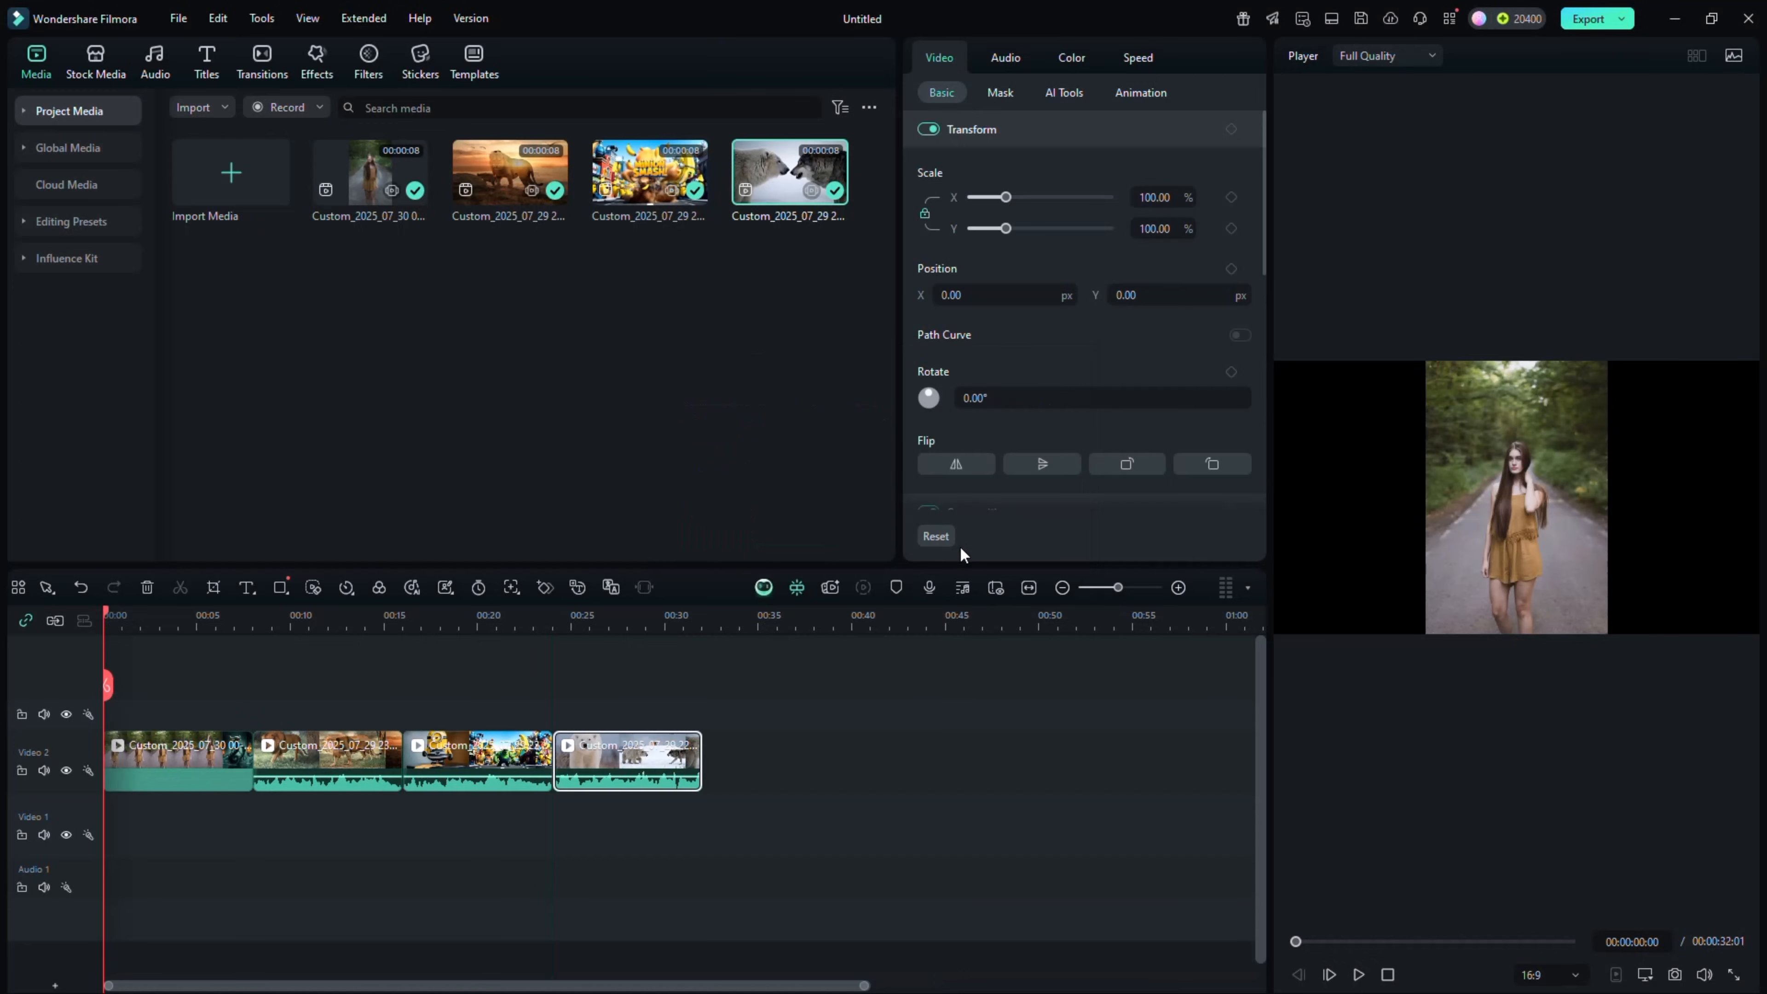
Browse the trending and zoom transitions and add the Fade transition between the first and second clips
left_click(272, 69)
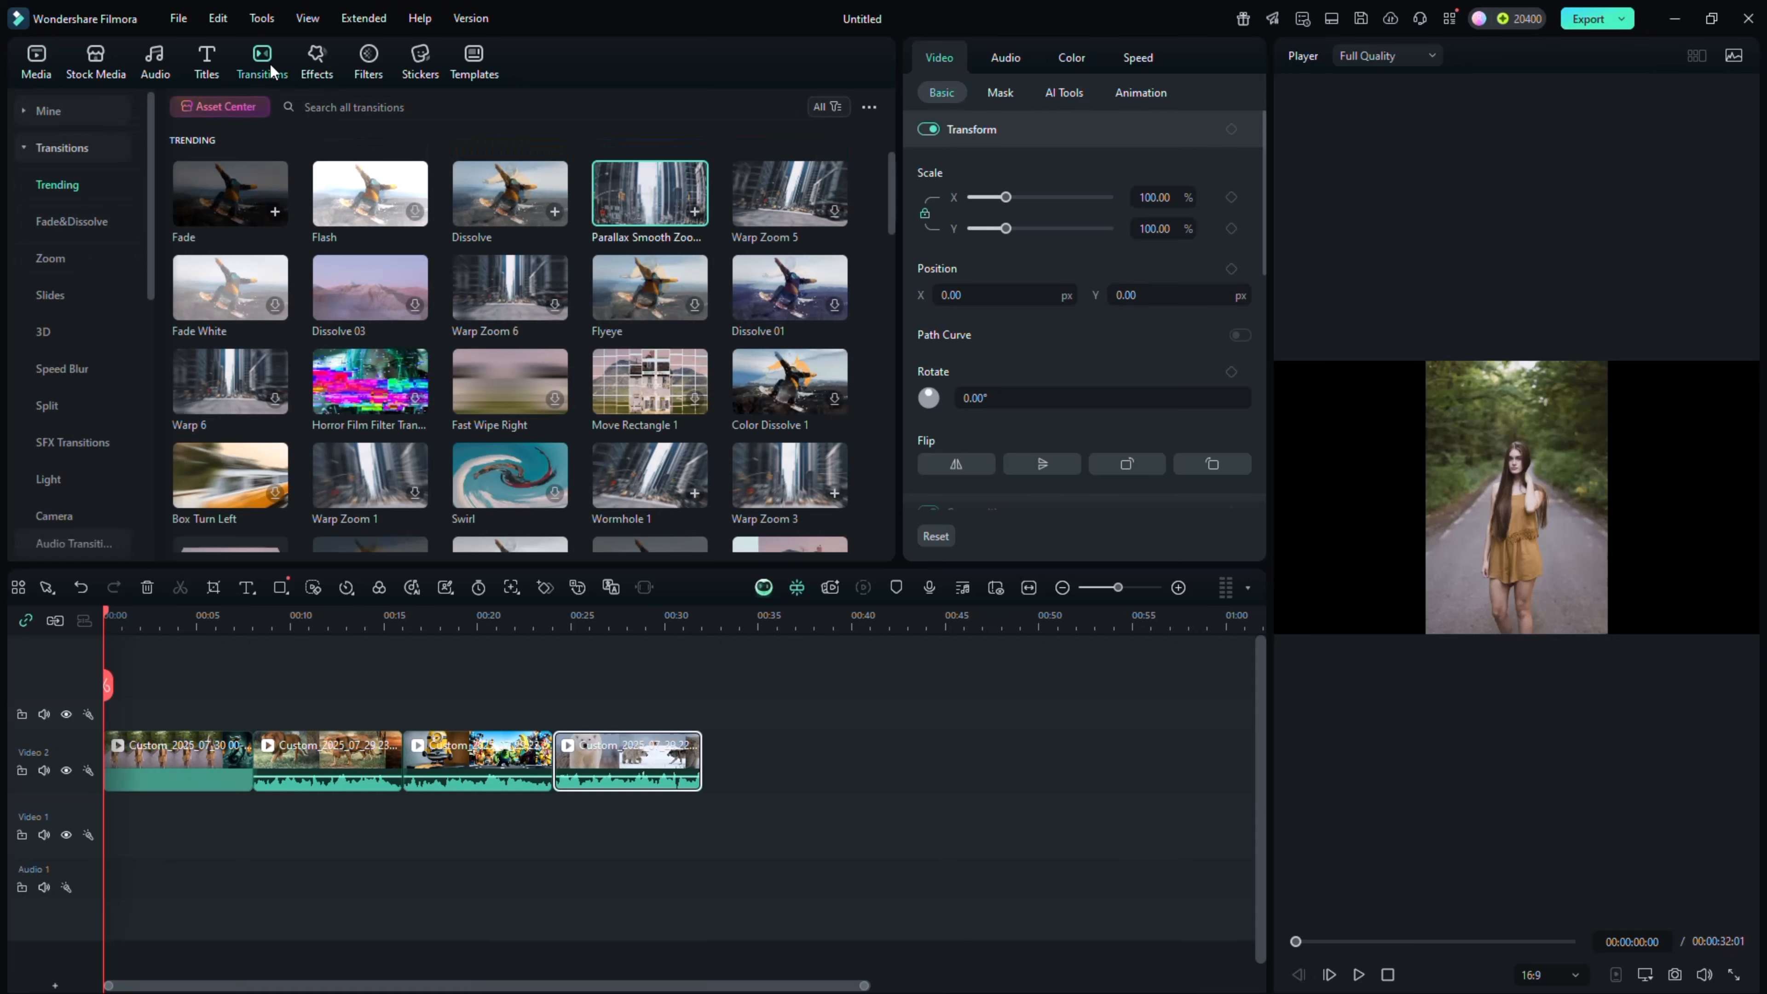
scroll(311, 265, "down", 1)
scroll(311, 265, "down", 10)
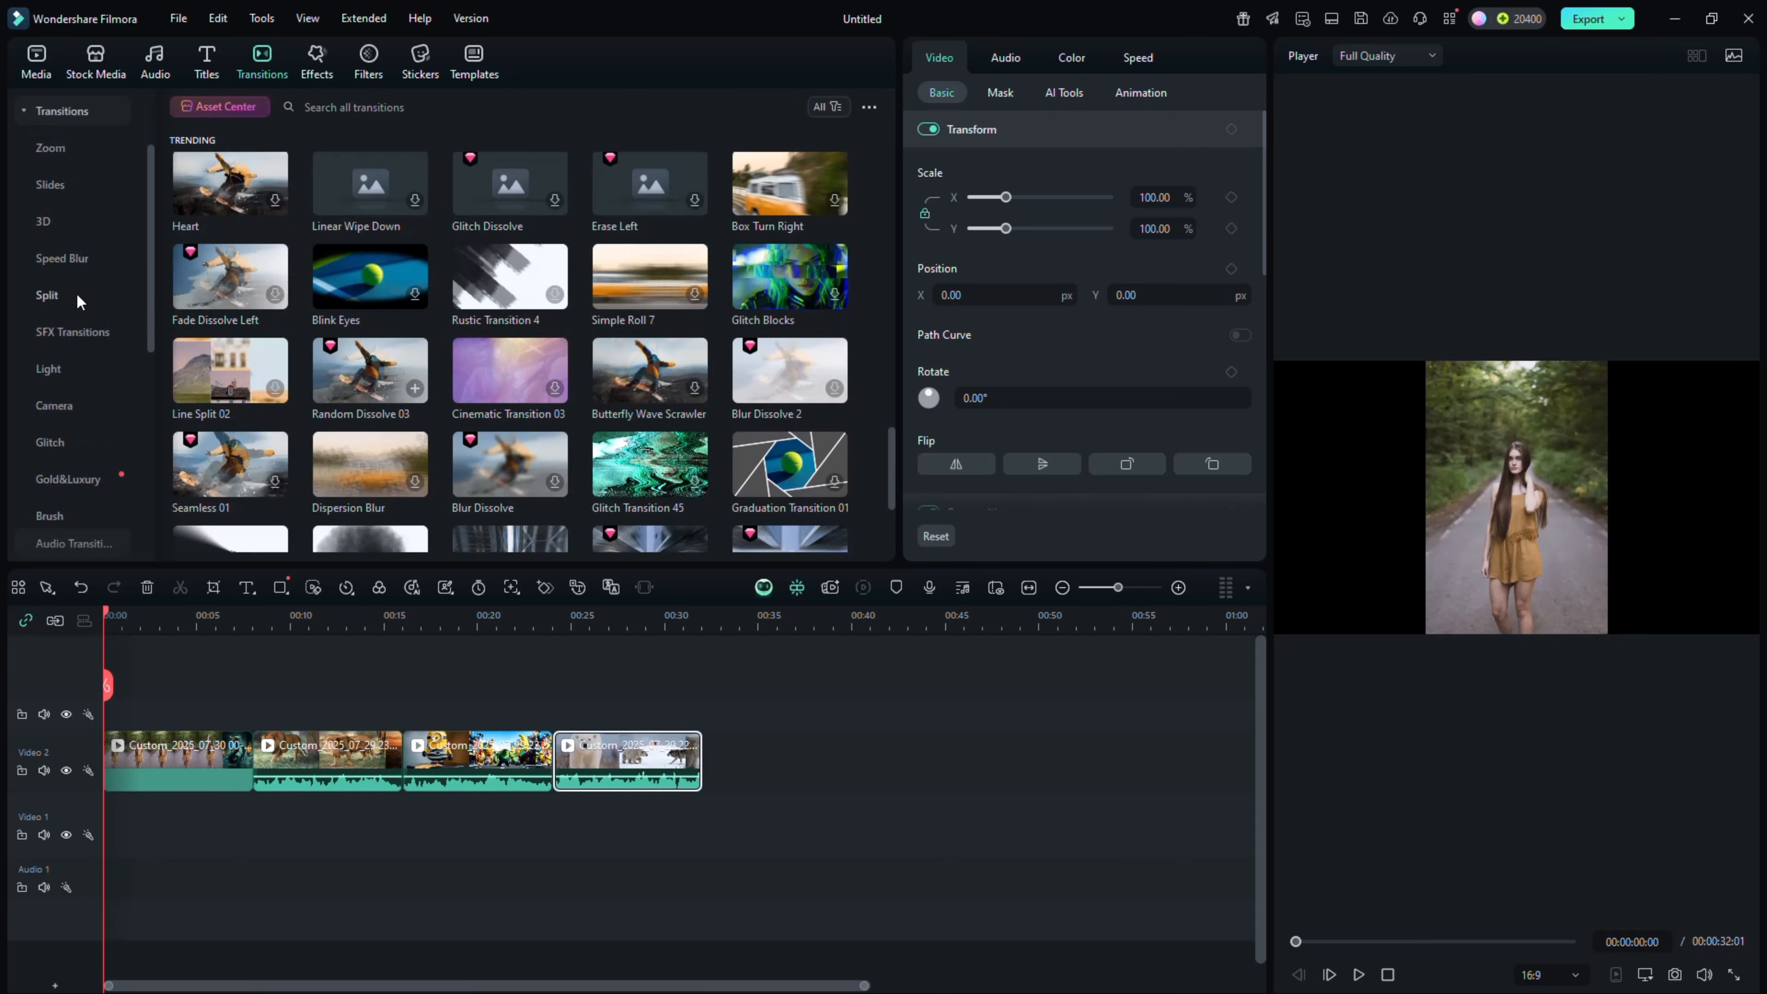
scroll(76, 293, "down", 5)
scroll(78, 317, "up", 5)
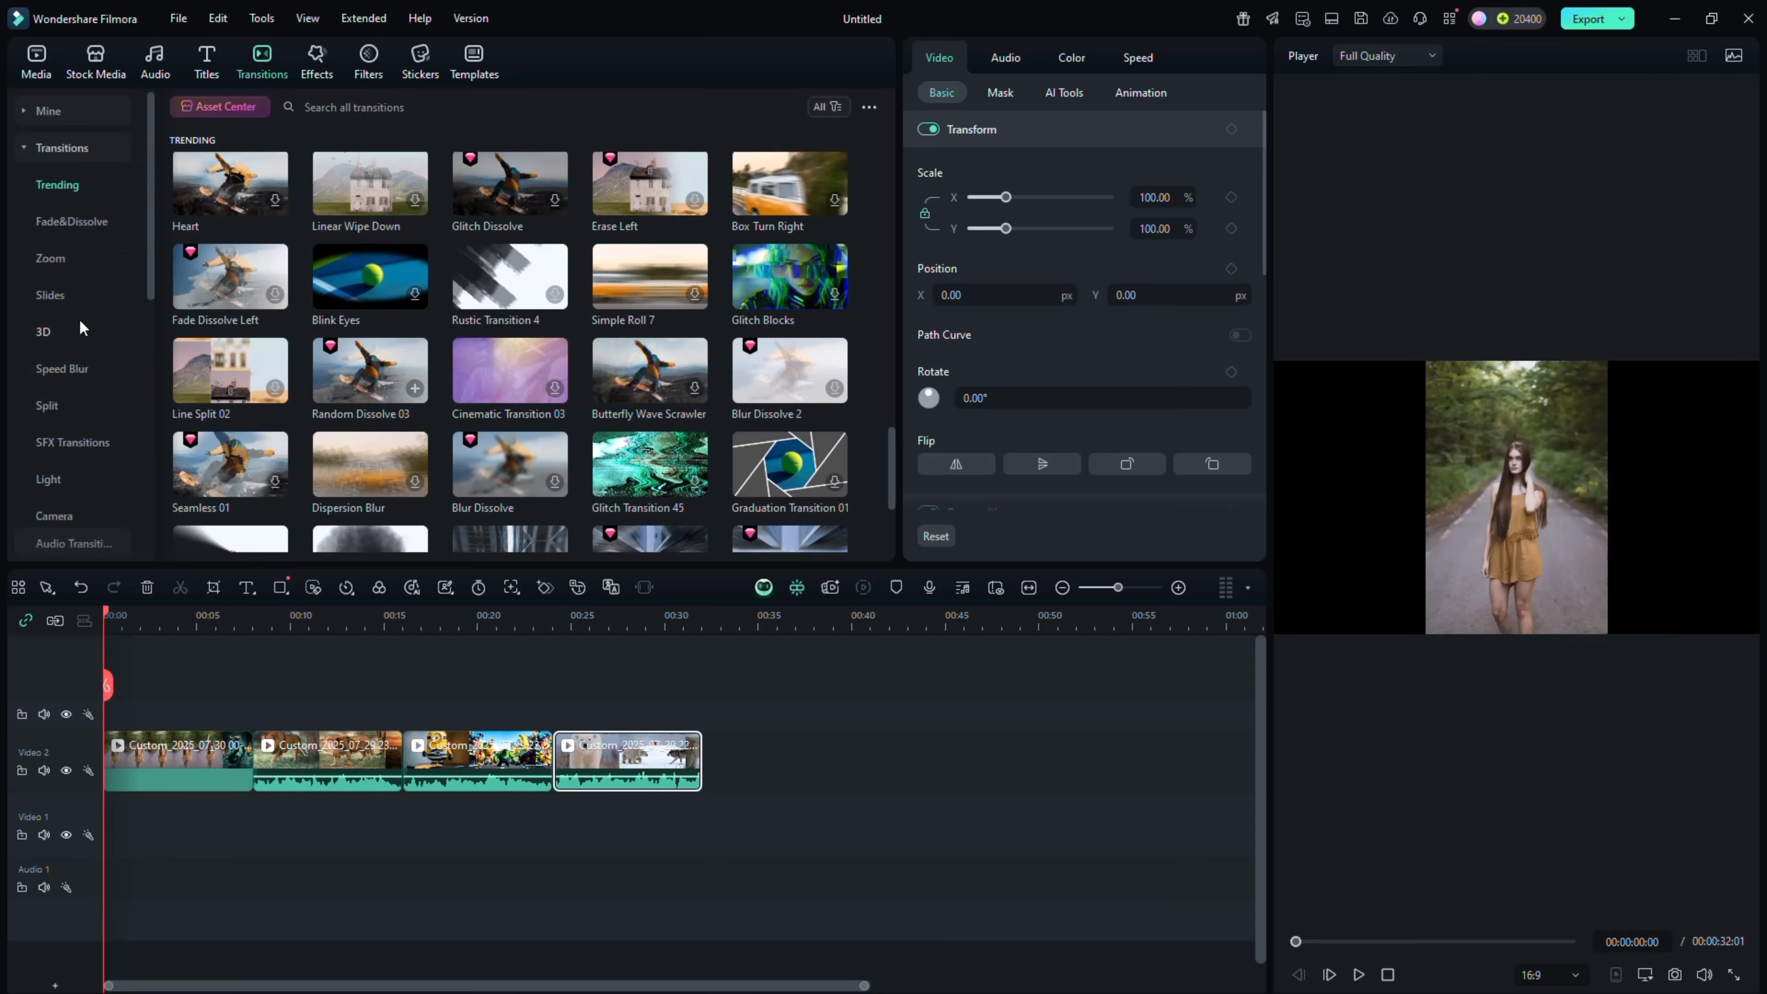
scroll(358, 299, "down", 3)
scroll(630, 393, "down", 5)
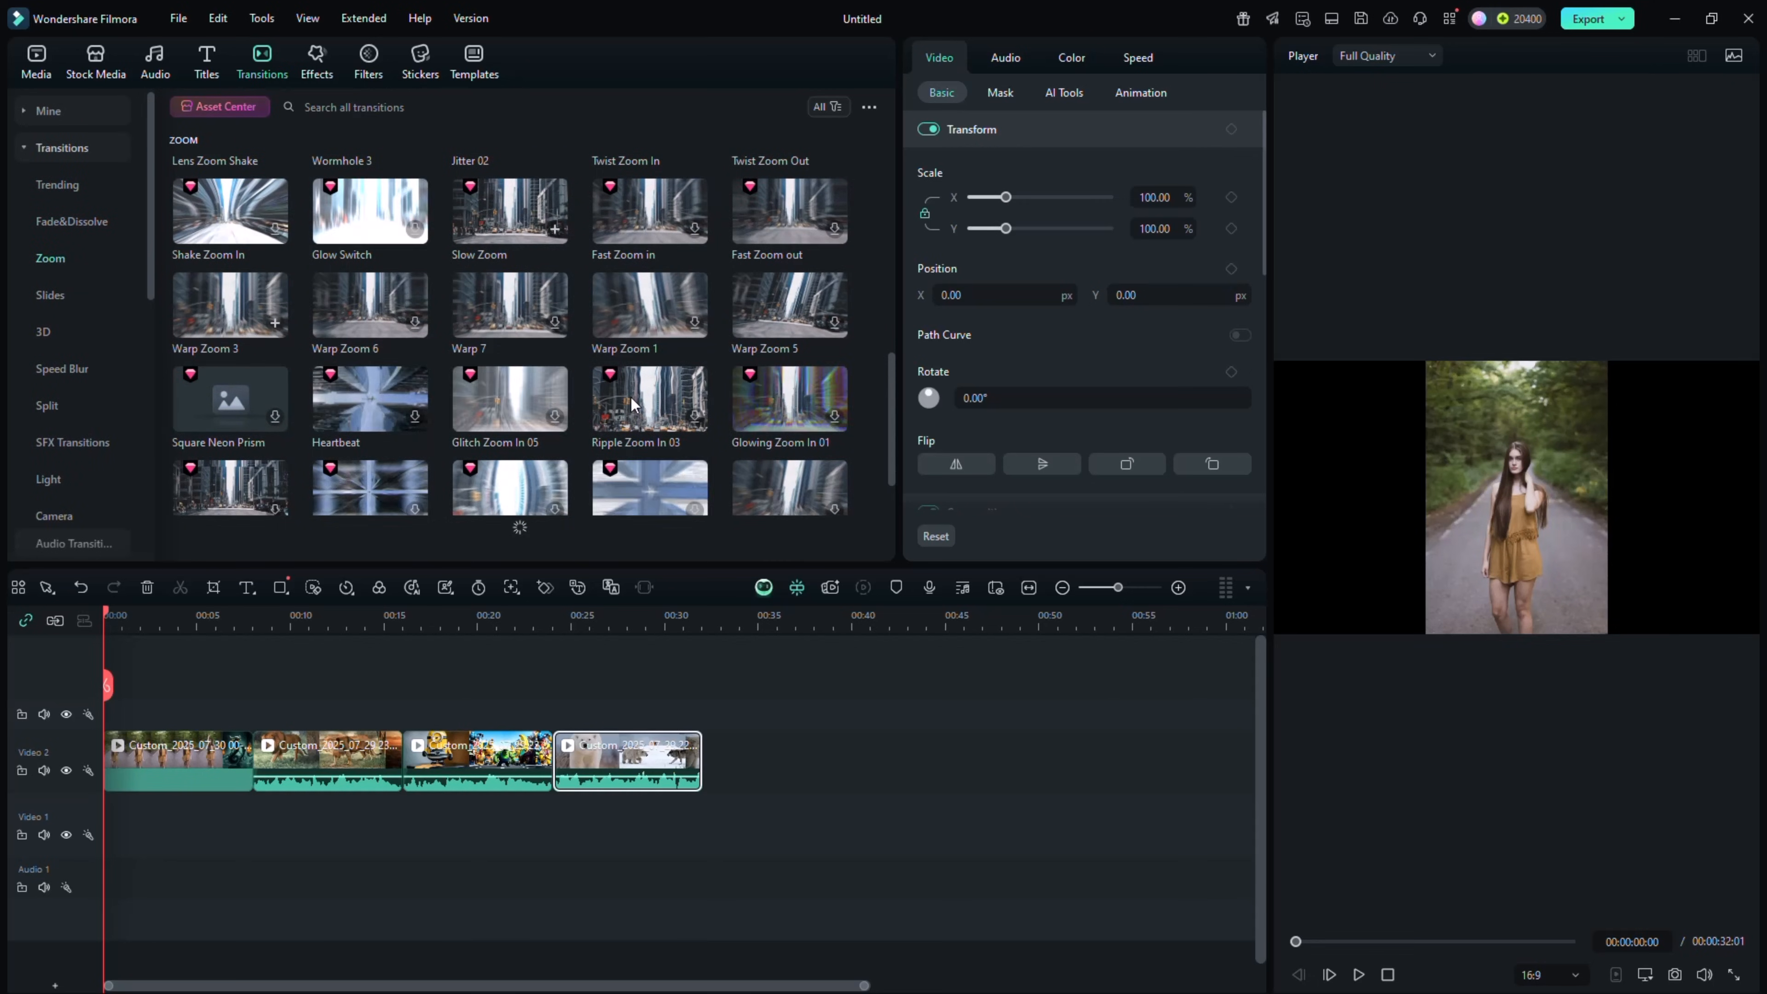
scroll(629, 395, "up", 5)
left_click_drag(231, 195, 251, 743)
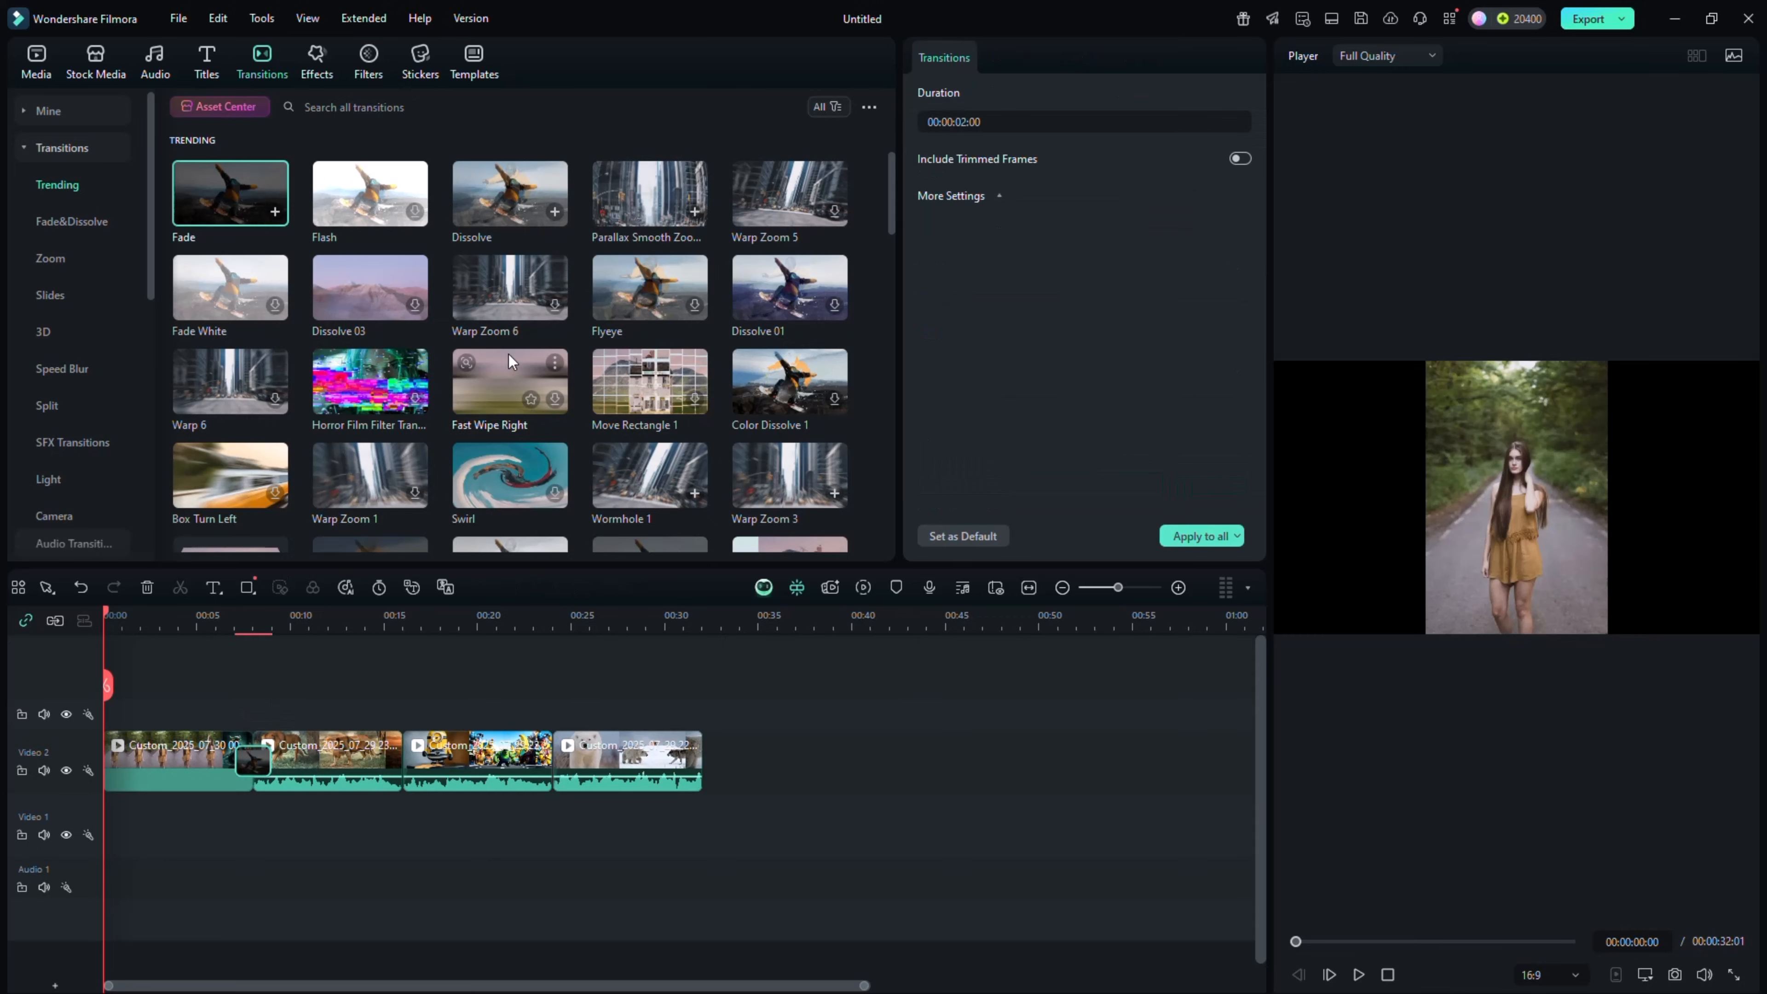
Add the Flash transition between the second and third clips and Dissolve between the third and fourth
scroll(498, 248, "down", 4)
scroll(491, 248, "up", 4)
left_click_drag(369, 193, 403, 759)
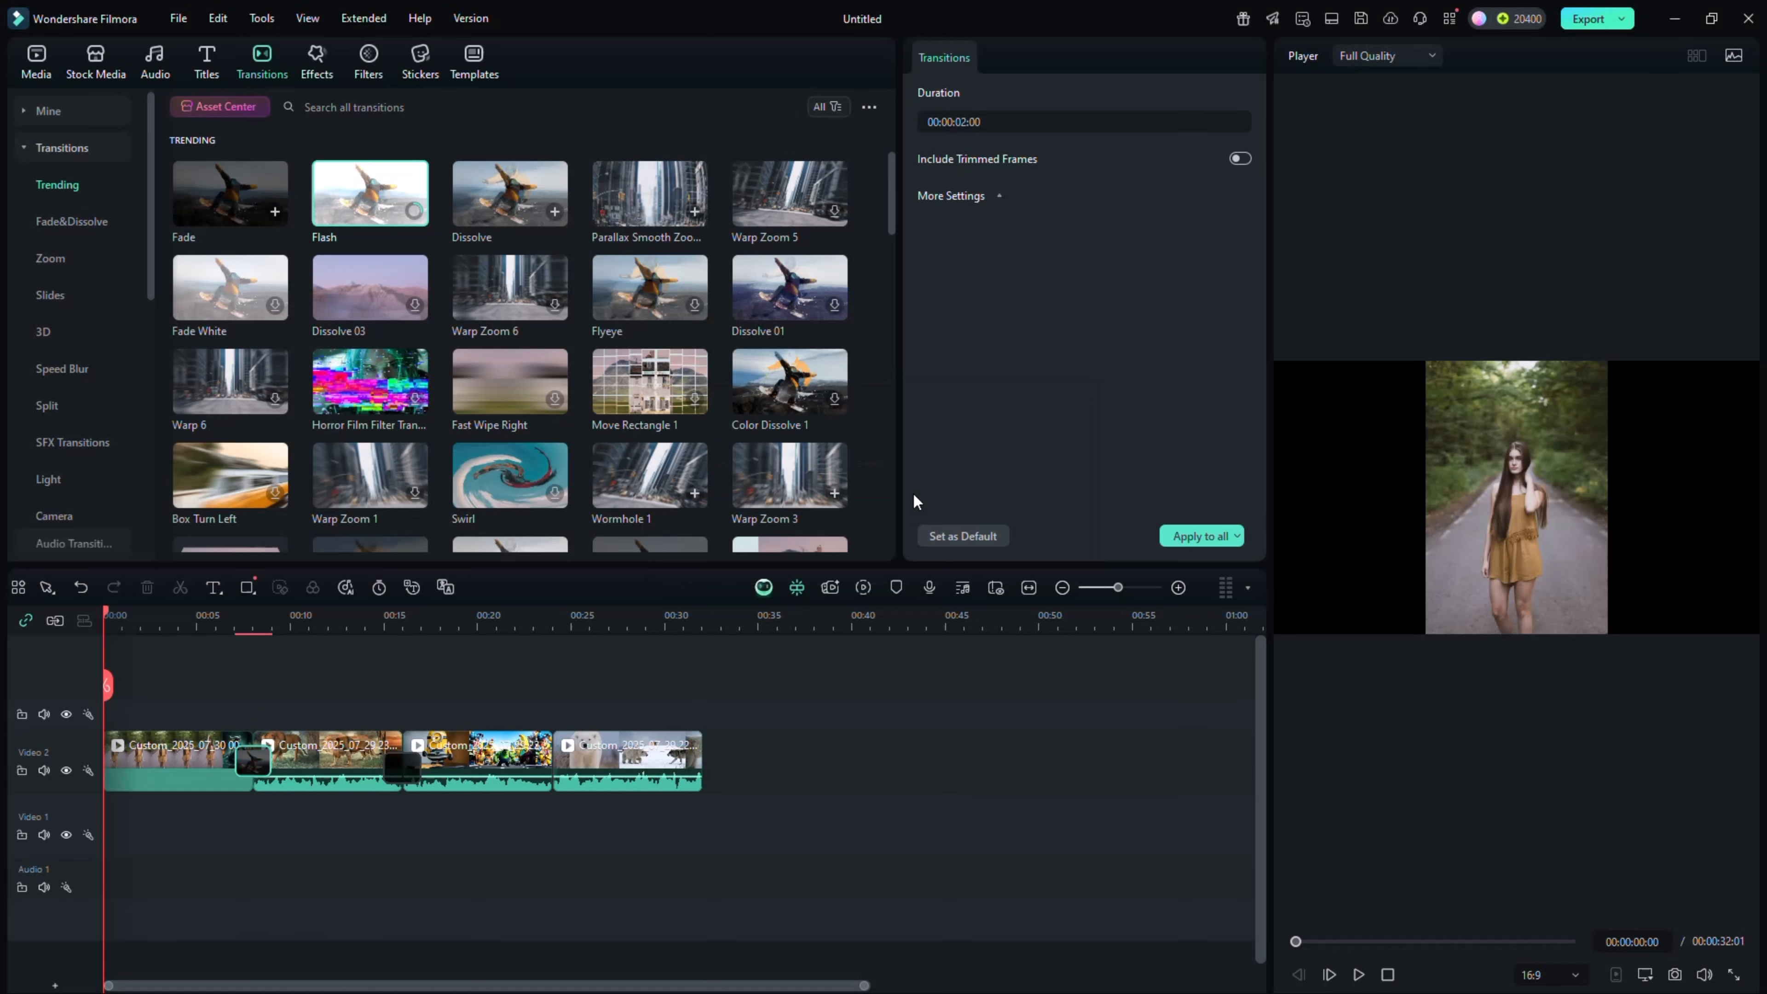
left_click_drag(510, 193, 540, 763)
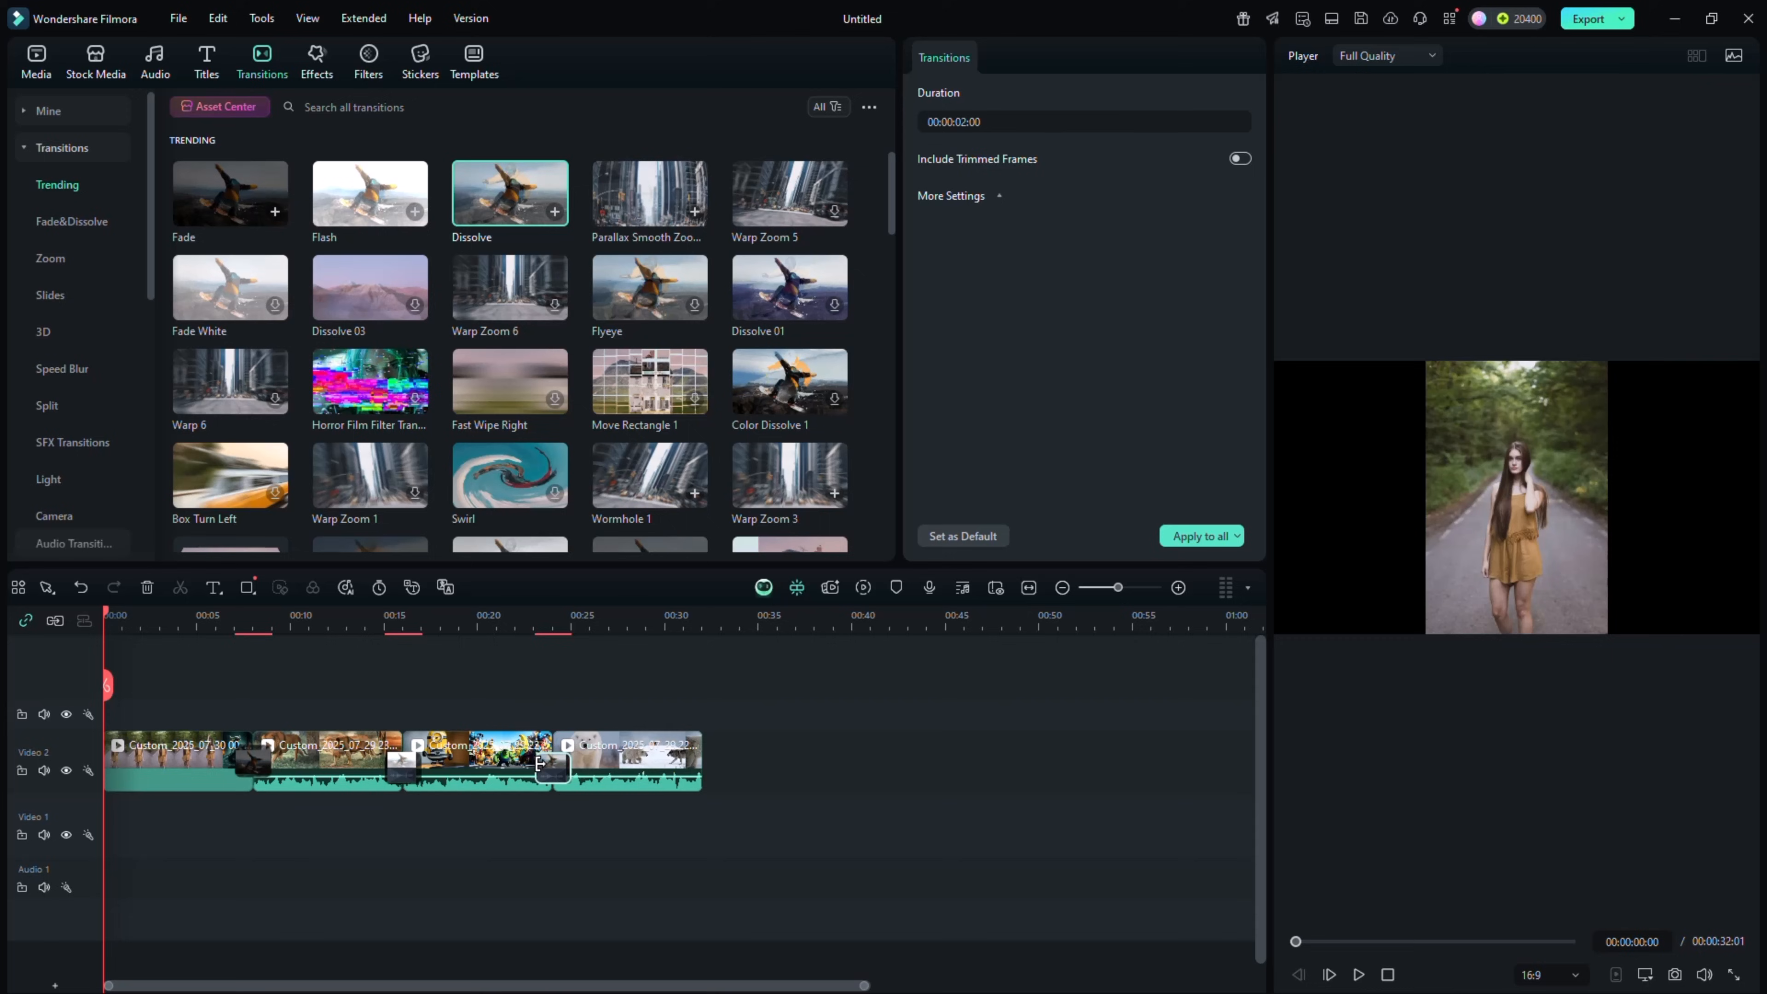
Add the Fast Zoom, Zoom Bounce, Flash Black and Basic Blur video effects above the first, second, third and fourth clips respectively
left_click(317, 61)
scroll(296, 279, "down", 5)
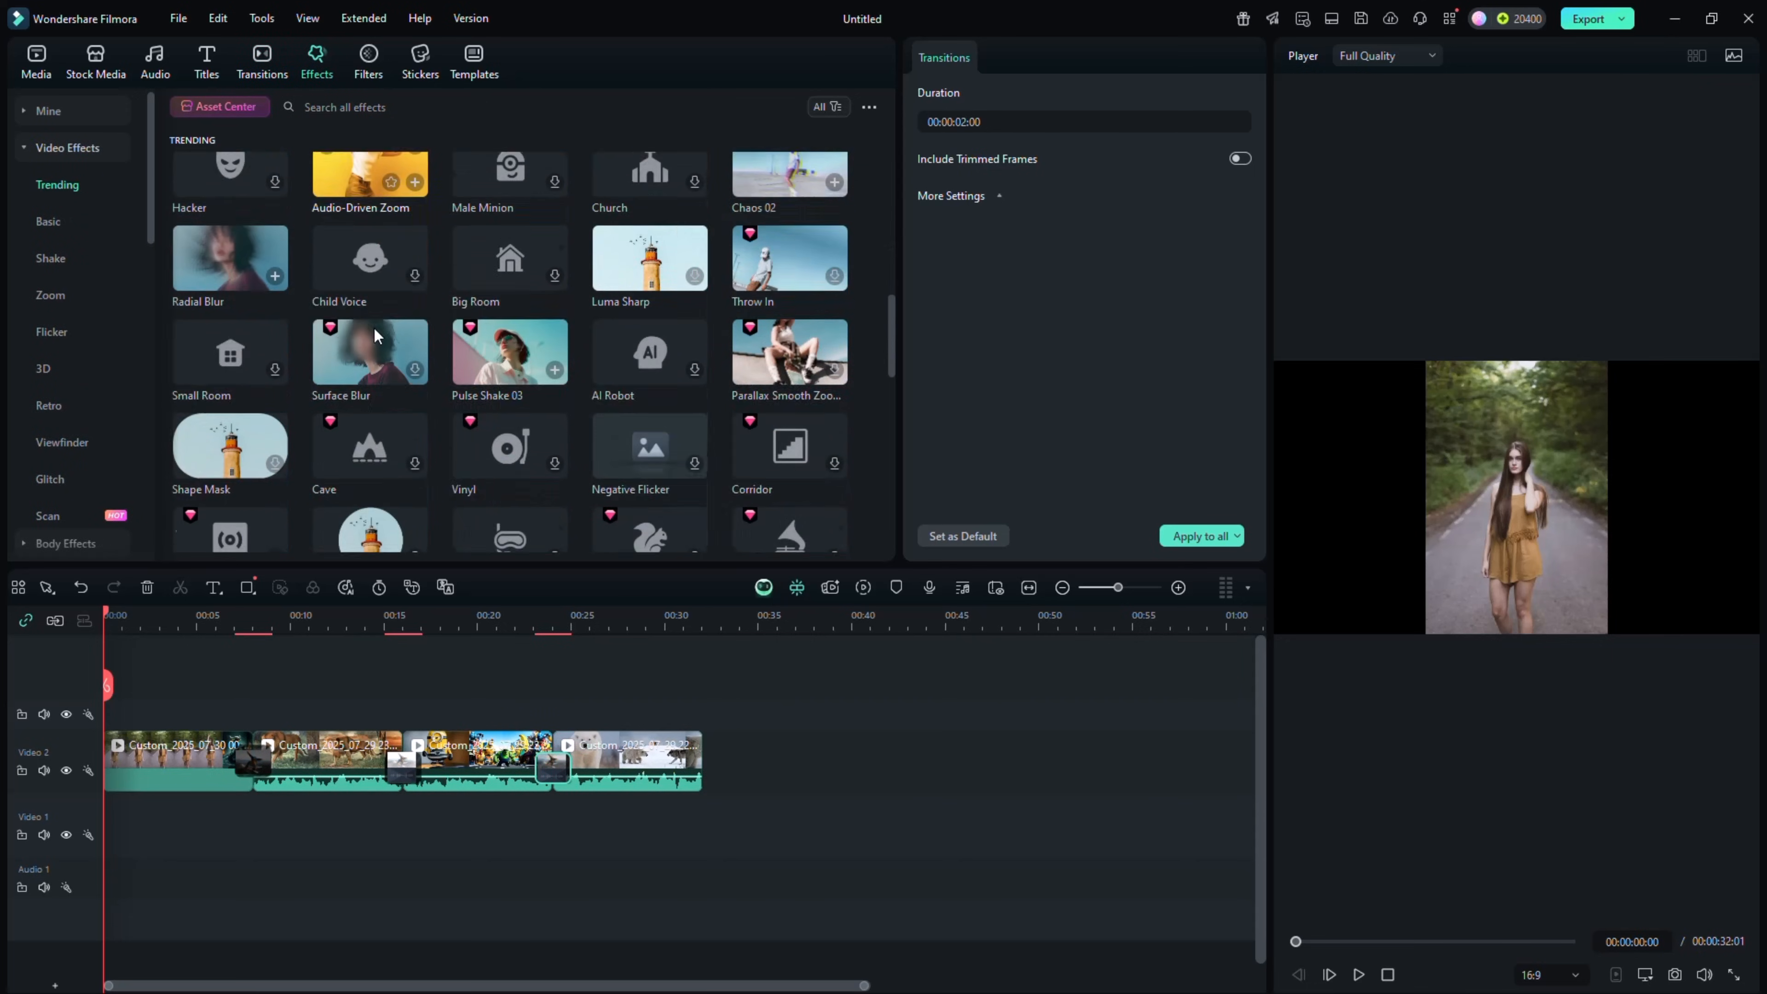
scroll(407, 347, "down", 8)
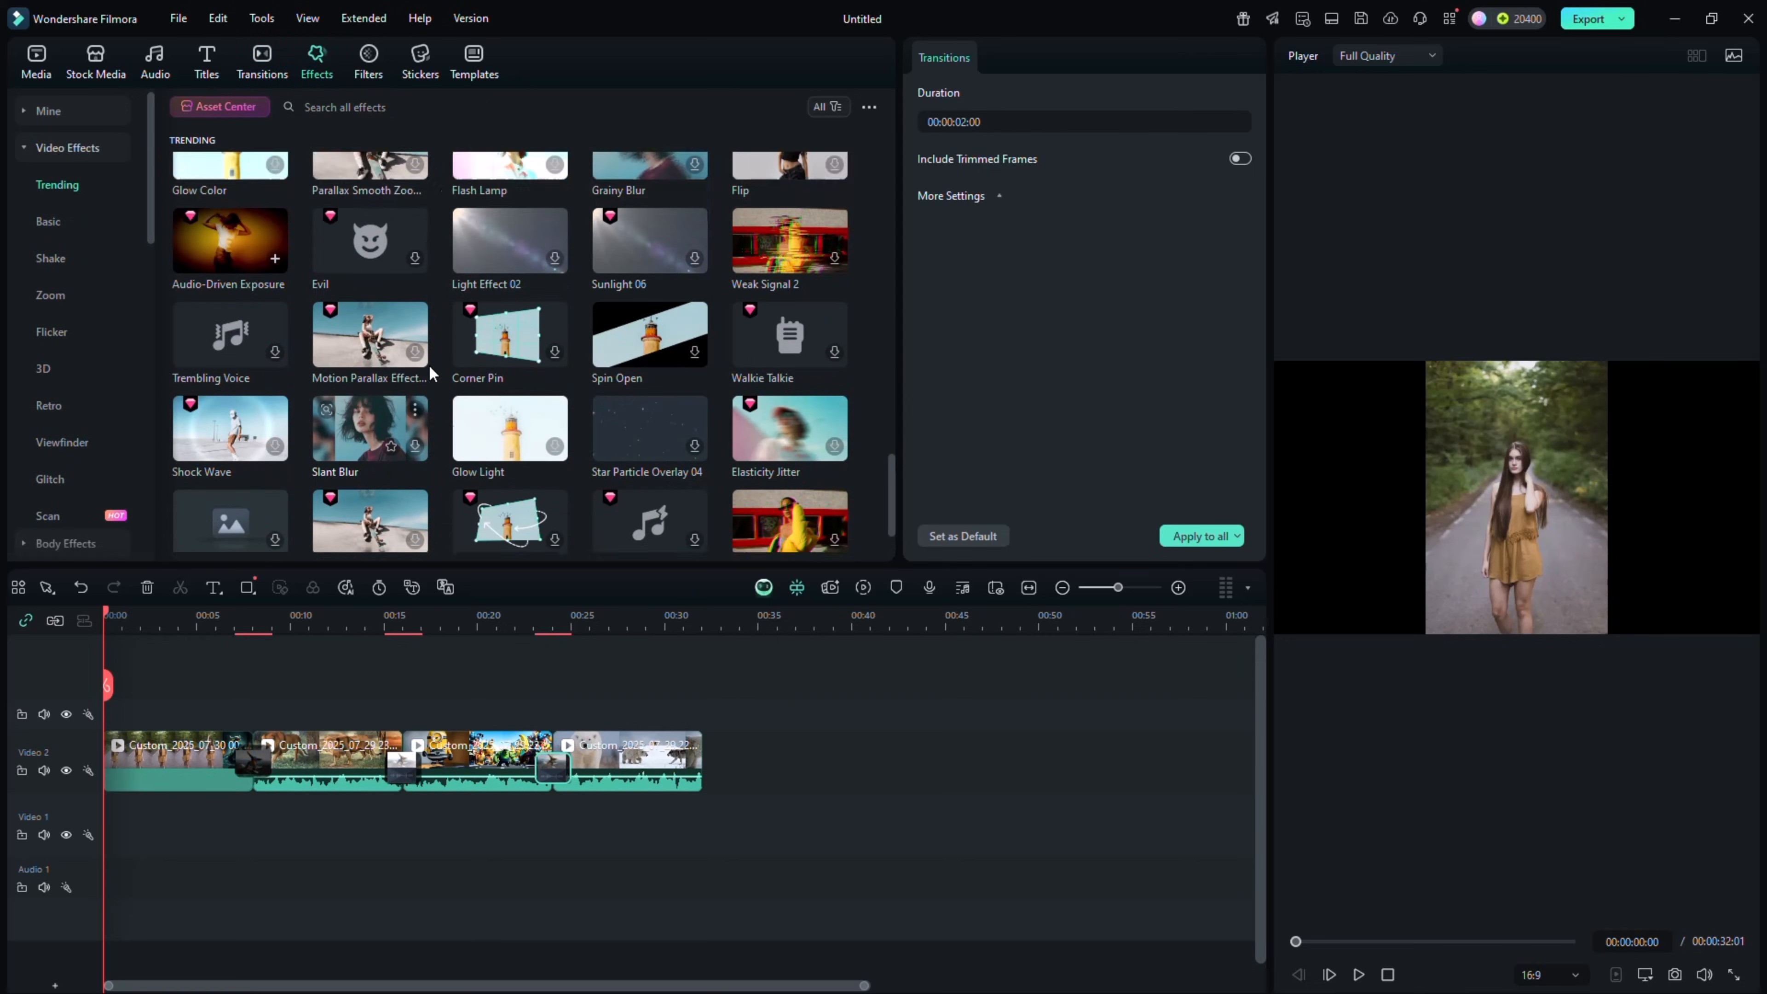
scroll(428, 365, "down", 5)
scroll(61, 299, "down", 5)
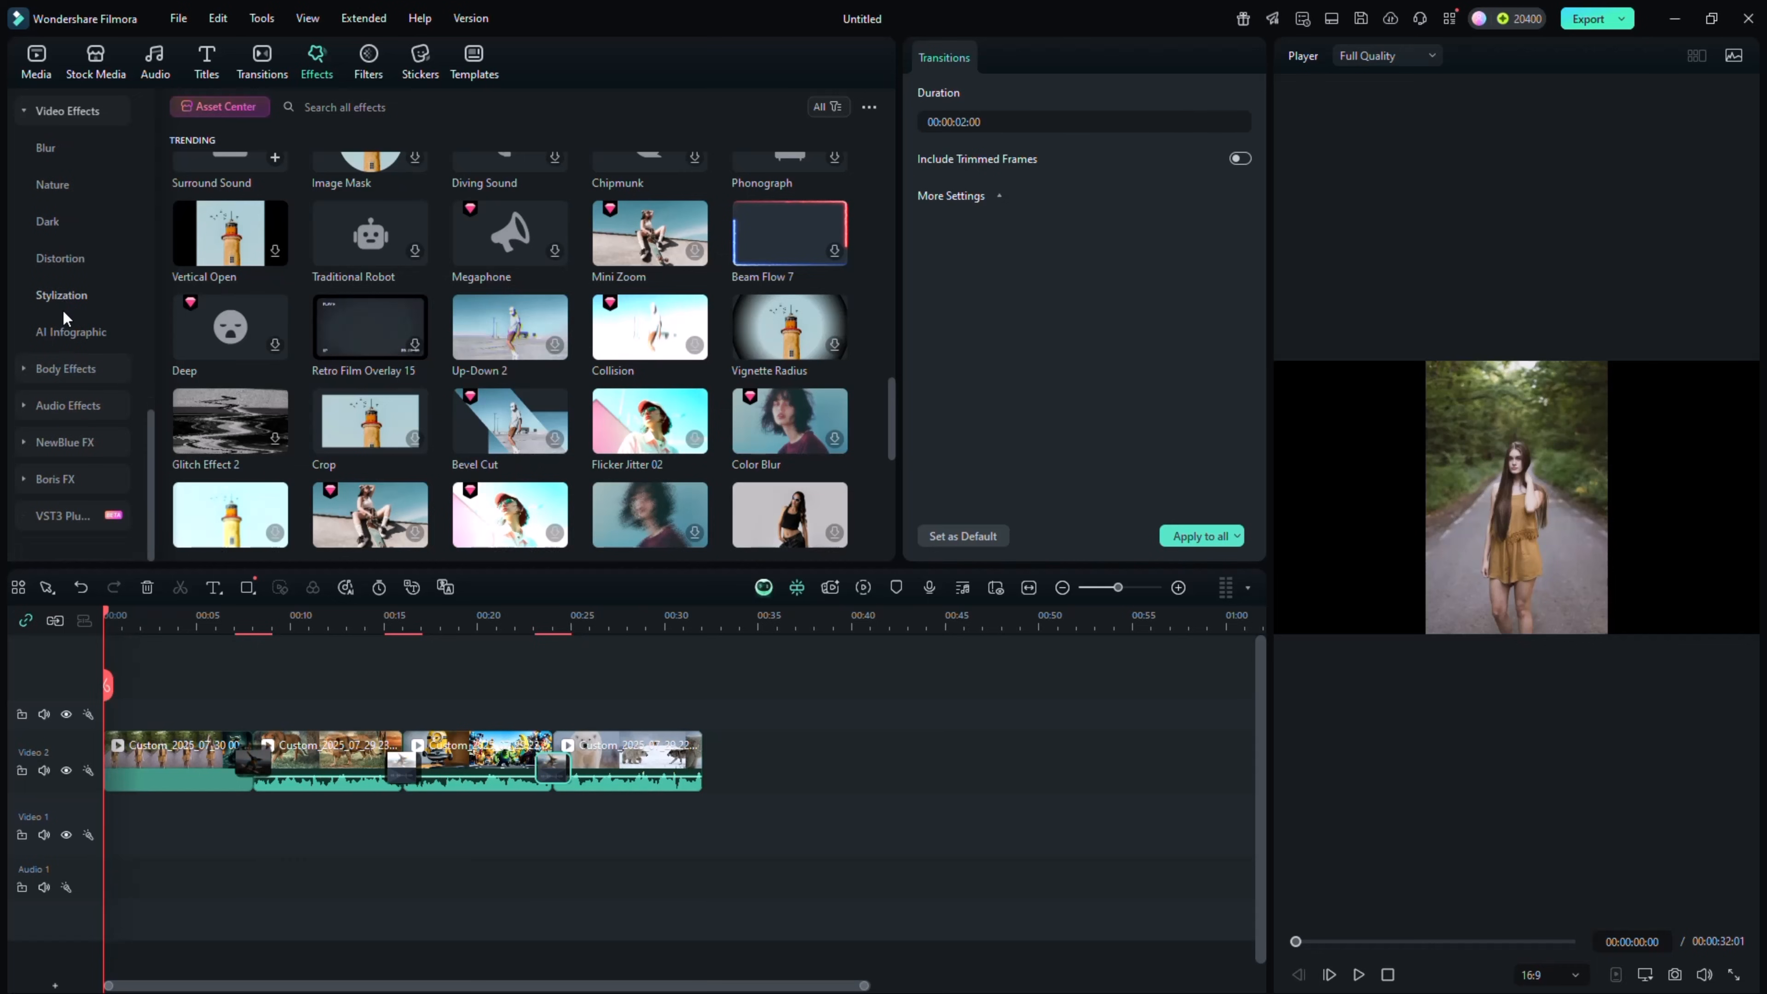
scroll(69, 342, "up", 5)
scroll(411, 412, "up", 15)
left_click_drag(368, 198, 132, 714)
left_click_drag(510, 193, 291, 713)
left_click_drag(650, 194, 455, 714)
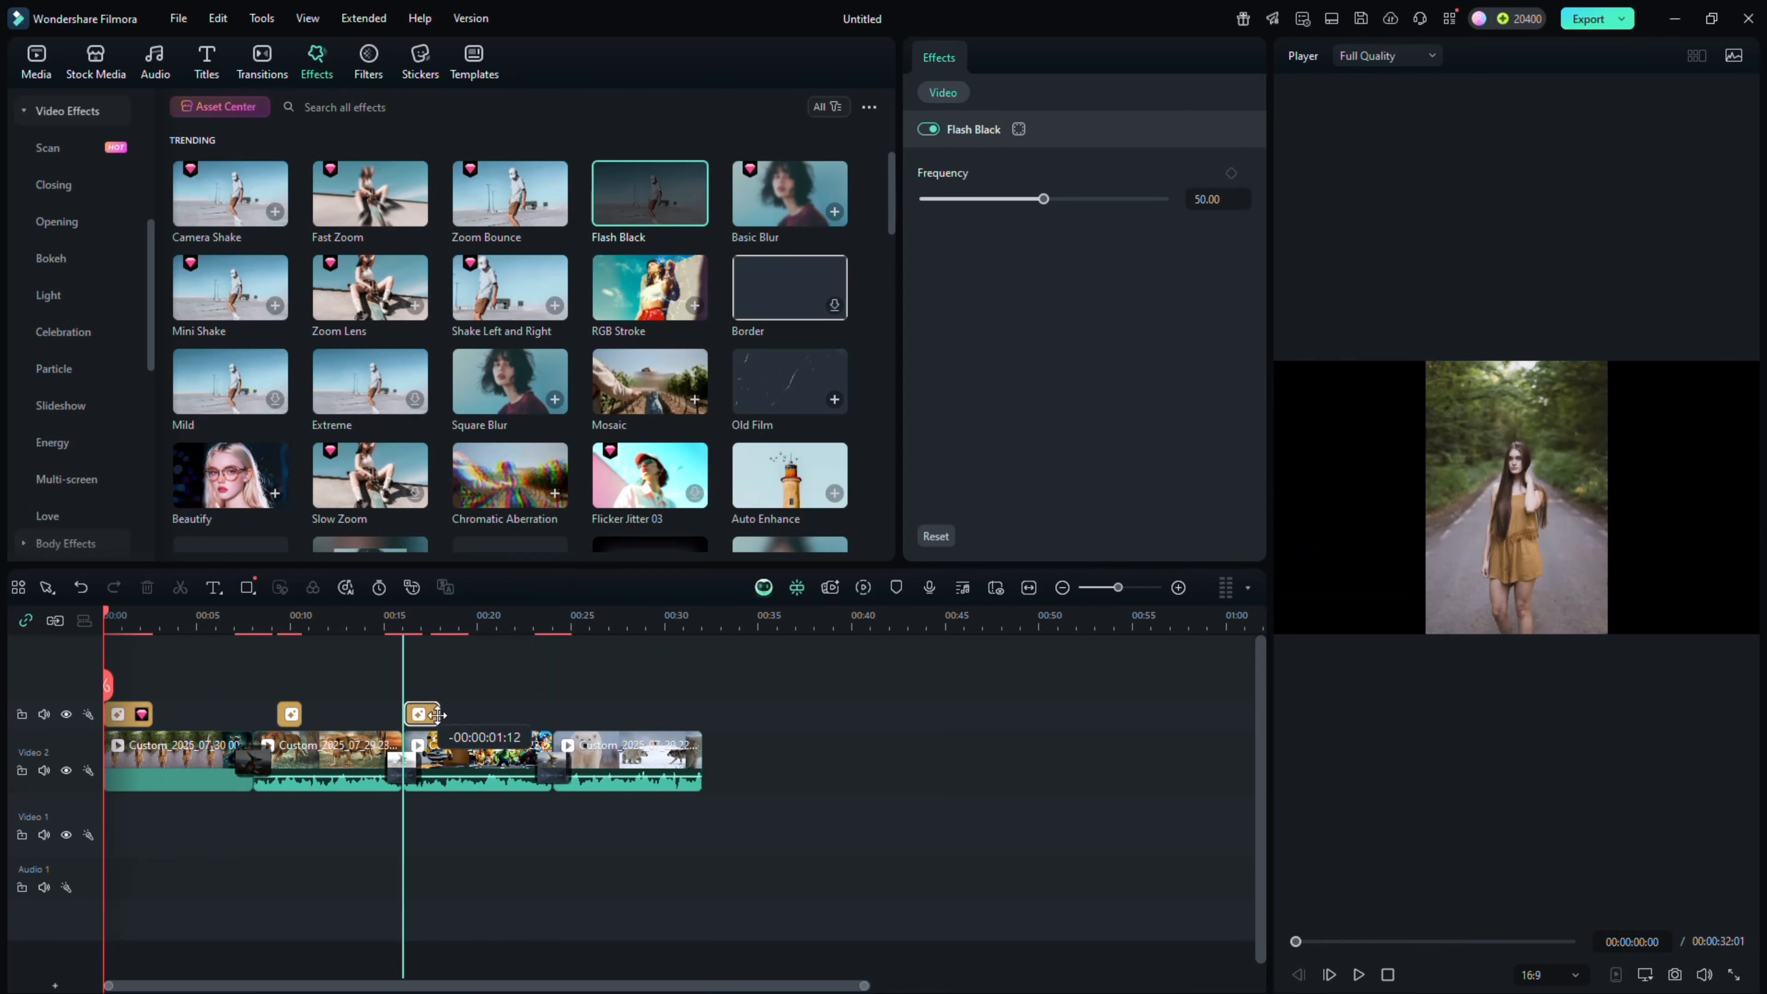
left_click_drag(789, 194, 660, 719)
Browse the title library, examining the Plain Text title effects and the Subtitles title templates for a suitable style
left_click(206, 62)
scroll(378, 312, "down", 8)
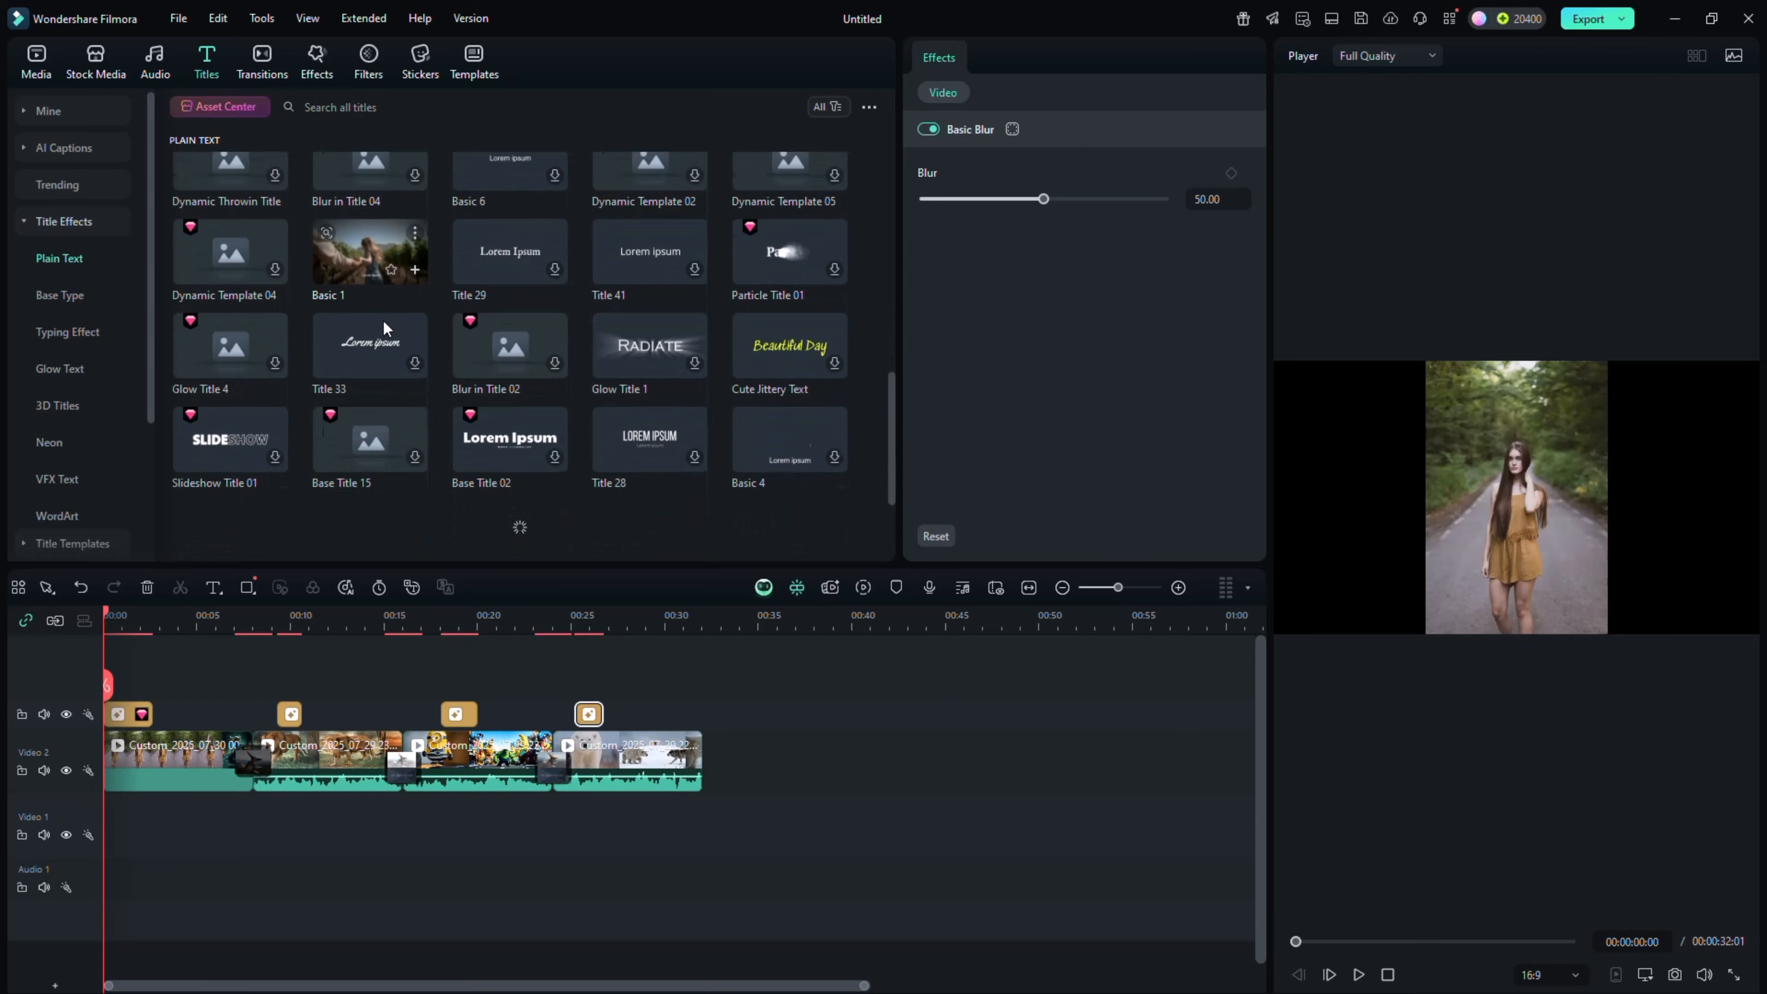
scroll(43, 364, "down", 3)
left_click(69, 515)
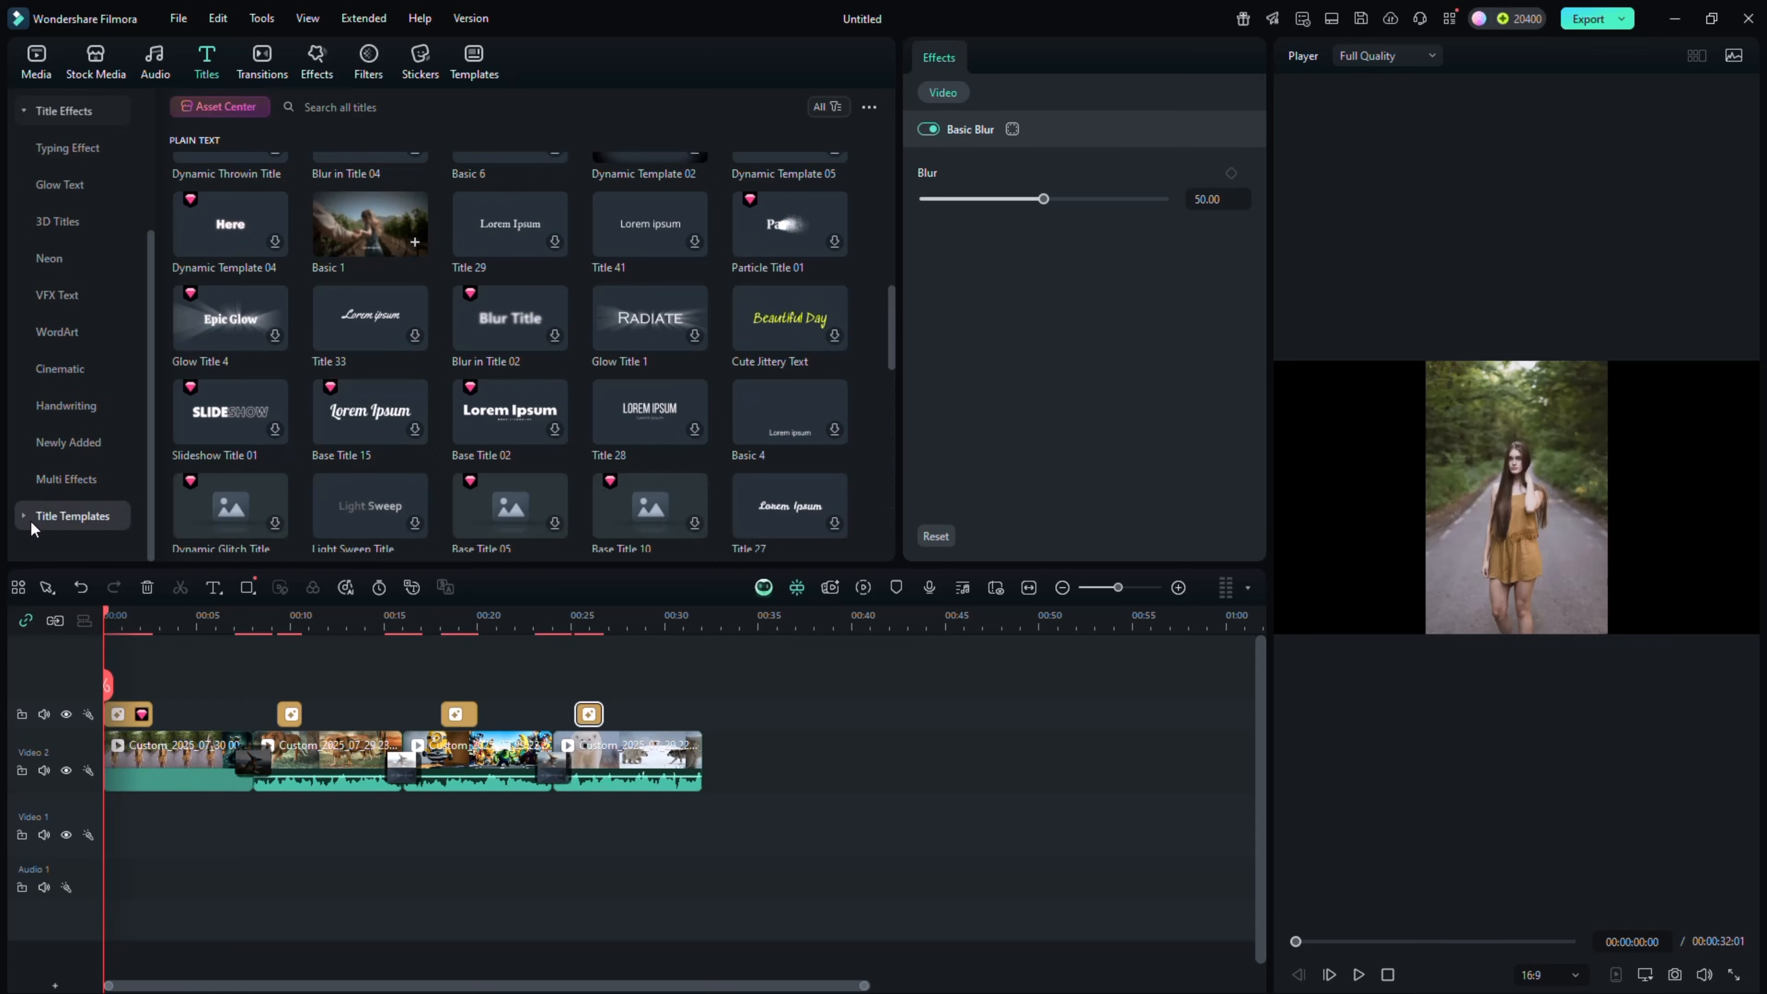
scroll(70, 495, "down", 5)
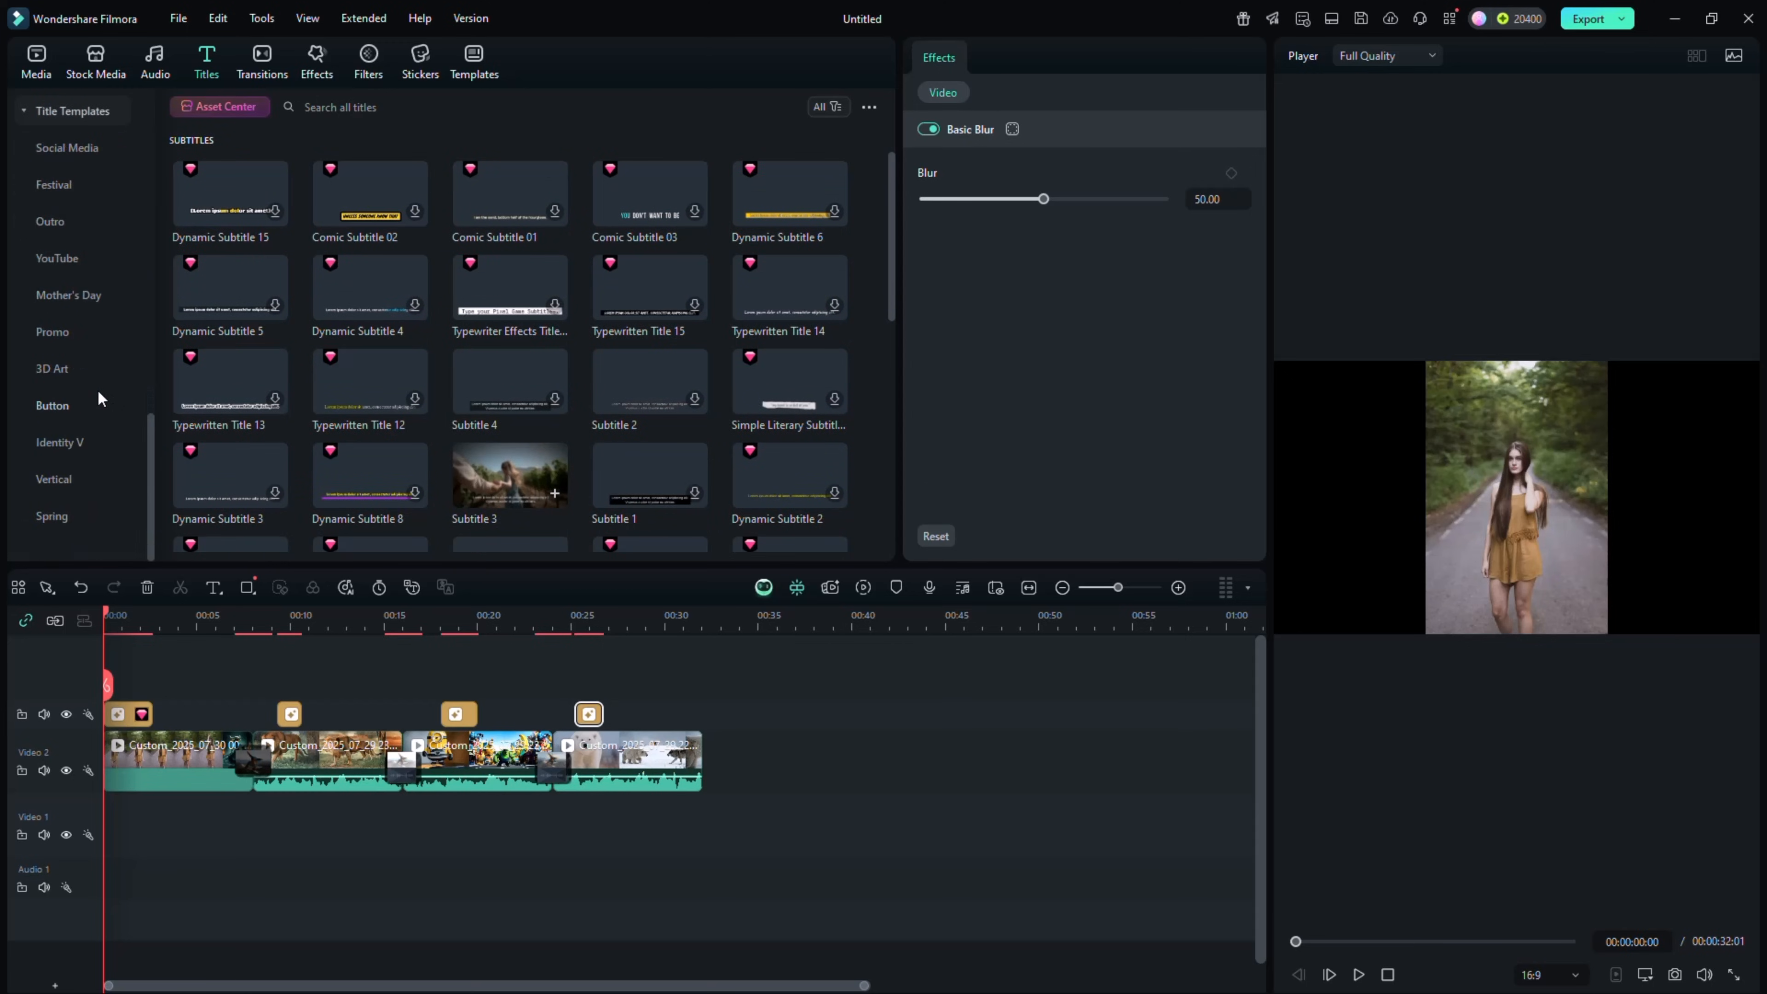
scroll(97, 390, "up", 5)
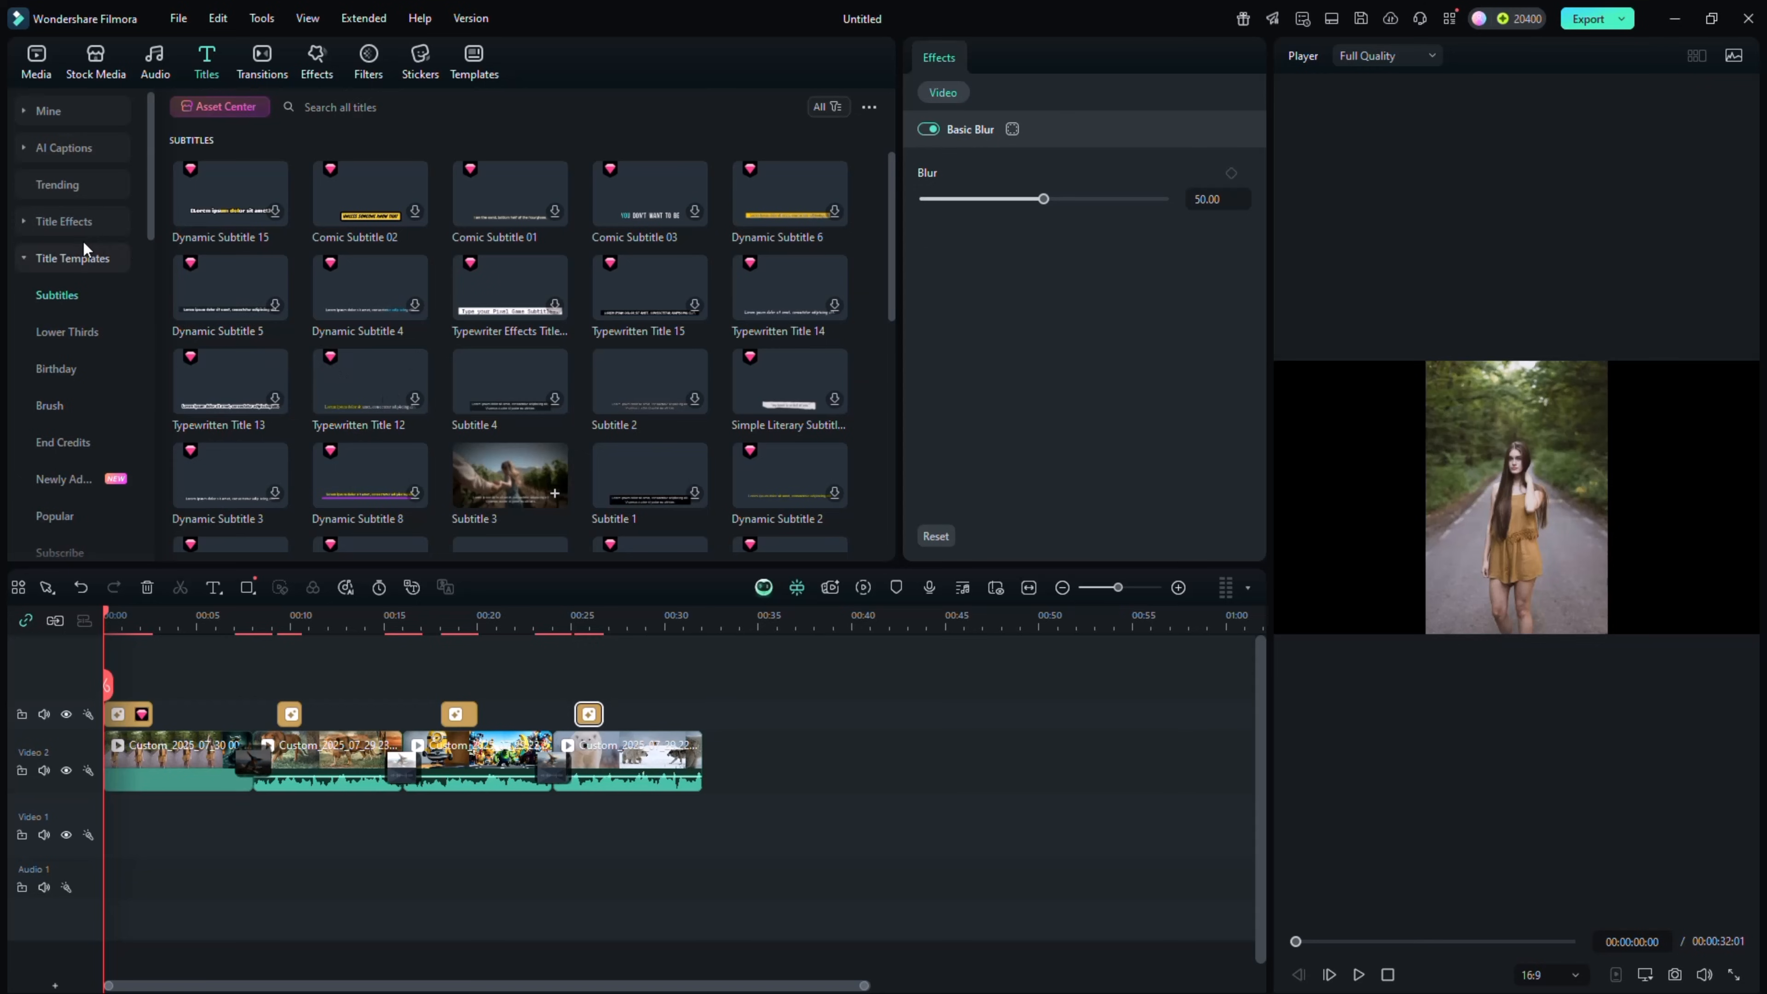
left_click(23, 227)
scroll(363, 307, "down", 5)
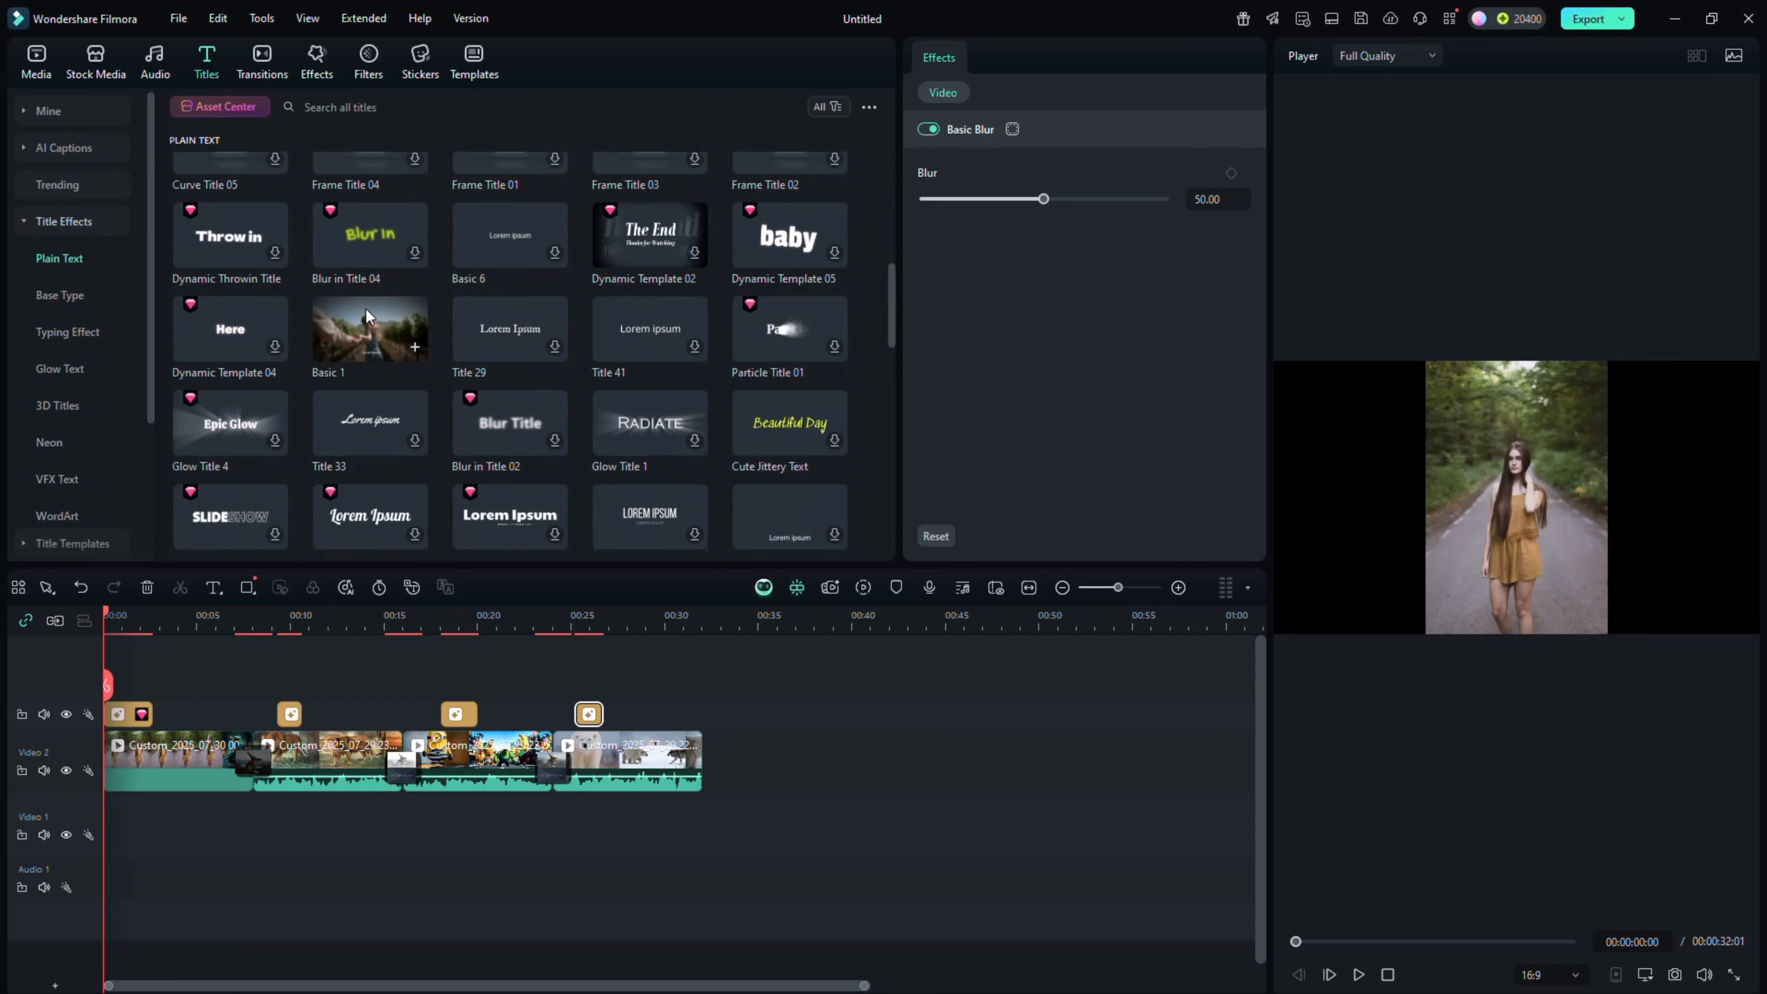
scroll(366, 307, "up", 5)
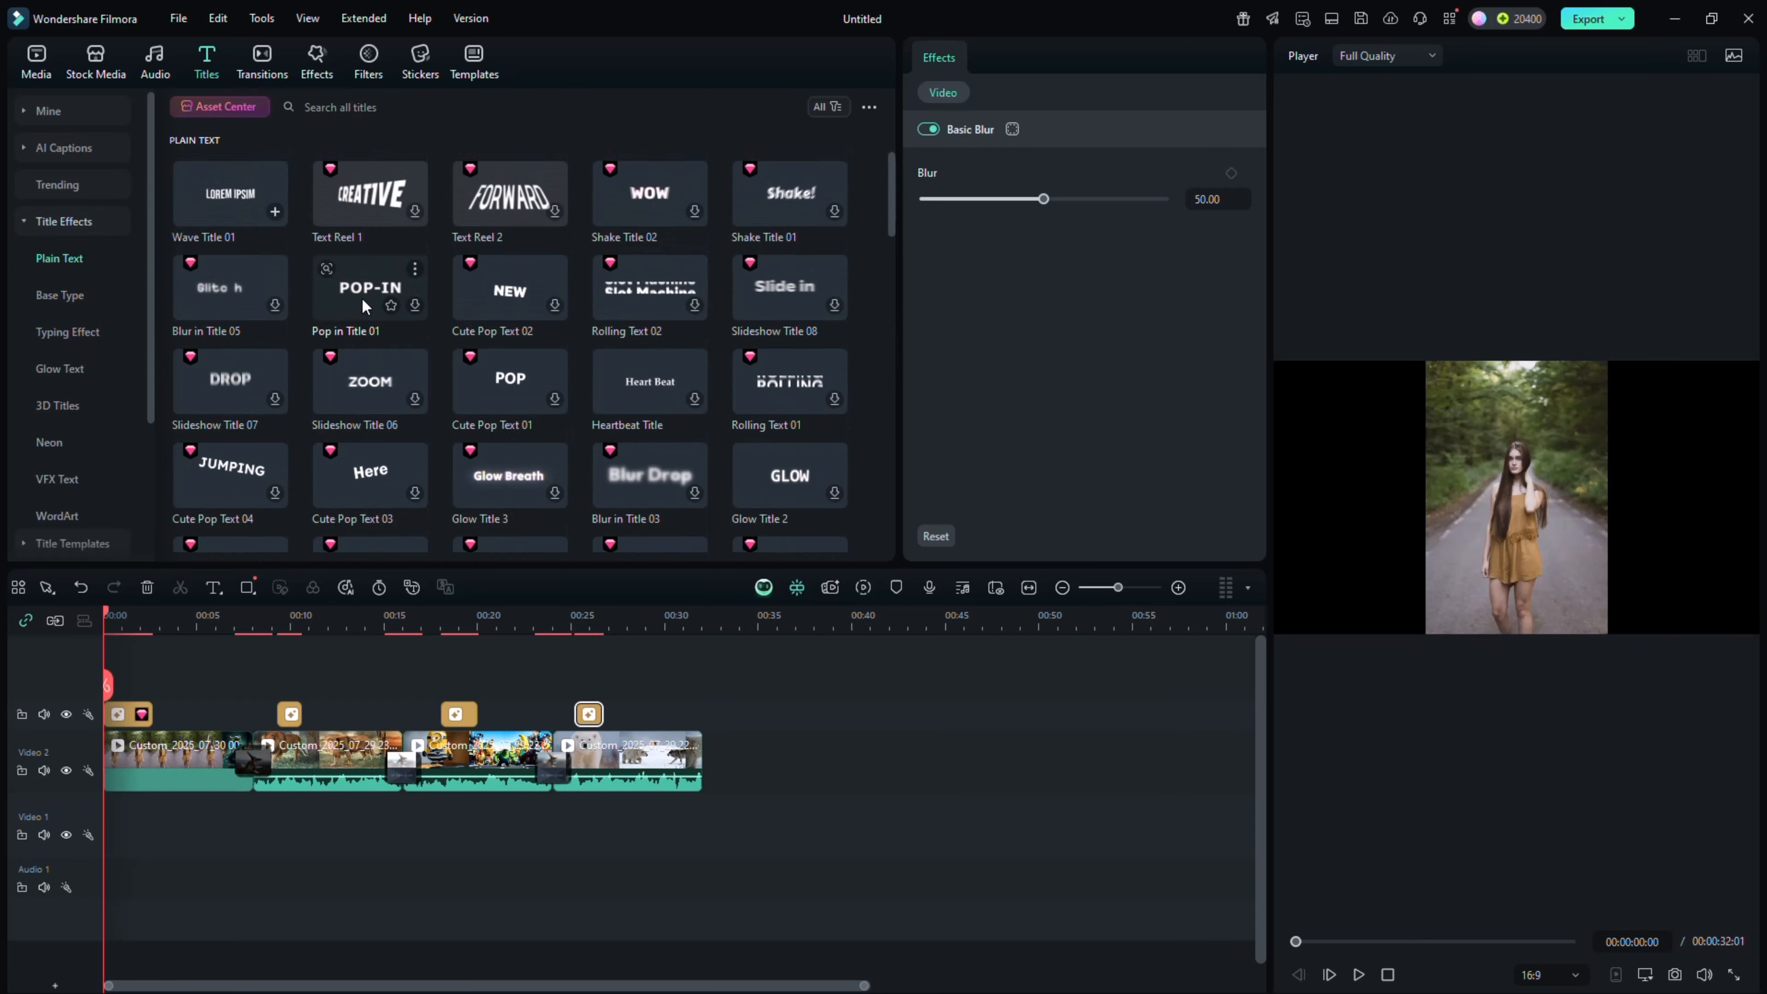
Add the Wave Title 01 title at the start of the timeline and shorten it to match the first effect's length
left_click(235, 195)
left_click_drag(235, 195, 129, 714)
left_click_drag(199, 714, 152, 715)
Shrink the title, place it in the lower-left corner of the frame and change its text to "filmora veo3"
left_click_drag(1517, 506, 1376, 584)
left_click_drag(1486, 557, 1369, 589)
double_click(1355, 605)
type("filmora veo3")
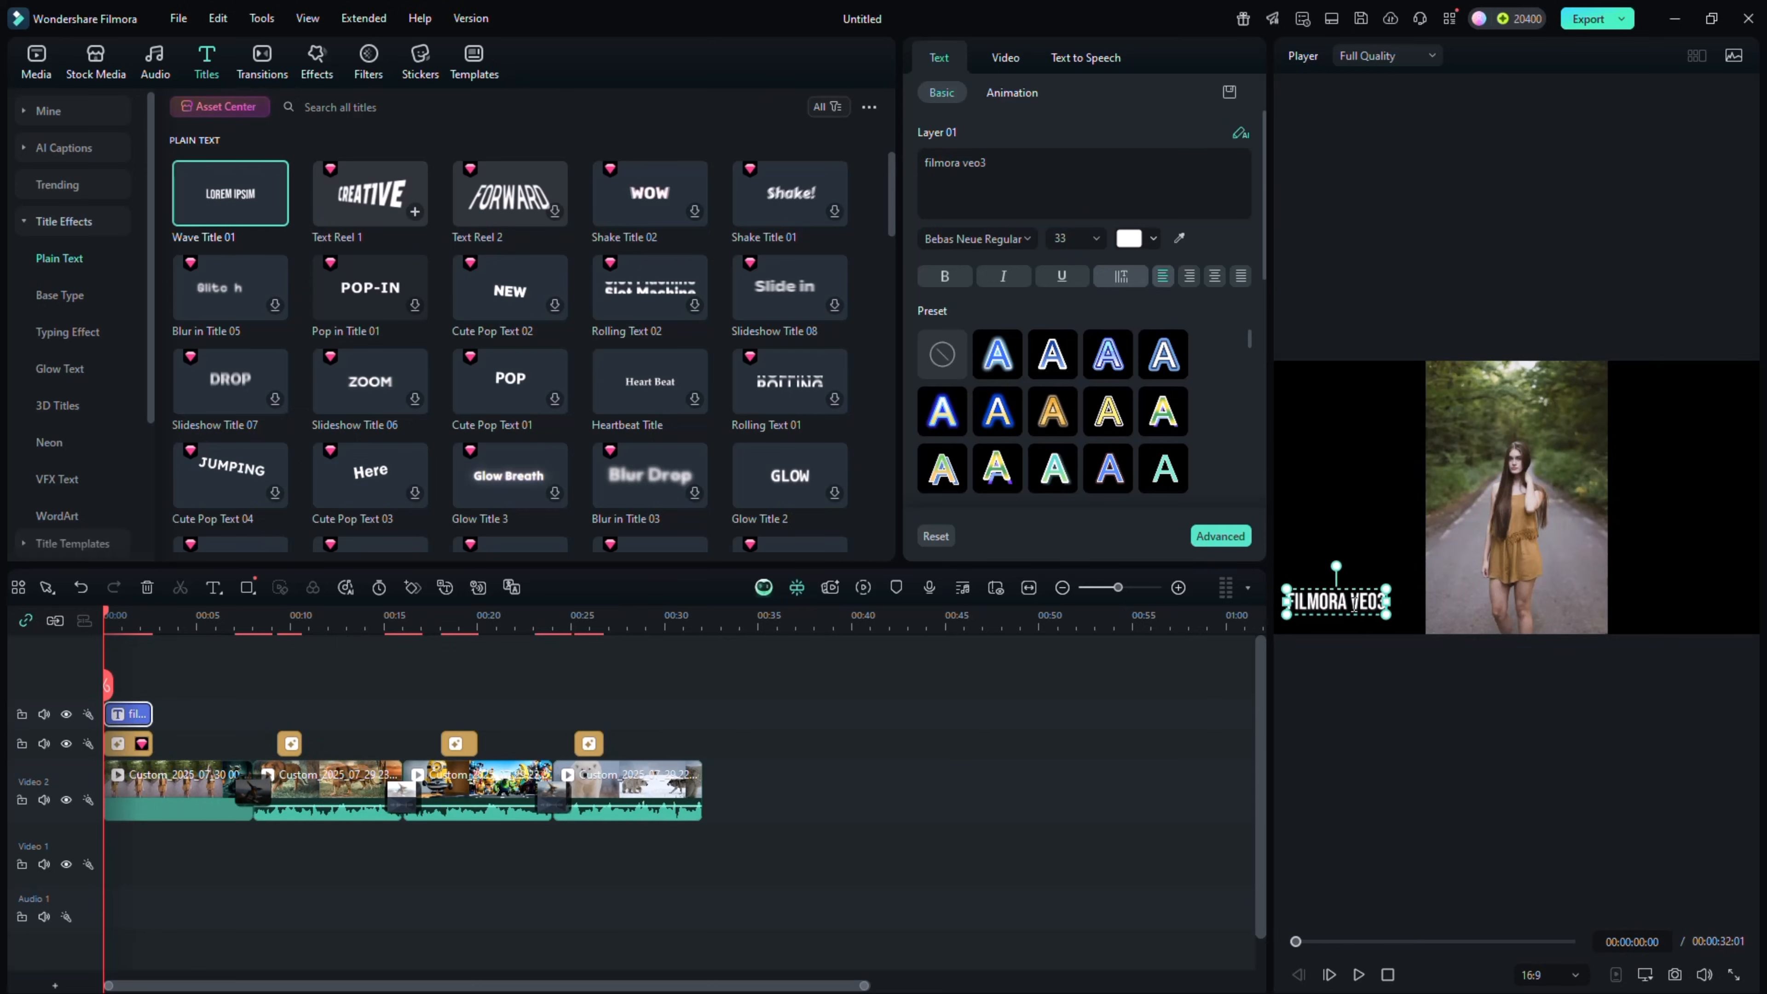
Try the AI Translation settings for captions, with English (US) as source and English (UK) as target language
left_click(713, 382)
left_click(502, 458)
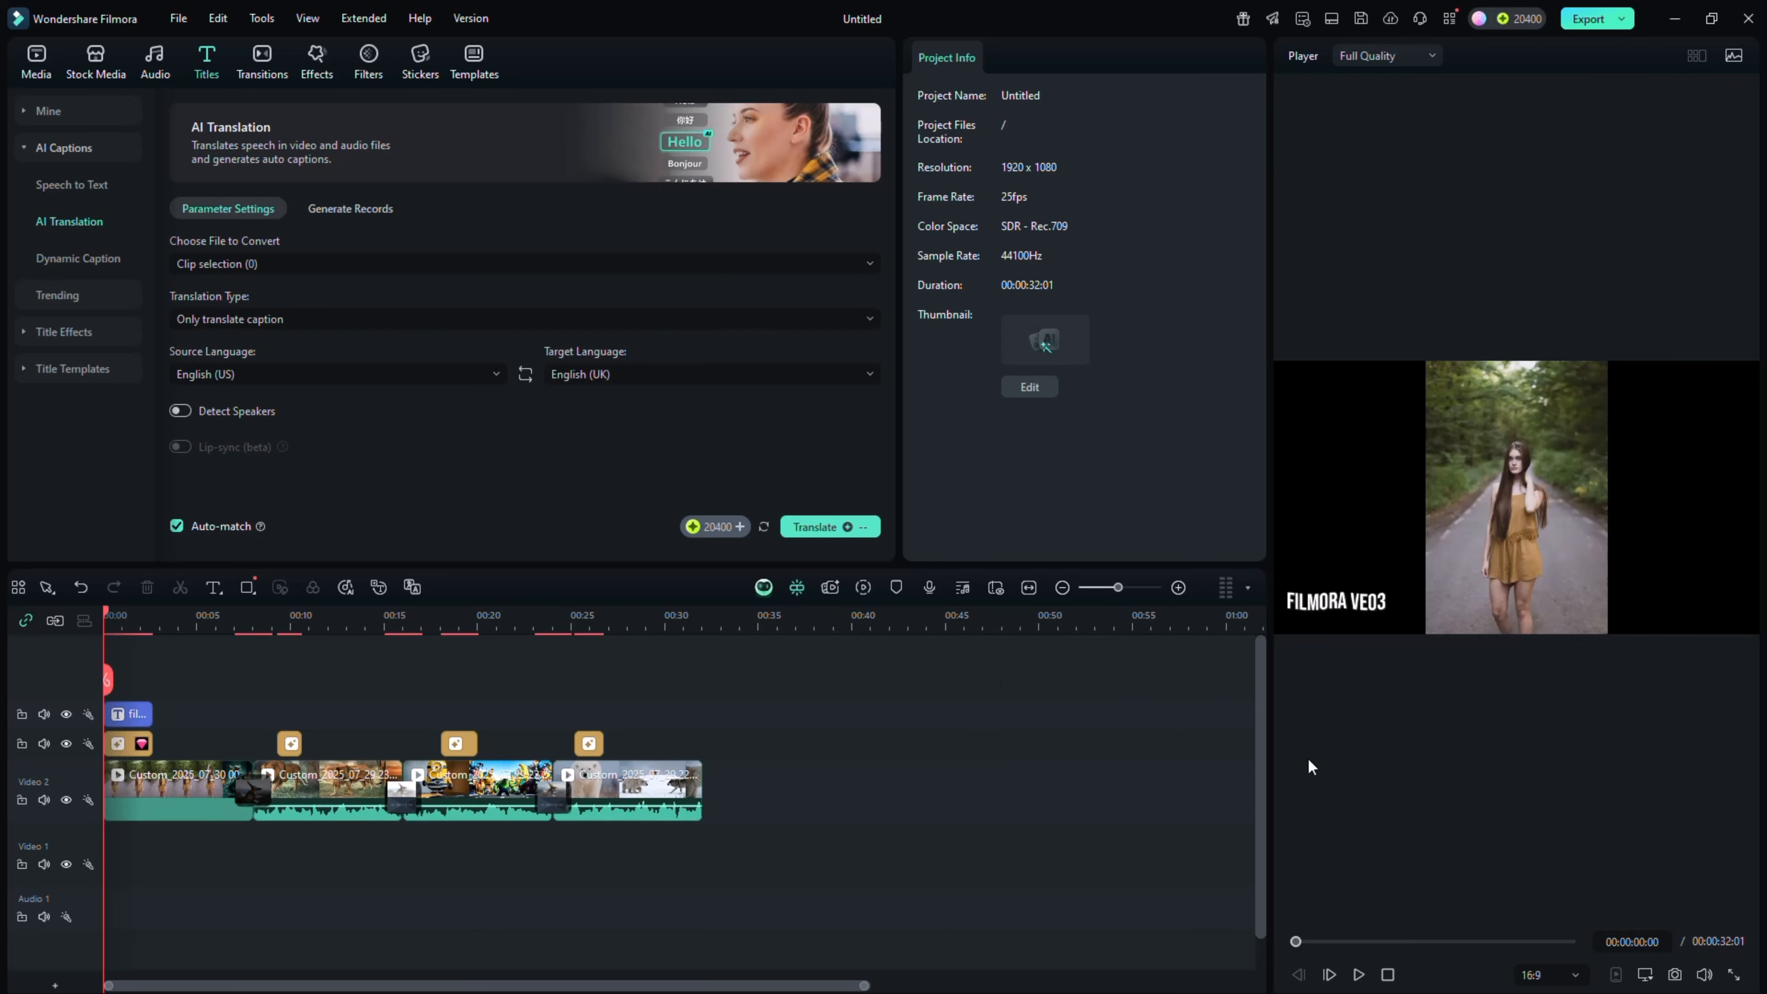
Preview the edited sequence in full screen and return the playhead to the start of the timeline
left_click(1733, 971)
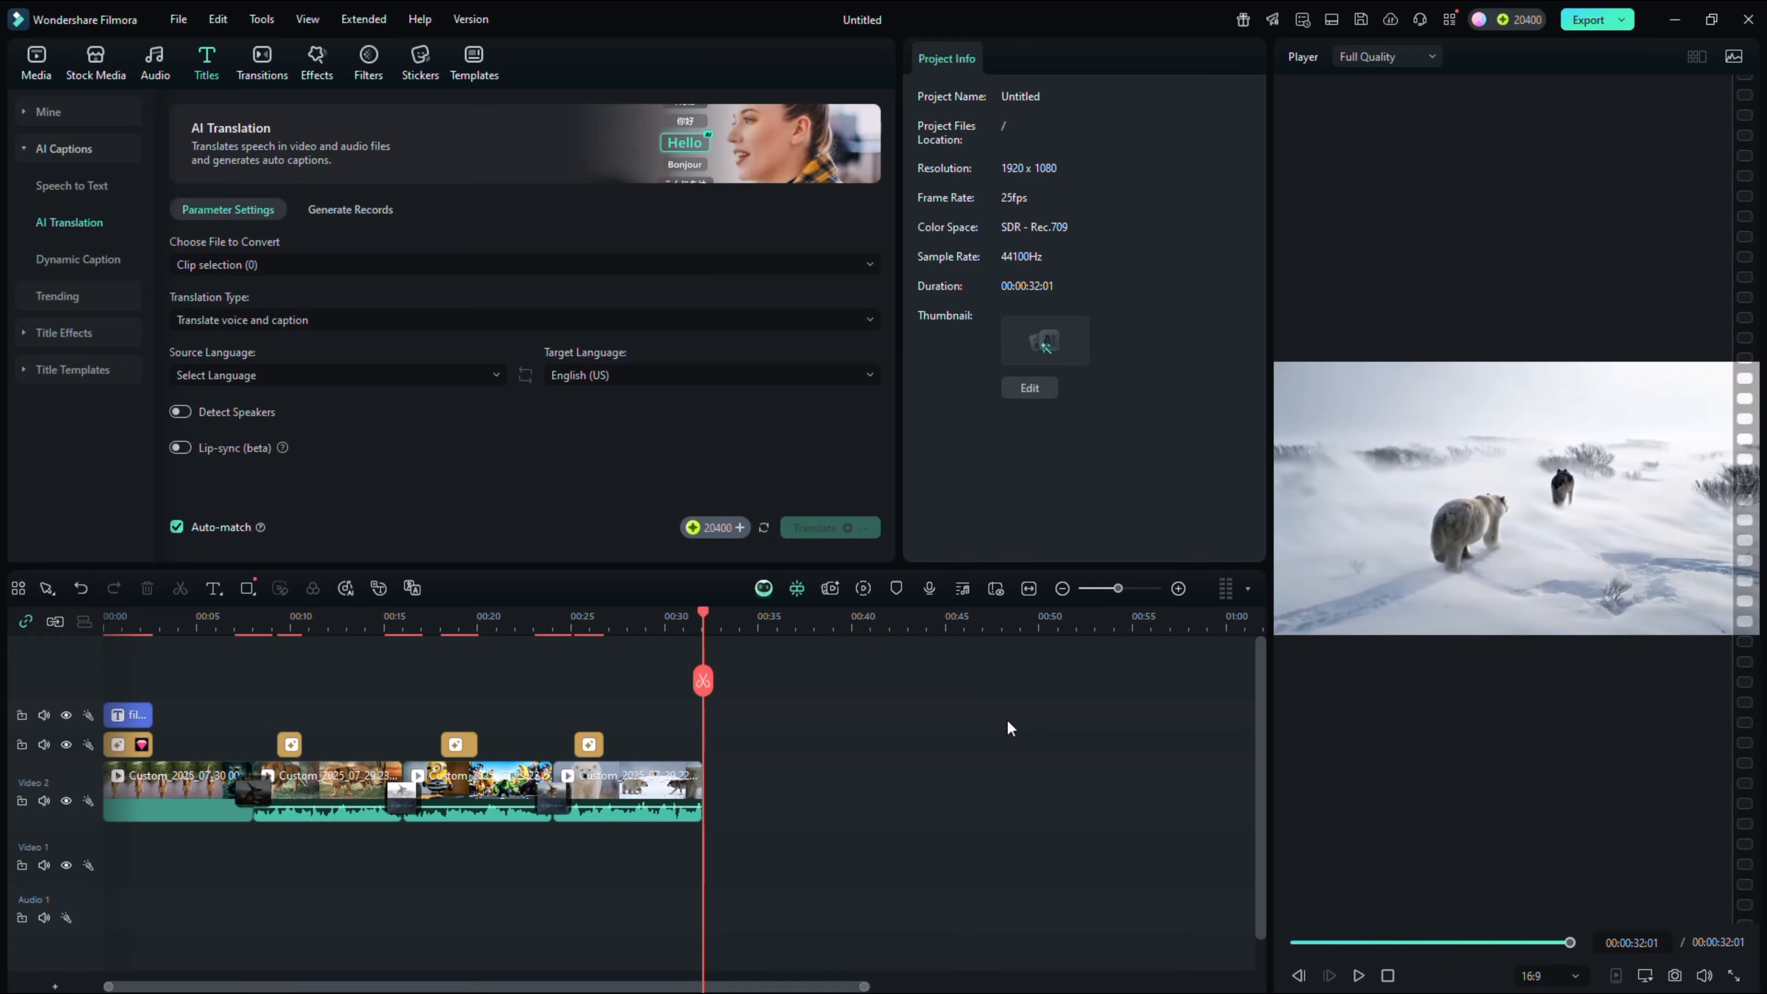
left_click_drag(704, 683, 106, 684)
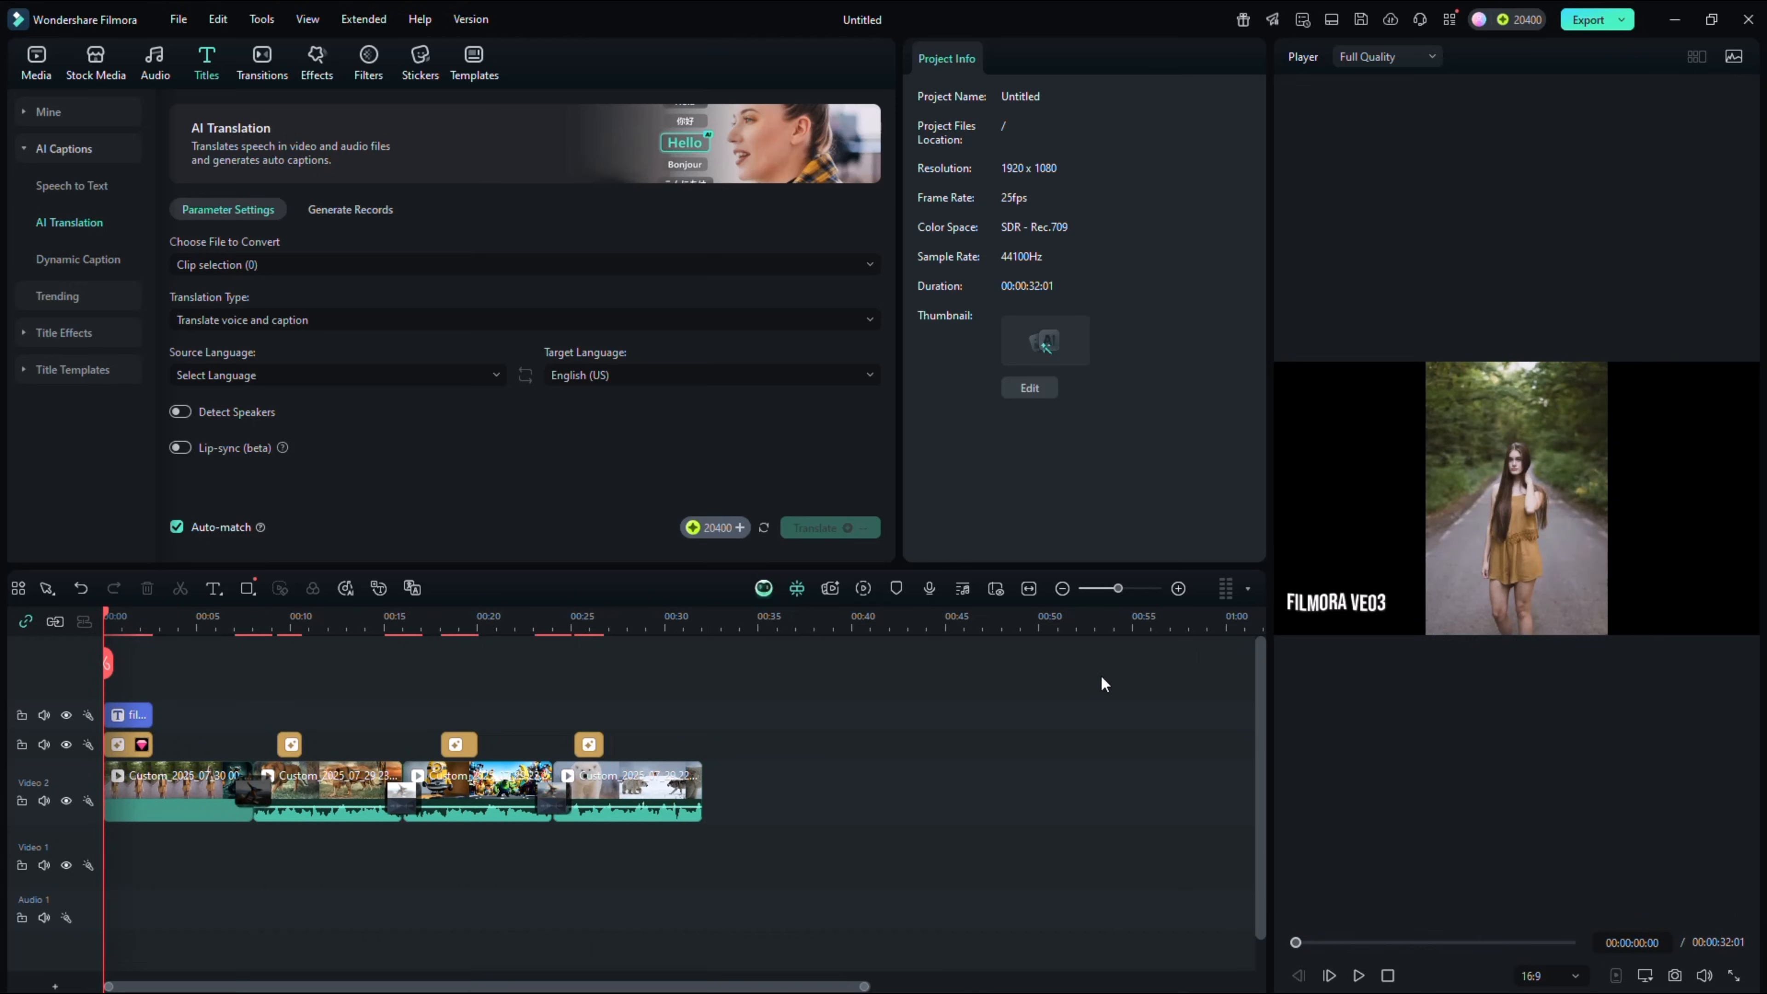
Open the export settings, look through the available formats while keeping MP4, and set the resolution to 3840*2160
left_click(1623, 23)
left_click(1622, 48)
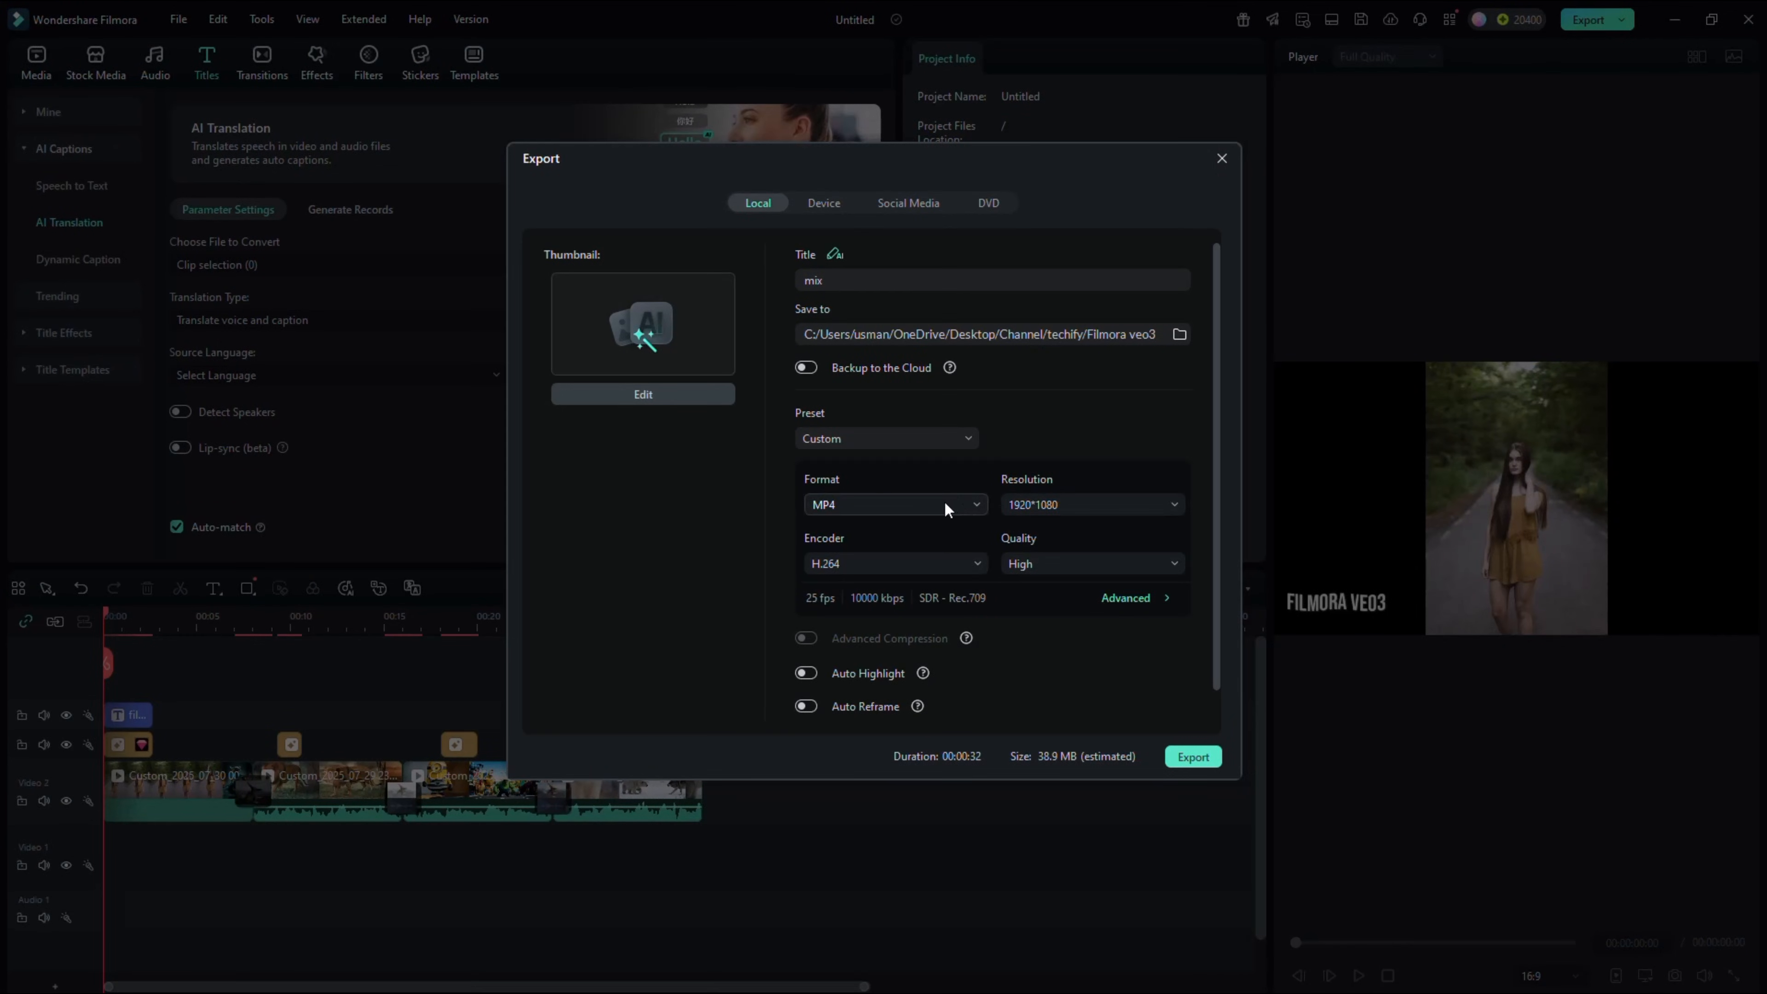
left_click(944, 503)
scroll(897, 633, "down", 2)
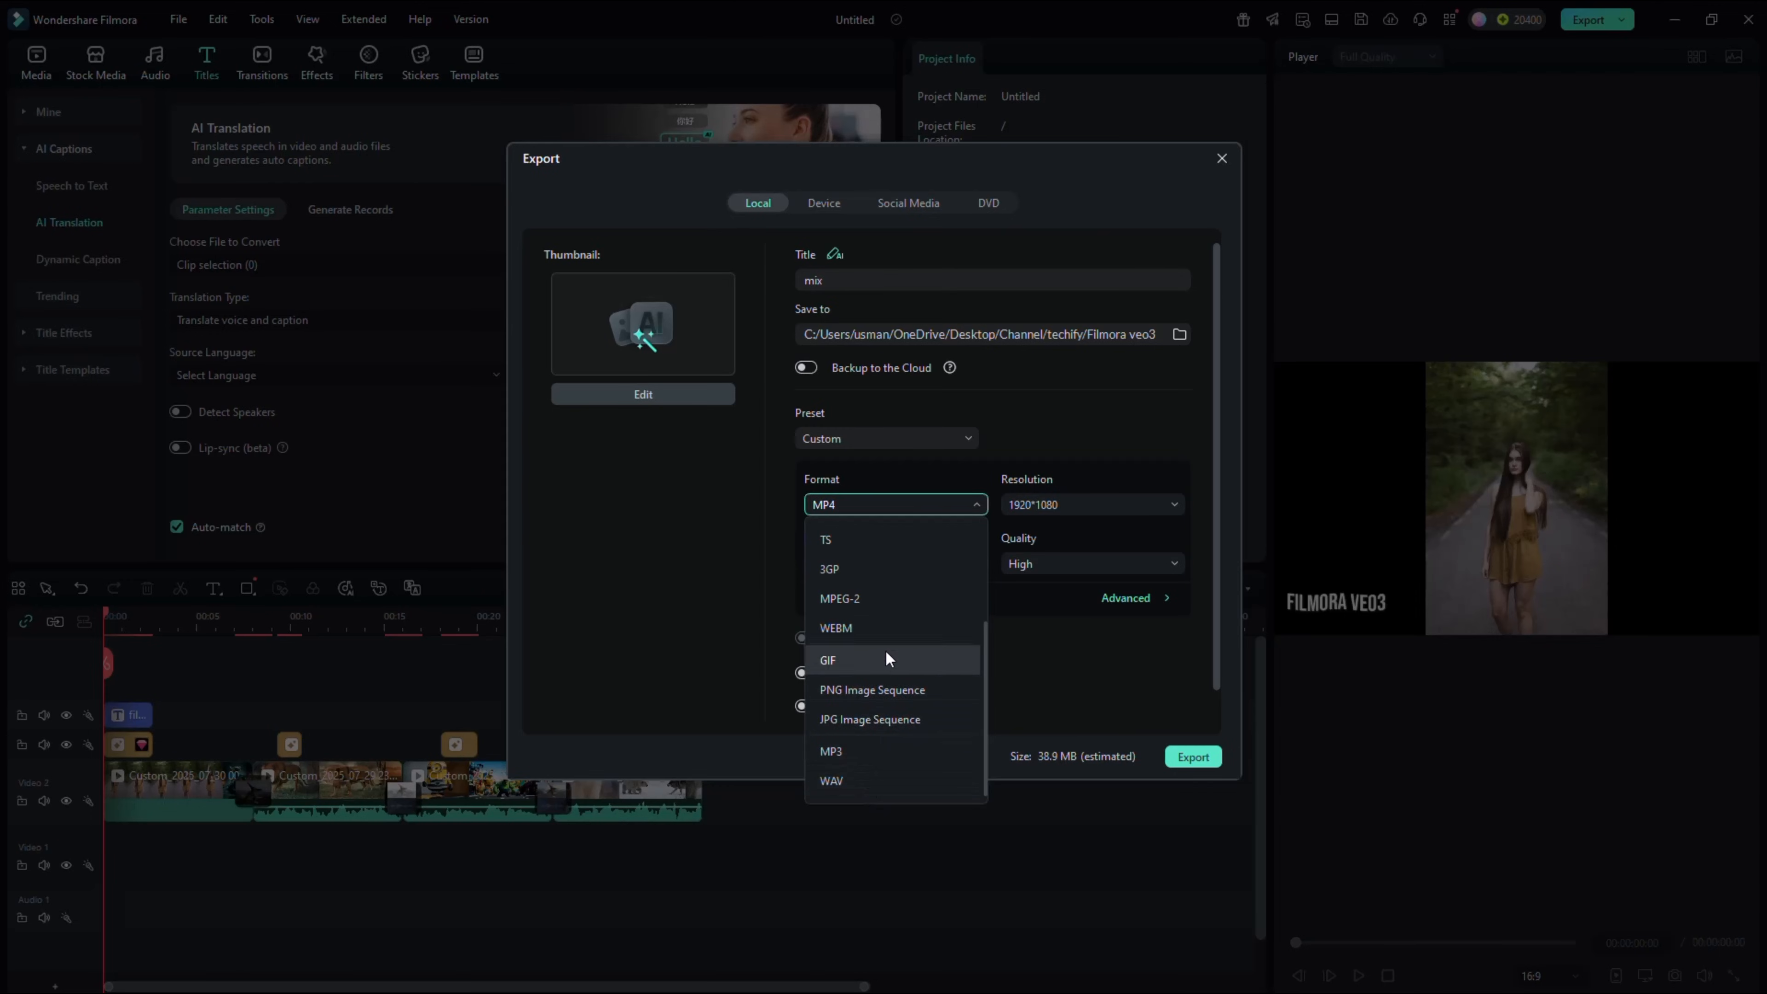
scroll(886, 627, "up", 4)
left_click(729, 554)
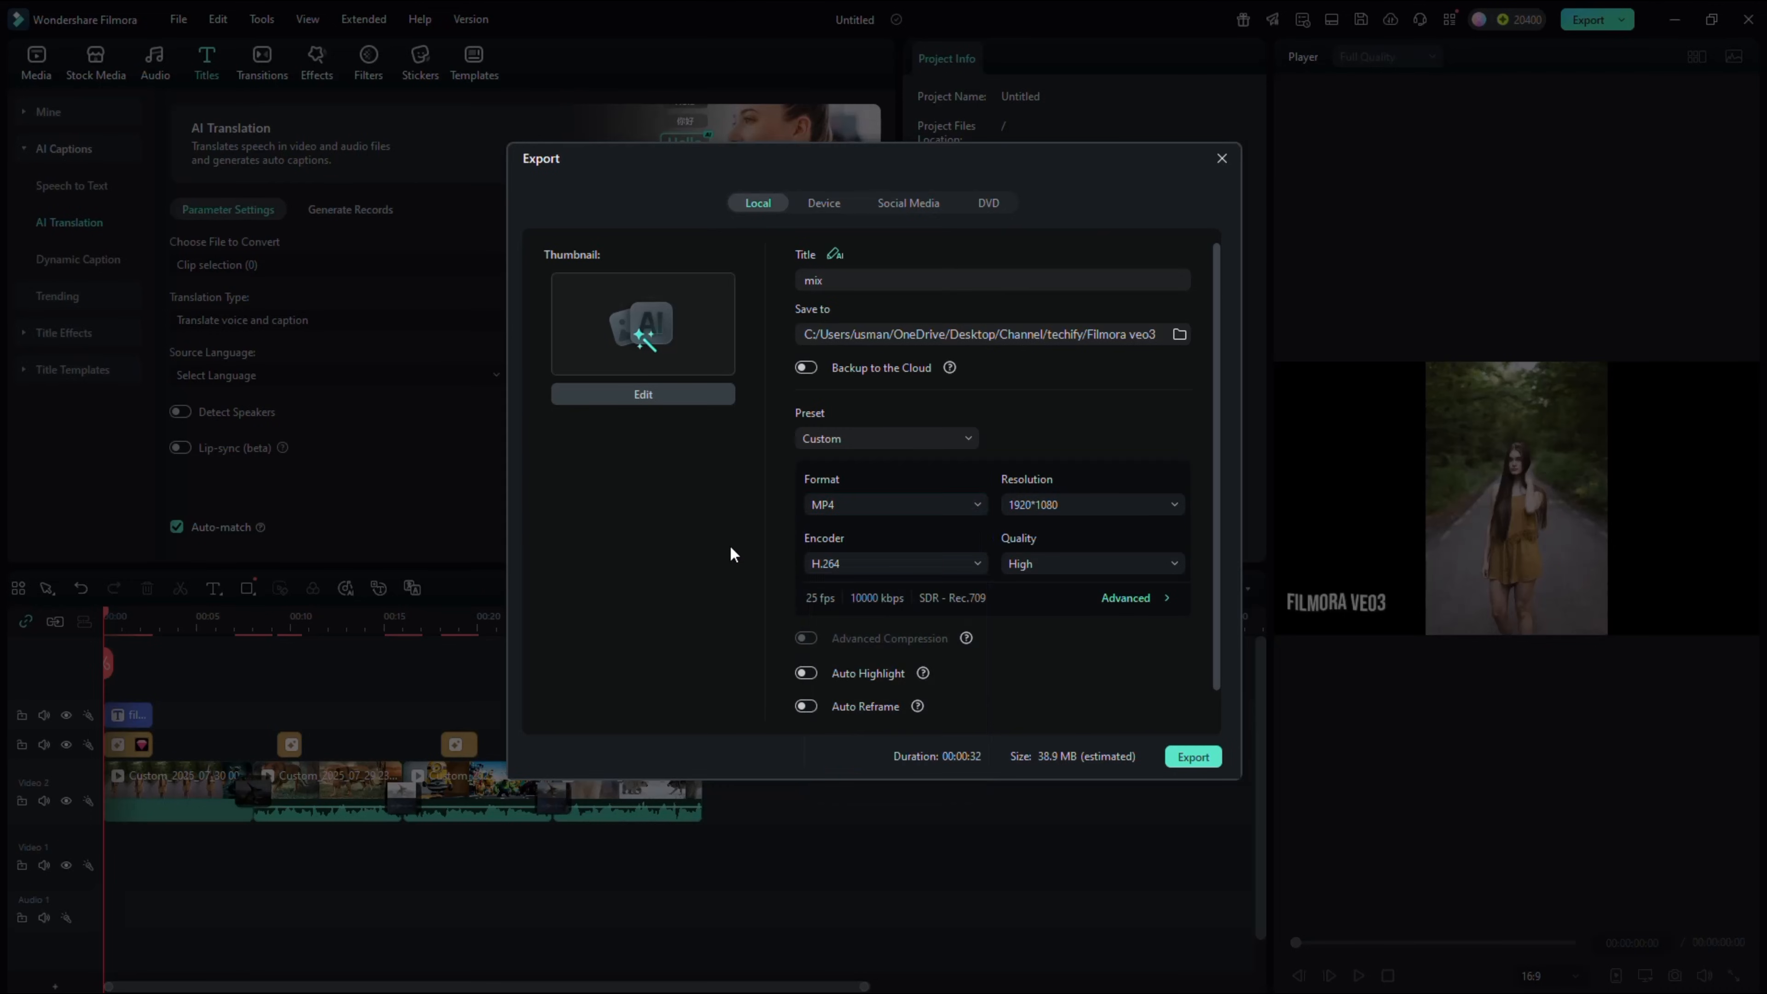
left_click(1077, 503)
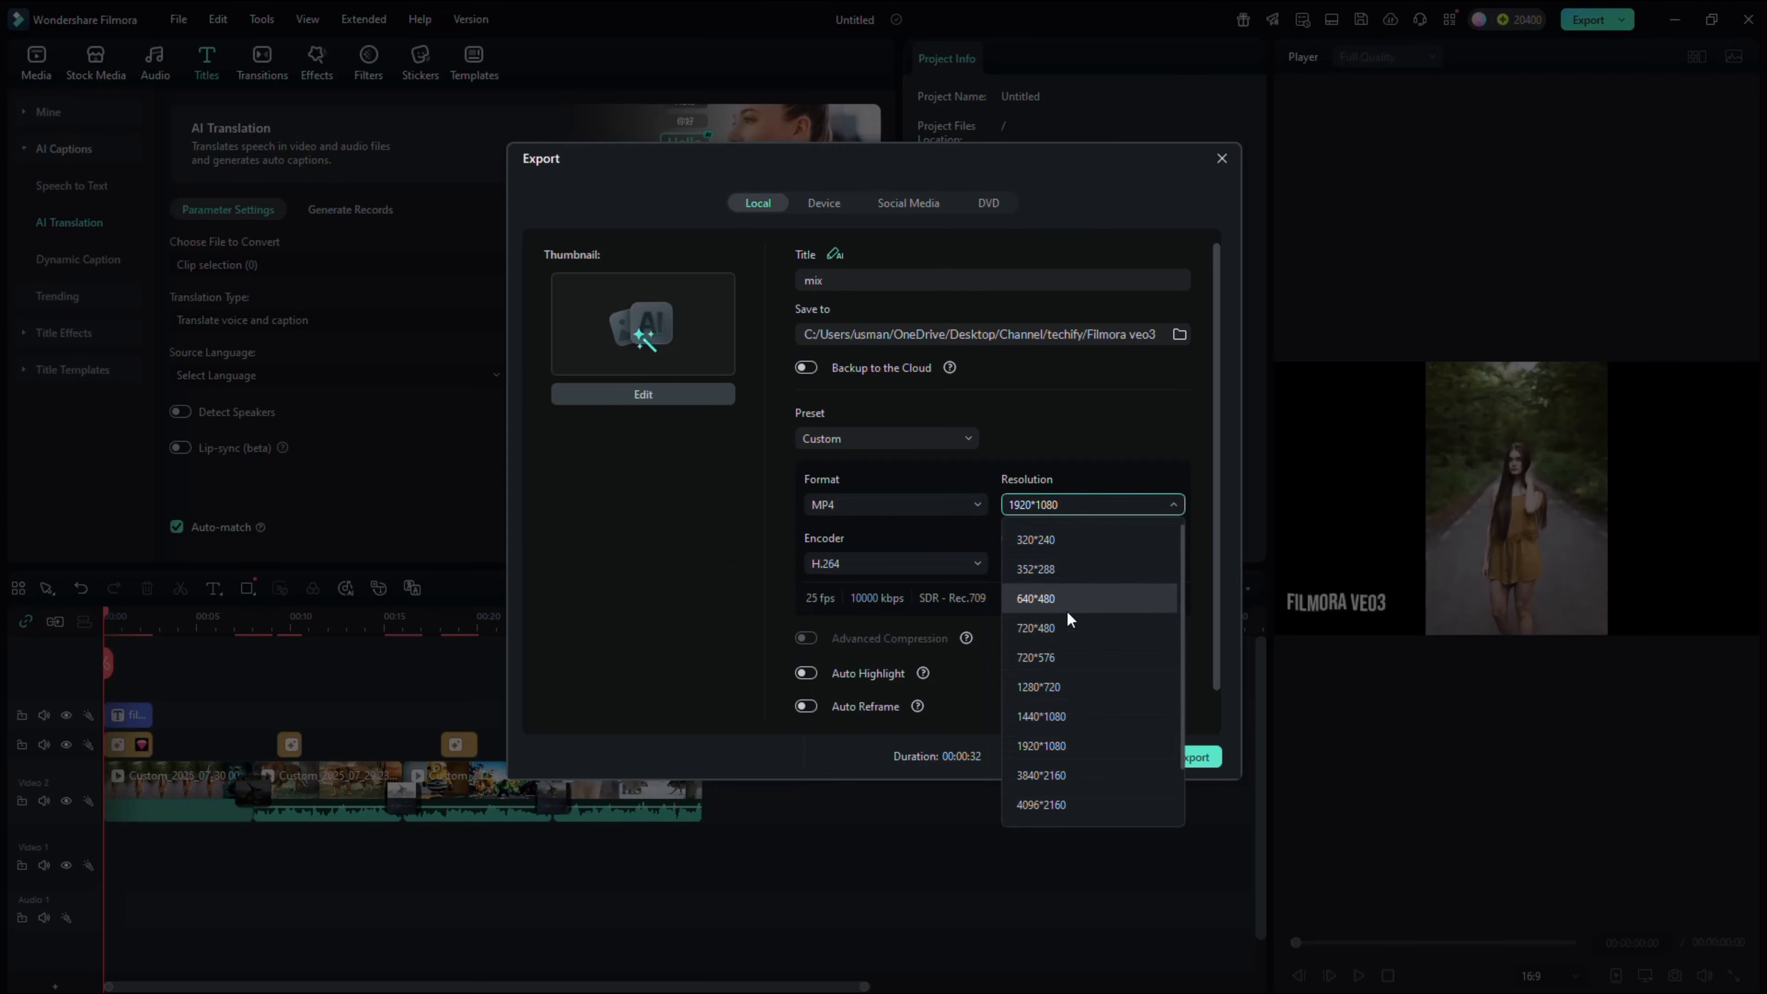
left_click(1077, 775)
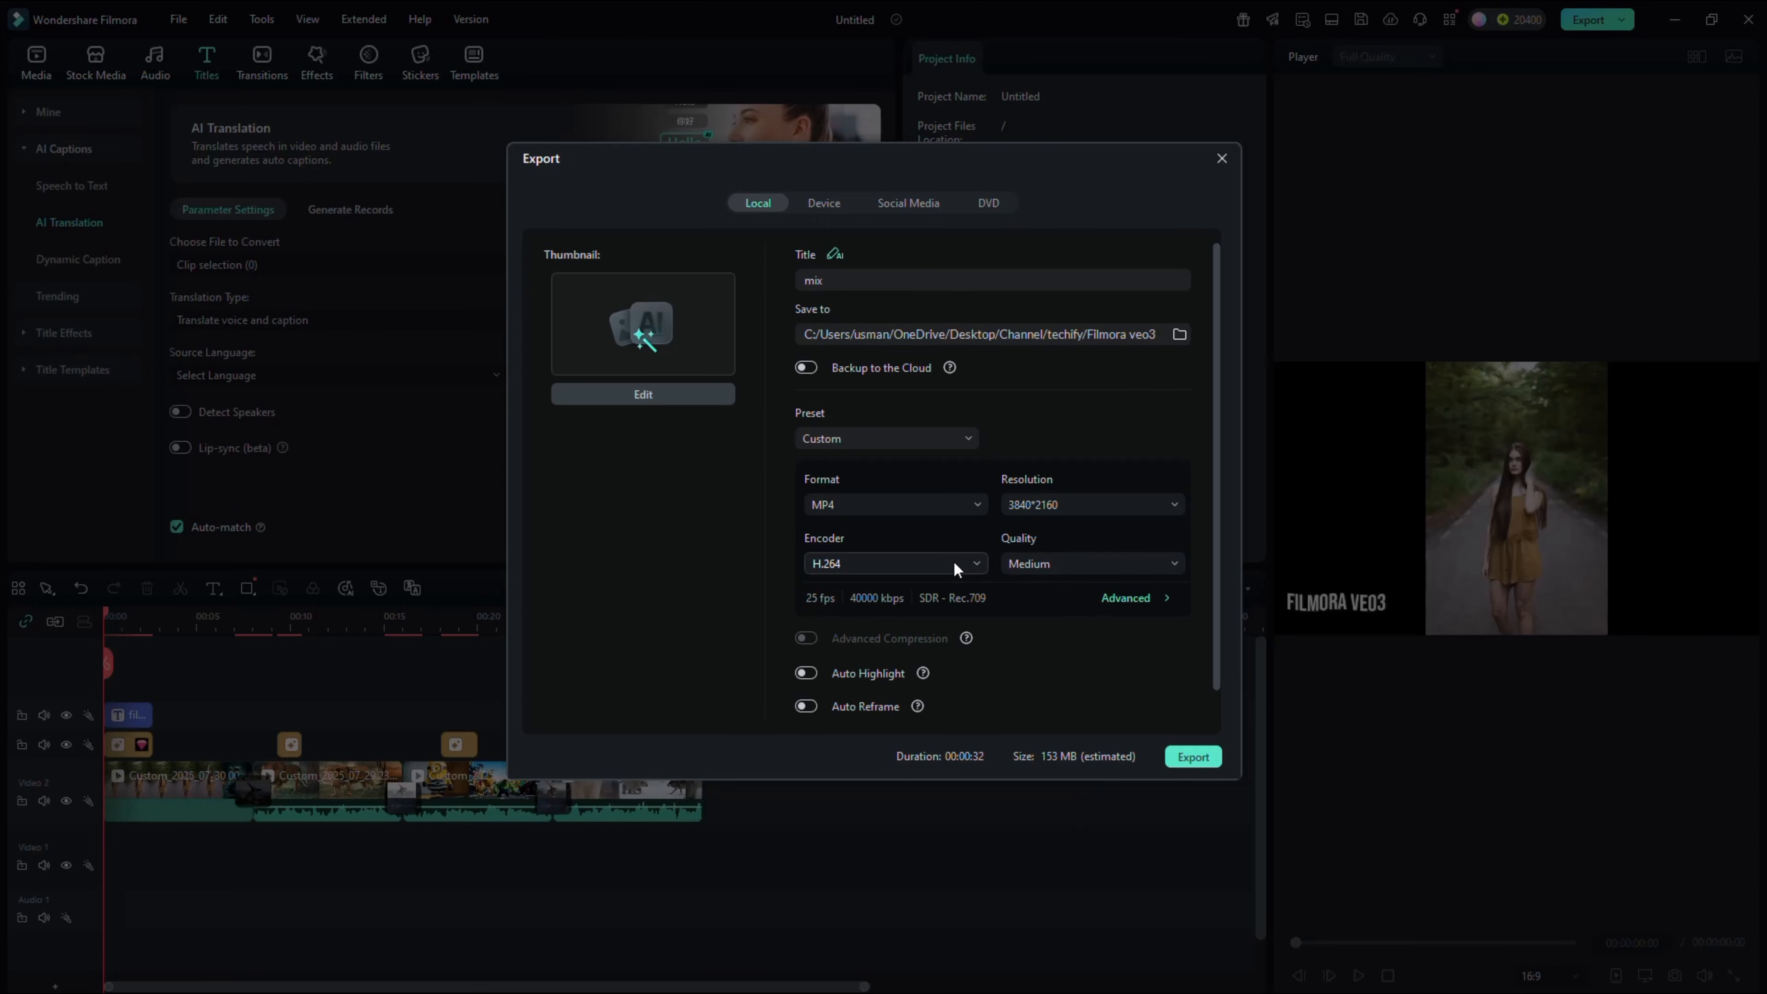
Review the export's title and its save folder
left_click(927, 280)
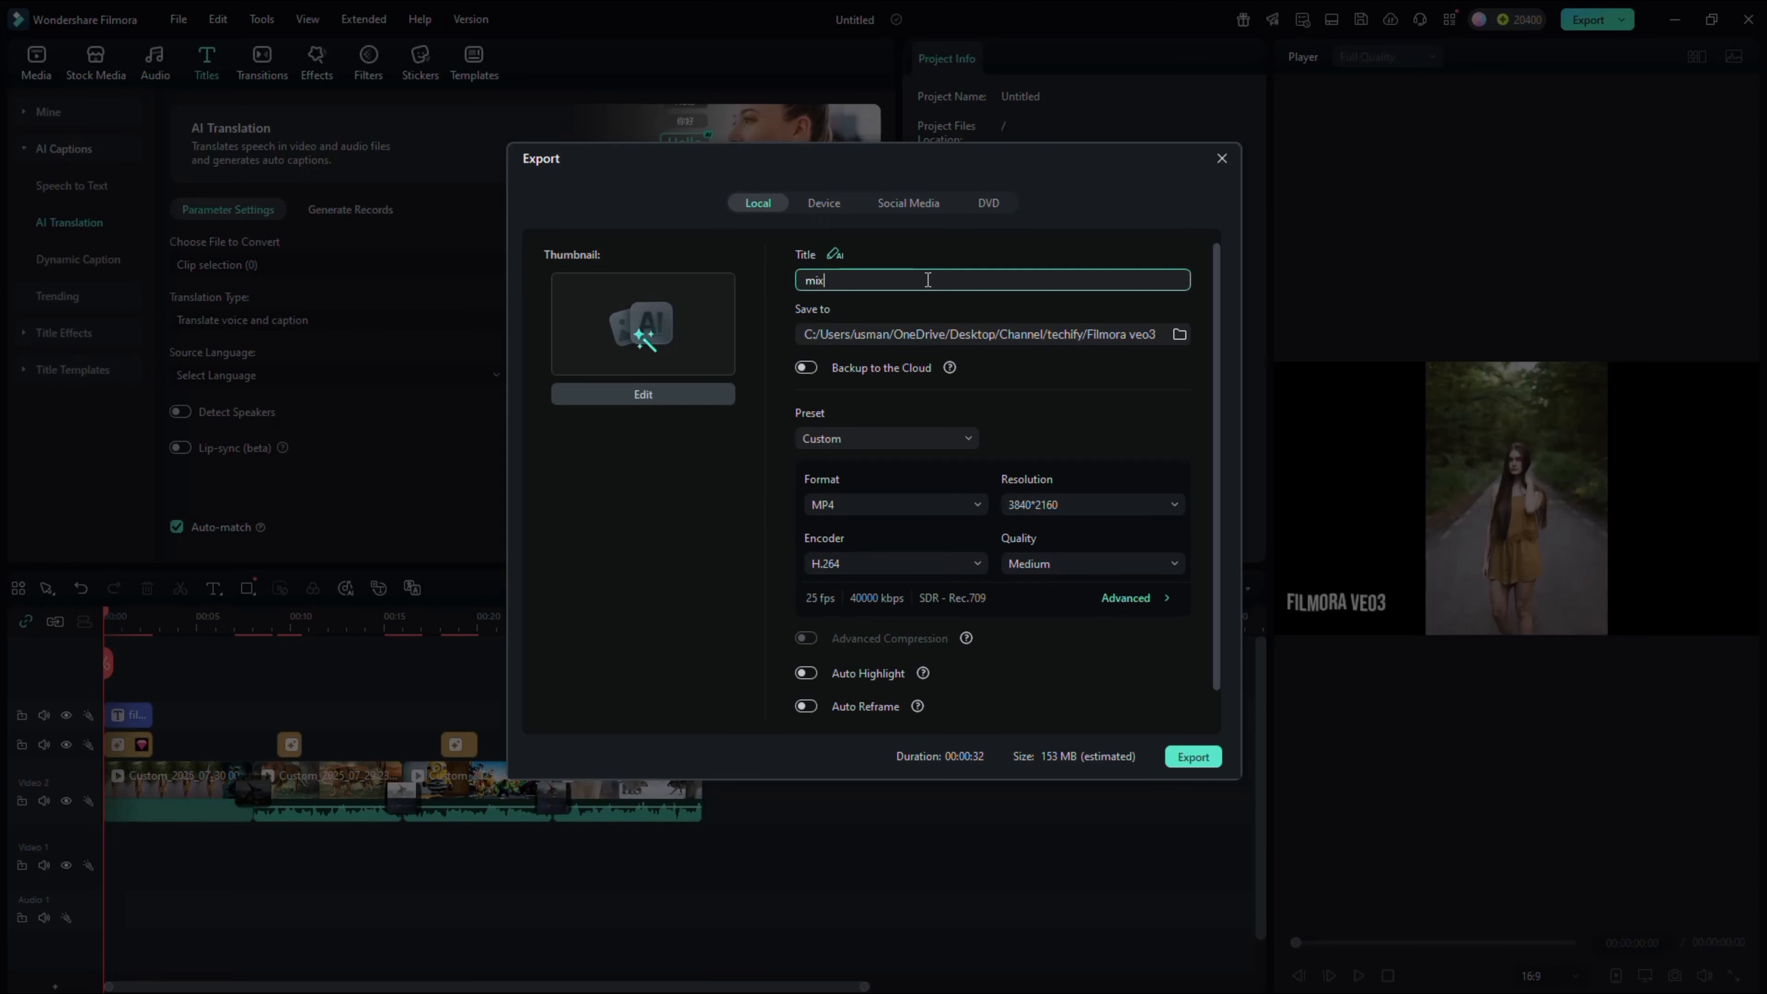
left_click(1180, 334)
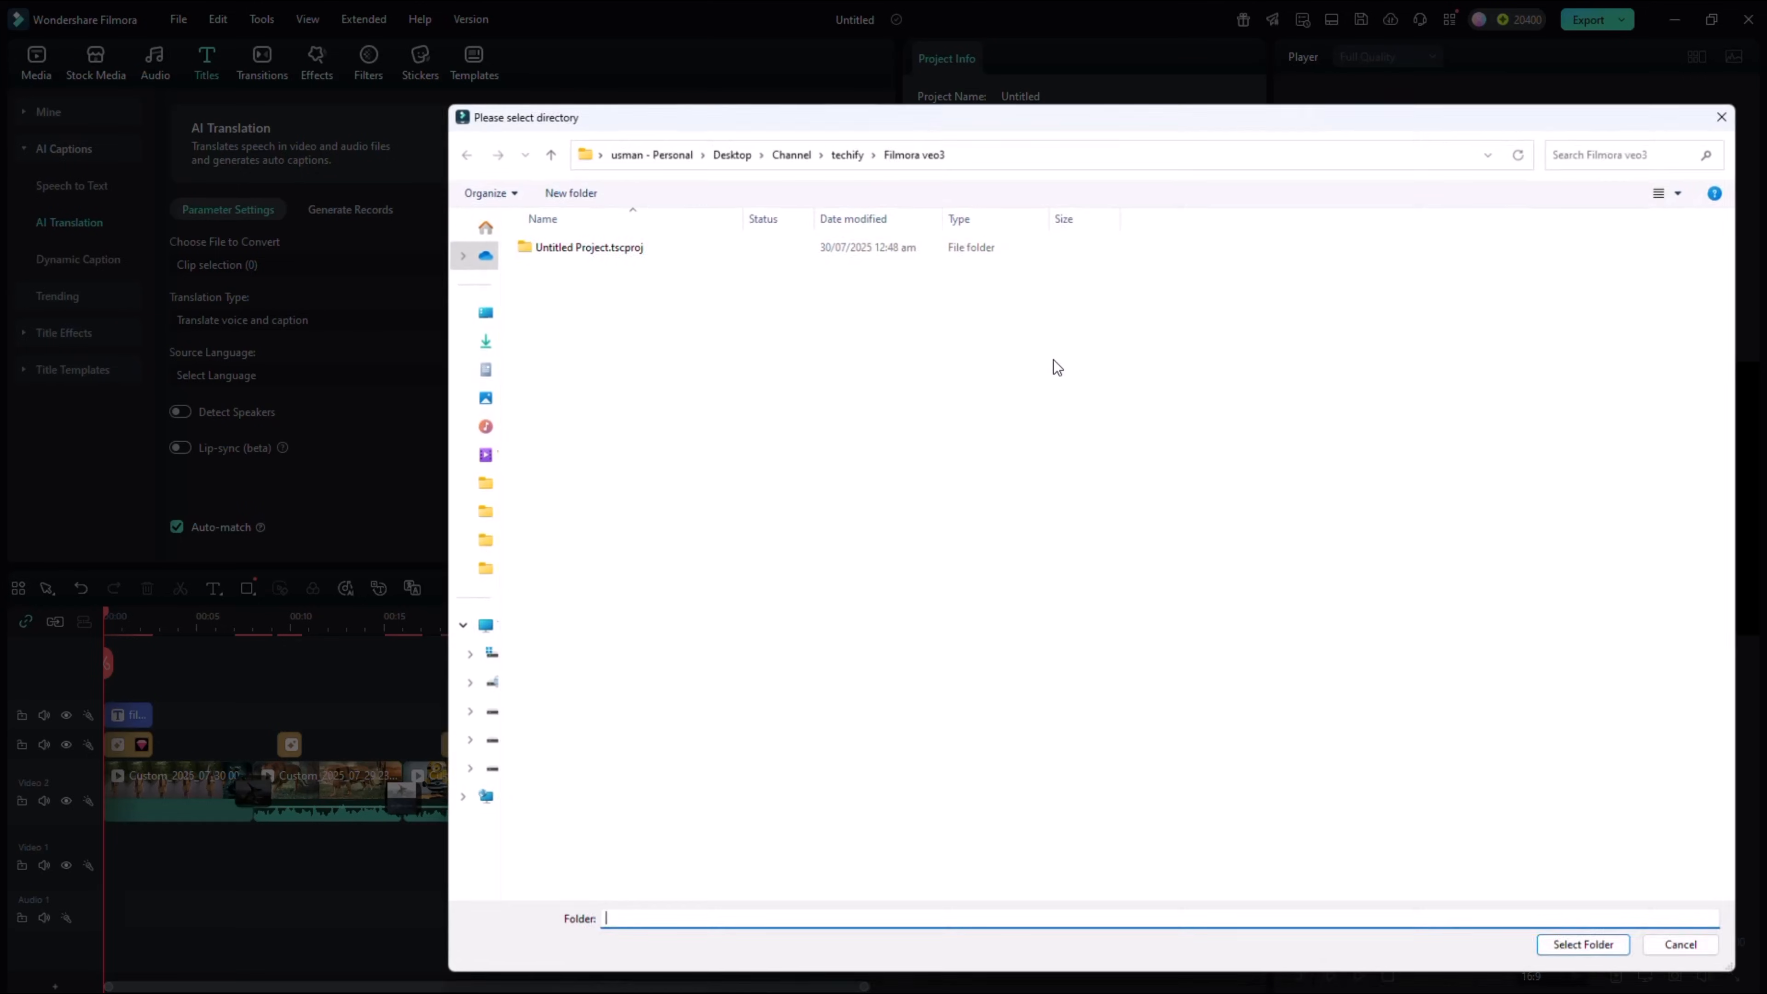
left_click(1702, 960)
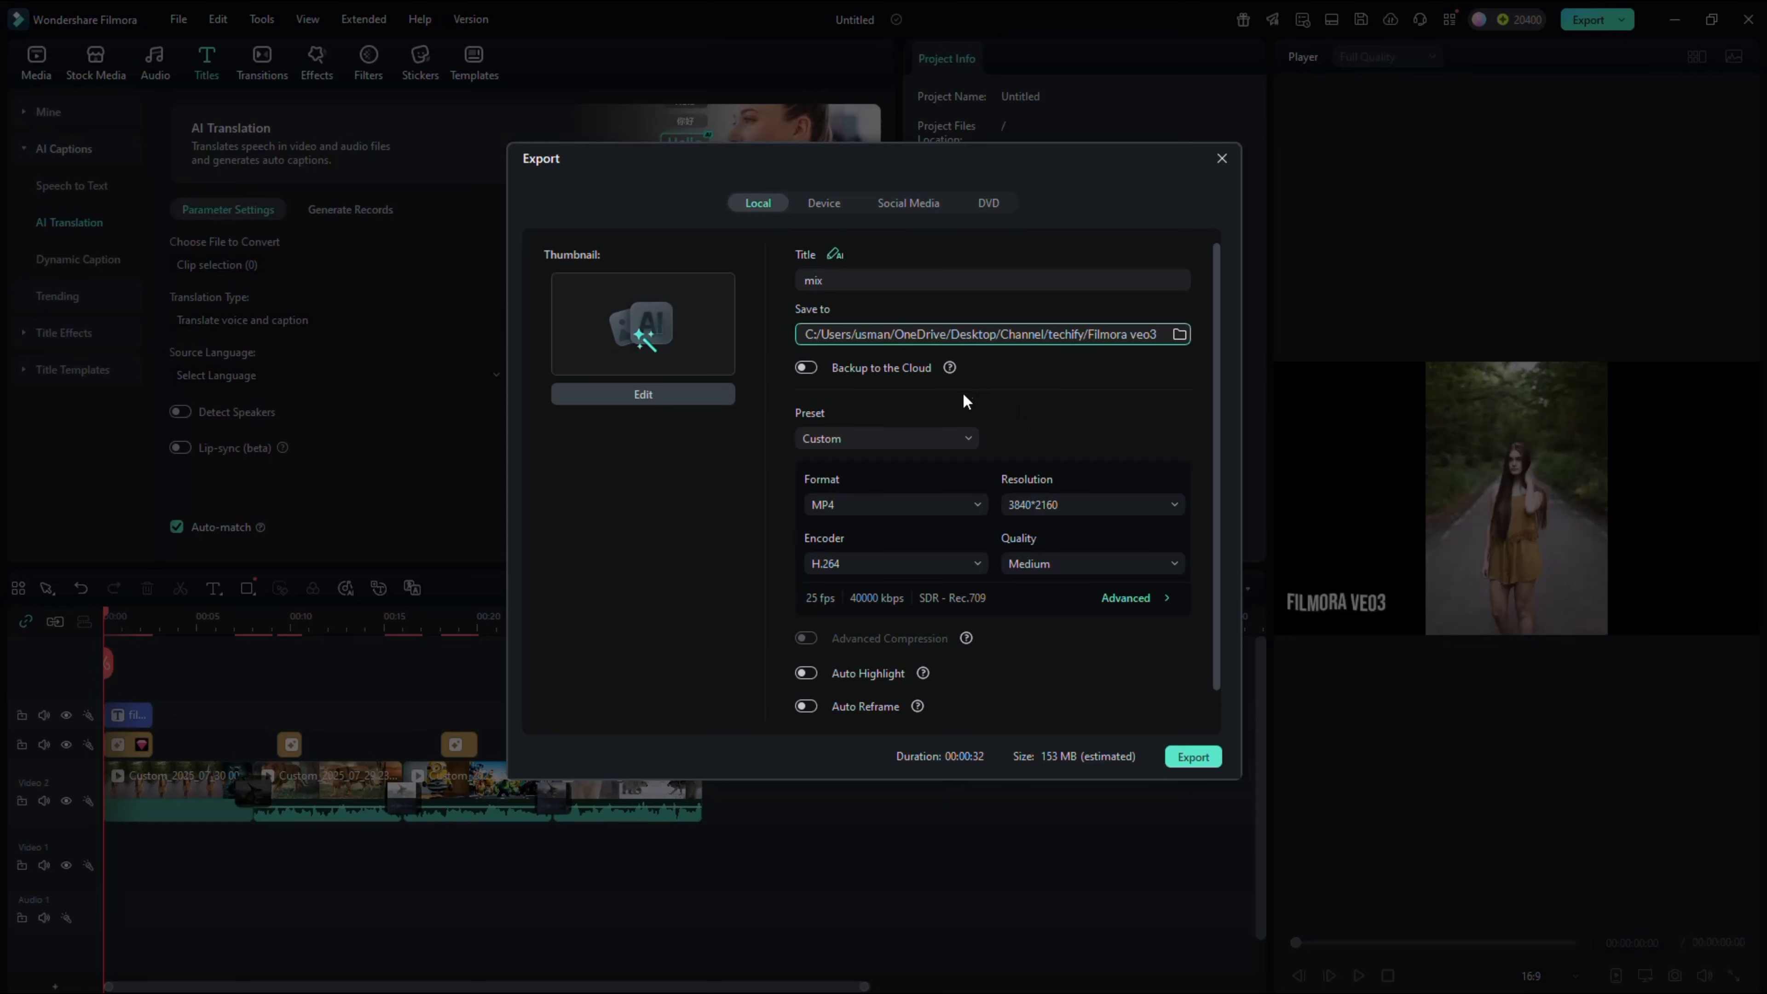
Check the Social Media and DVD export options, and export the video locally as an MP4 titled "mix"
left_click(901, 206)
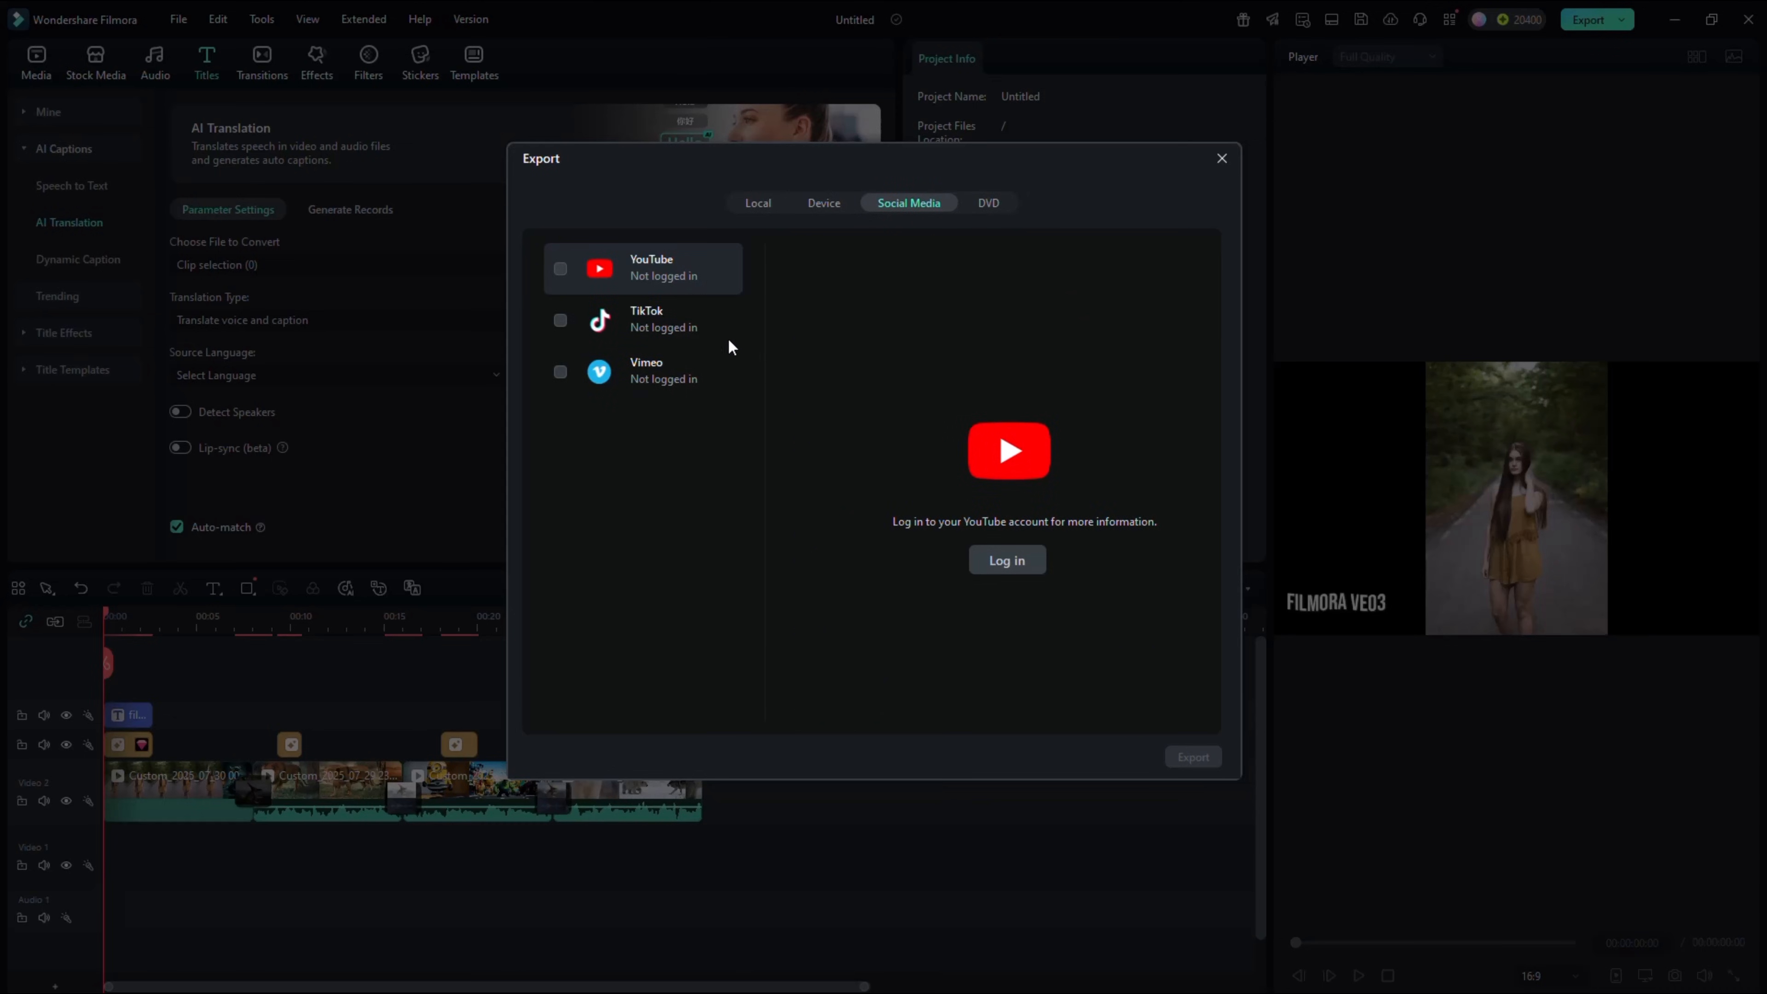
left_click(985, 204)
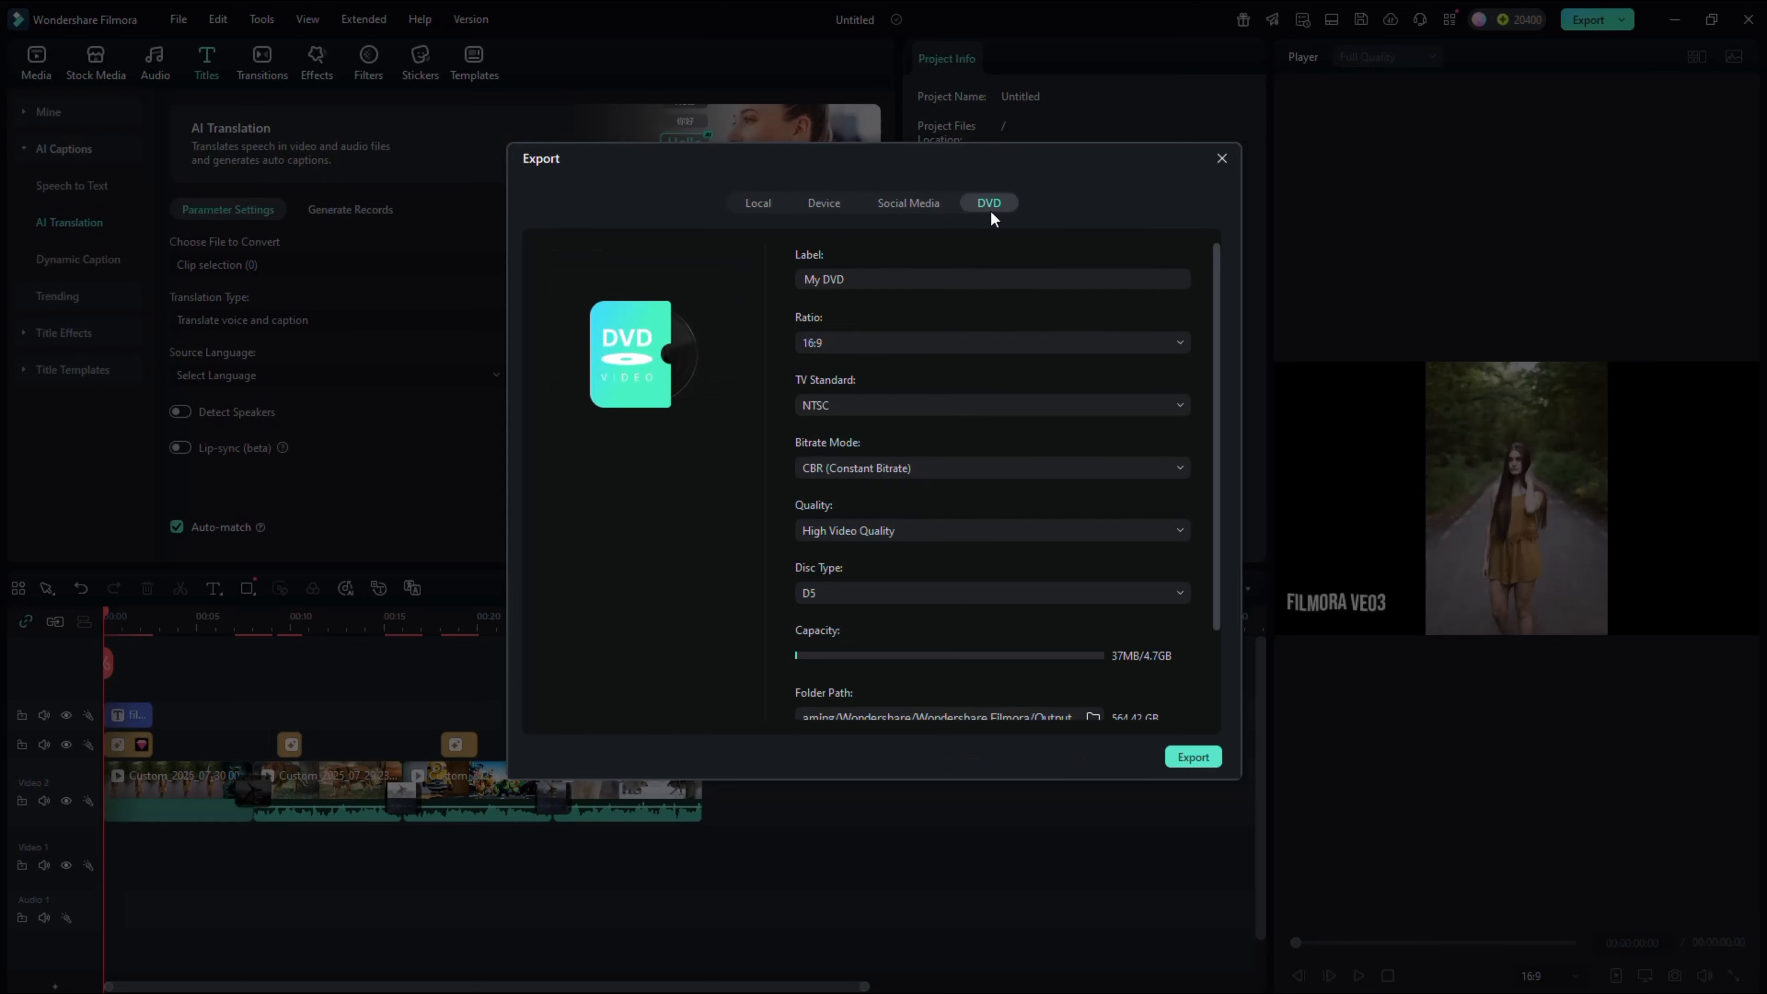
left_click(758, 203)
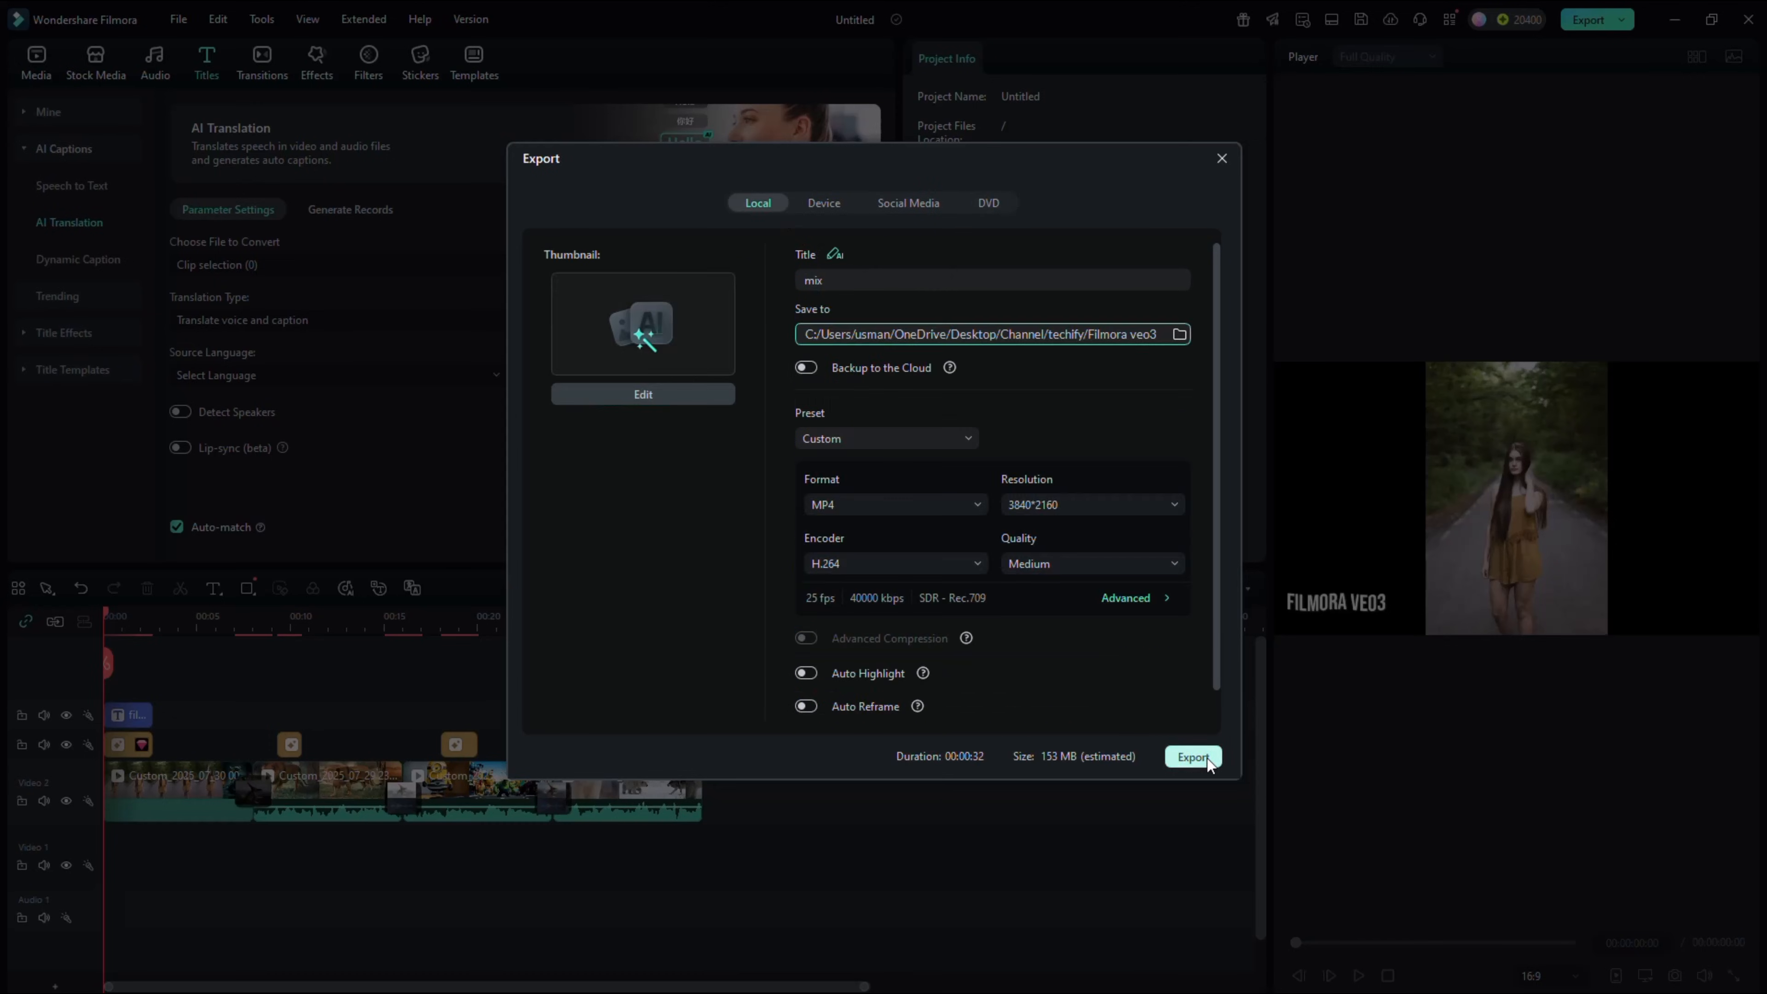
left_click(1206, 758)
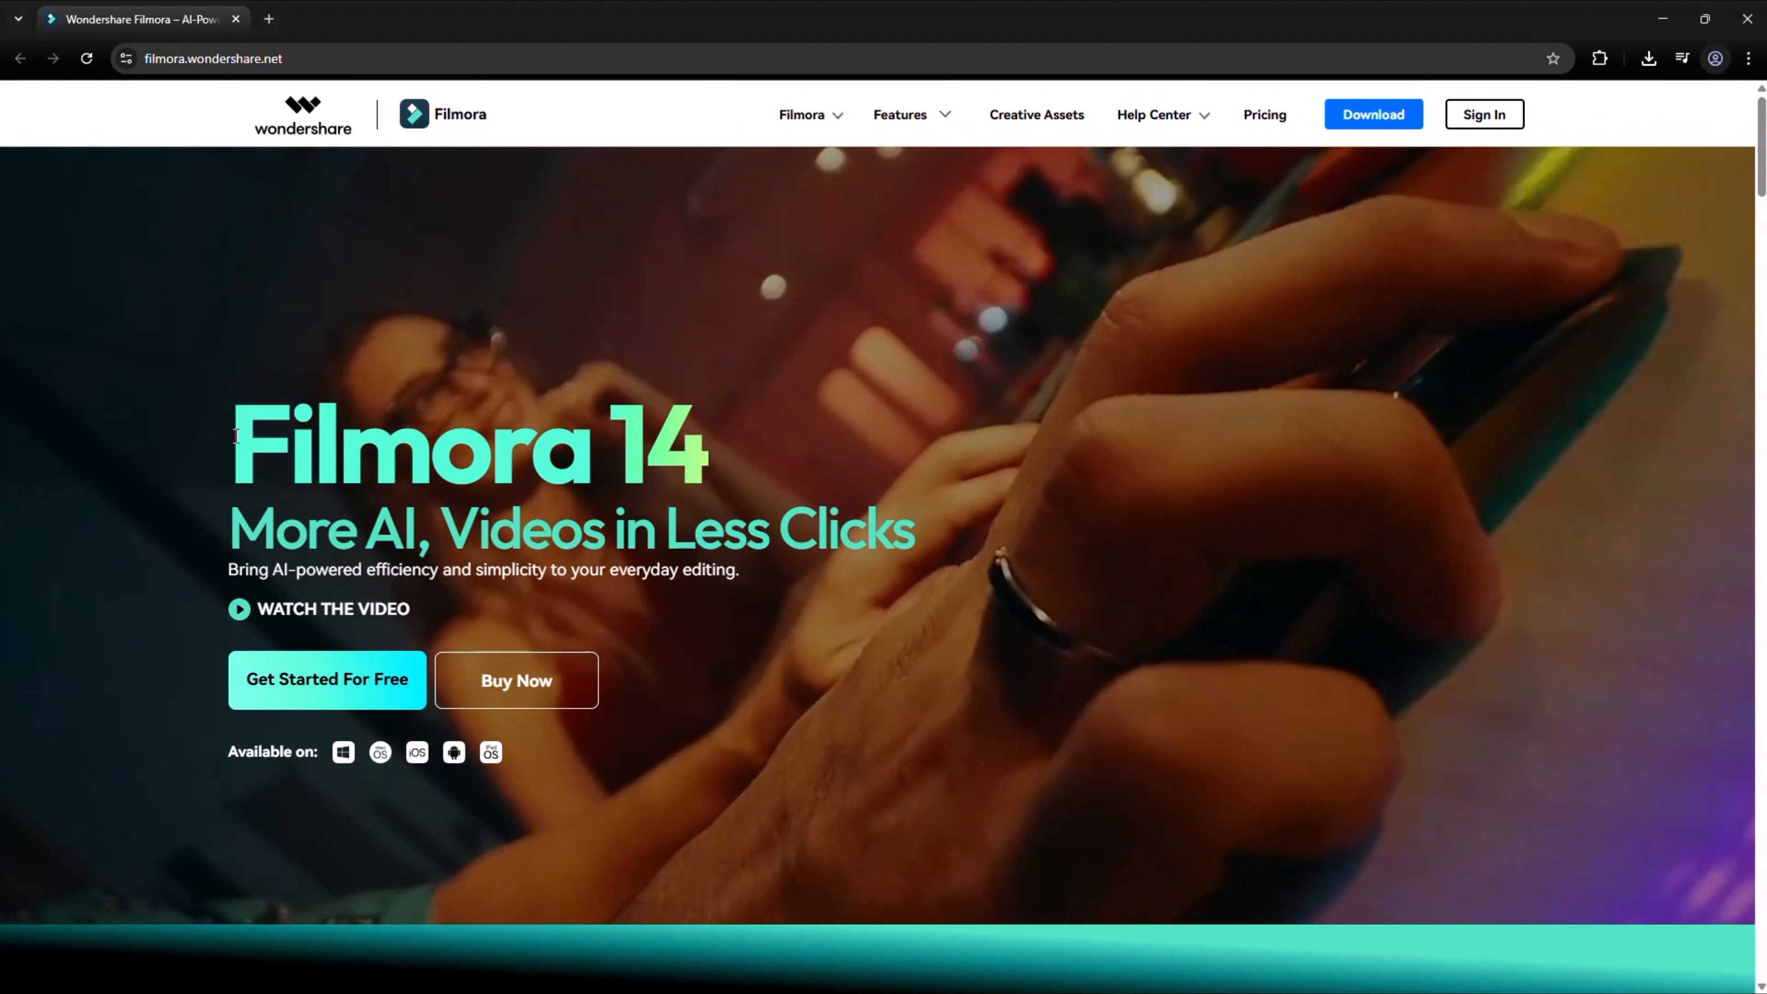
Look through the Filmora 14 website in the browser, from the main heading through the AI feature sections to the creative assets
left_click_drag(233, 445, 759, 448)
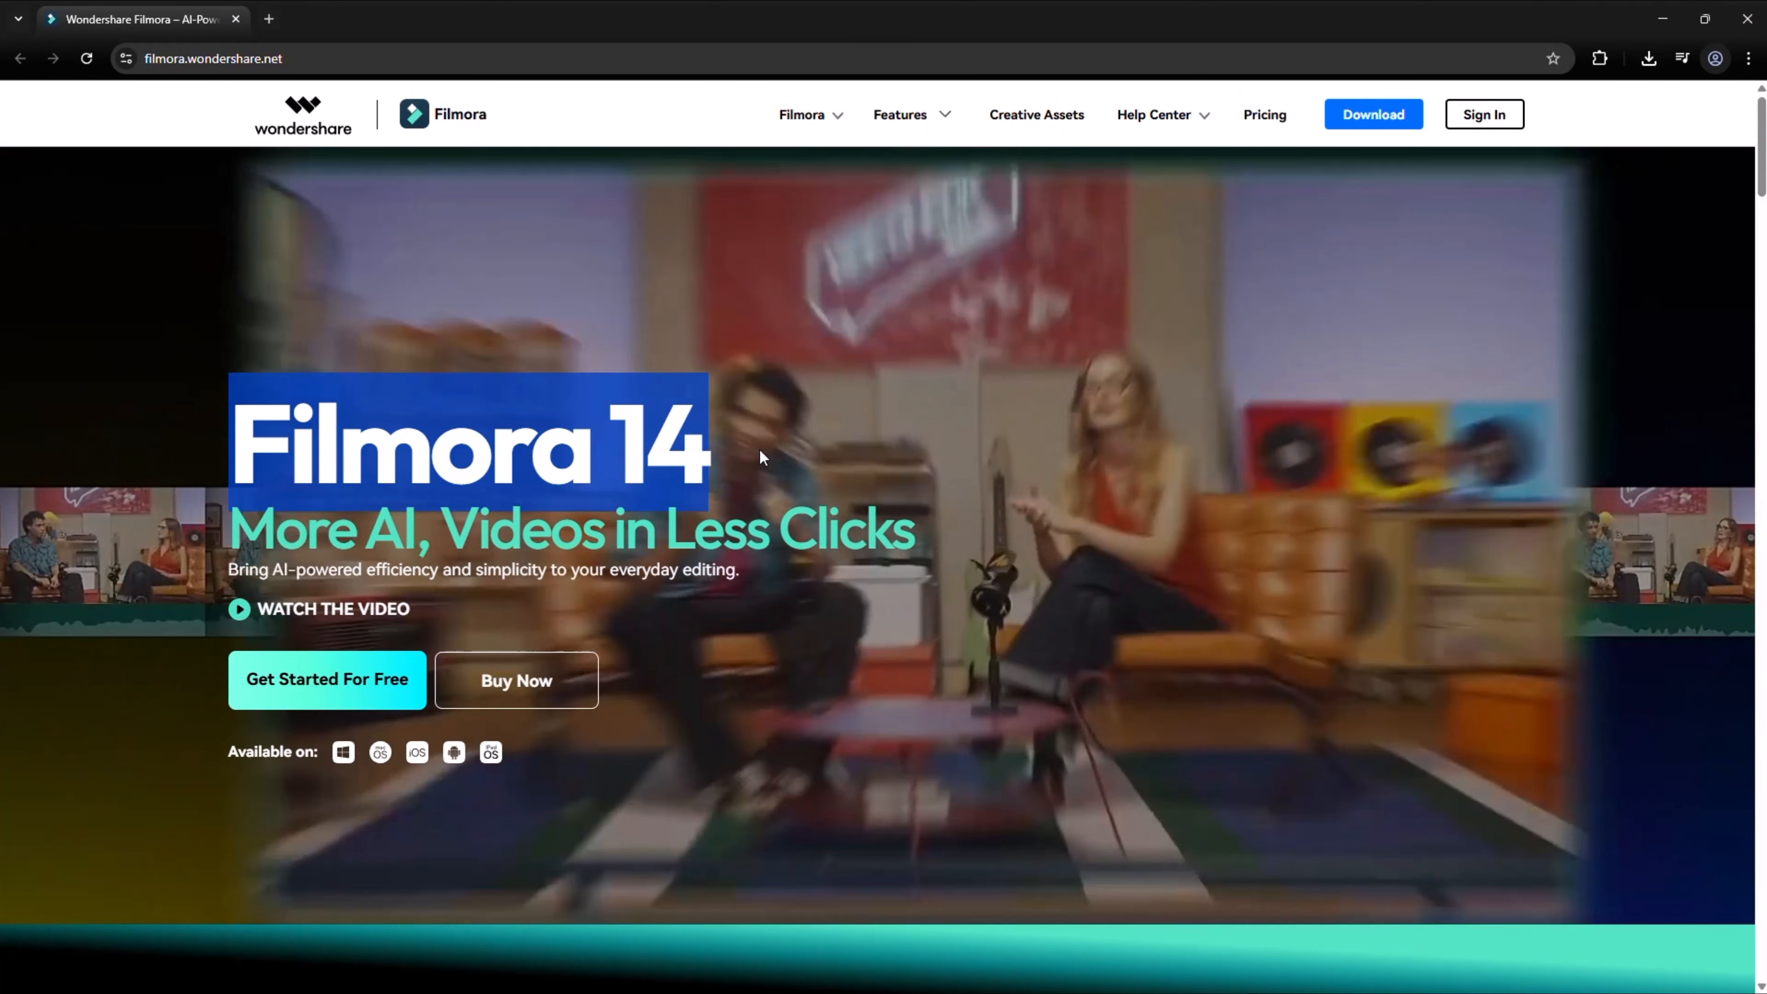
left_click(759, 448)
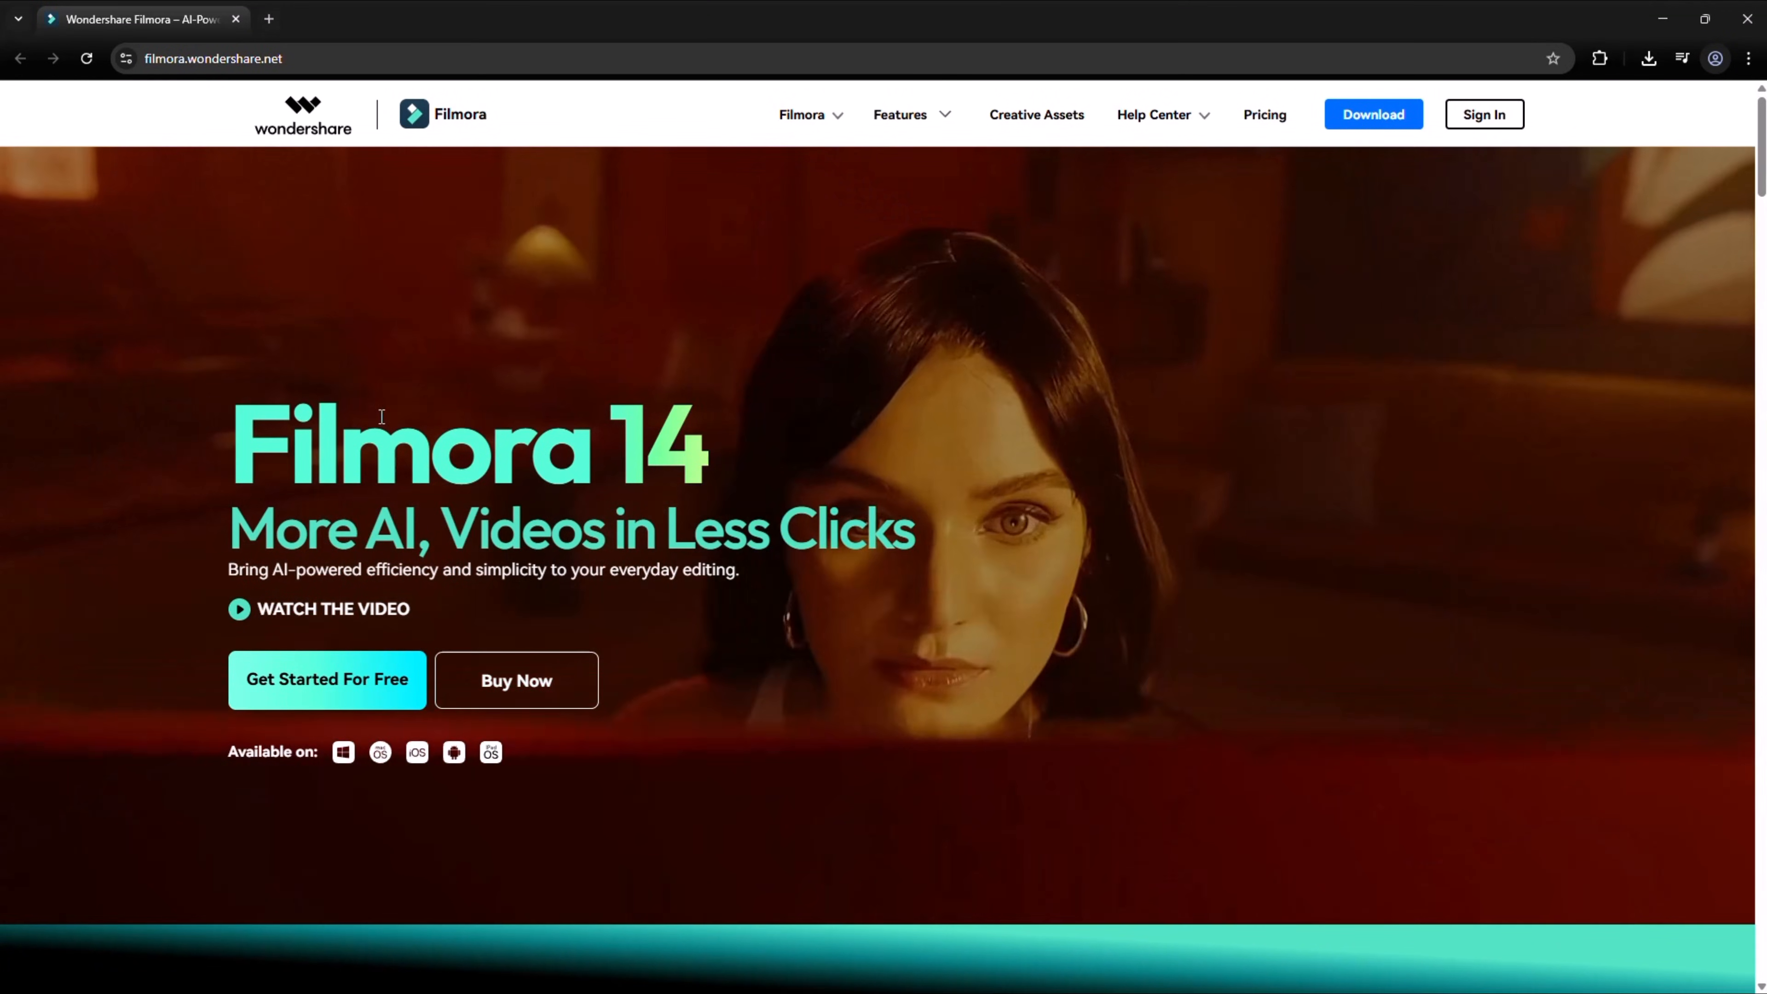
scroll(486, 568, "down", 6)
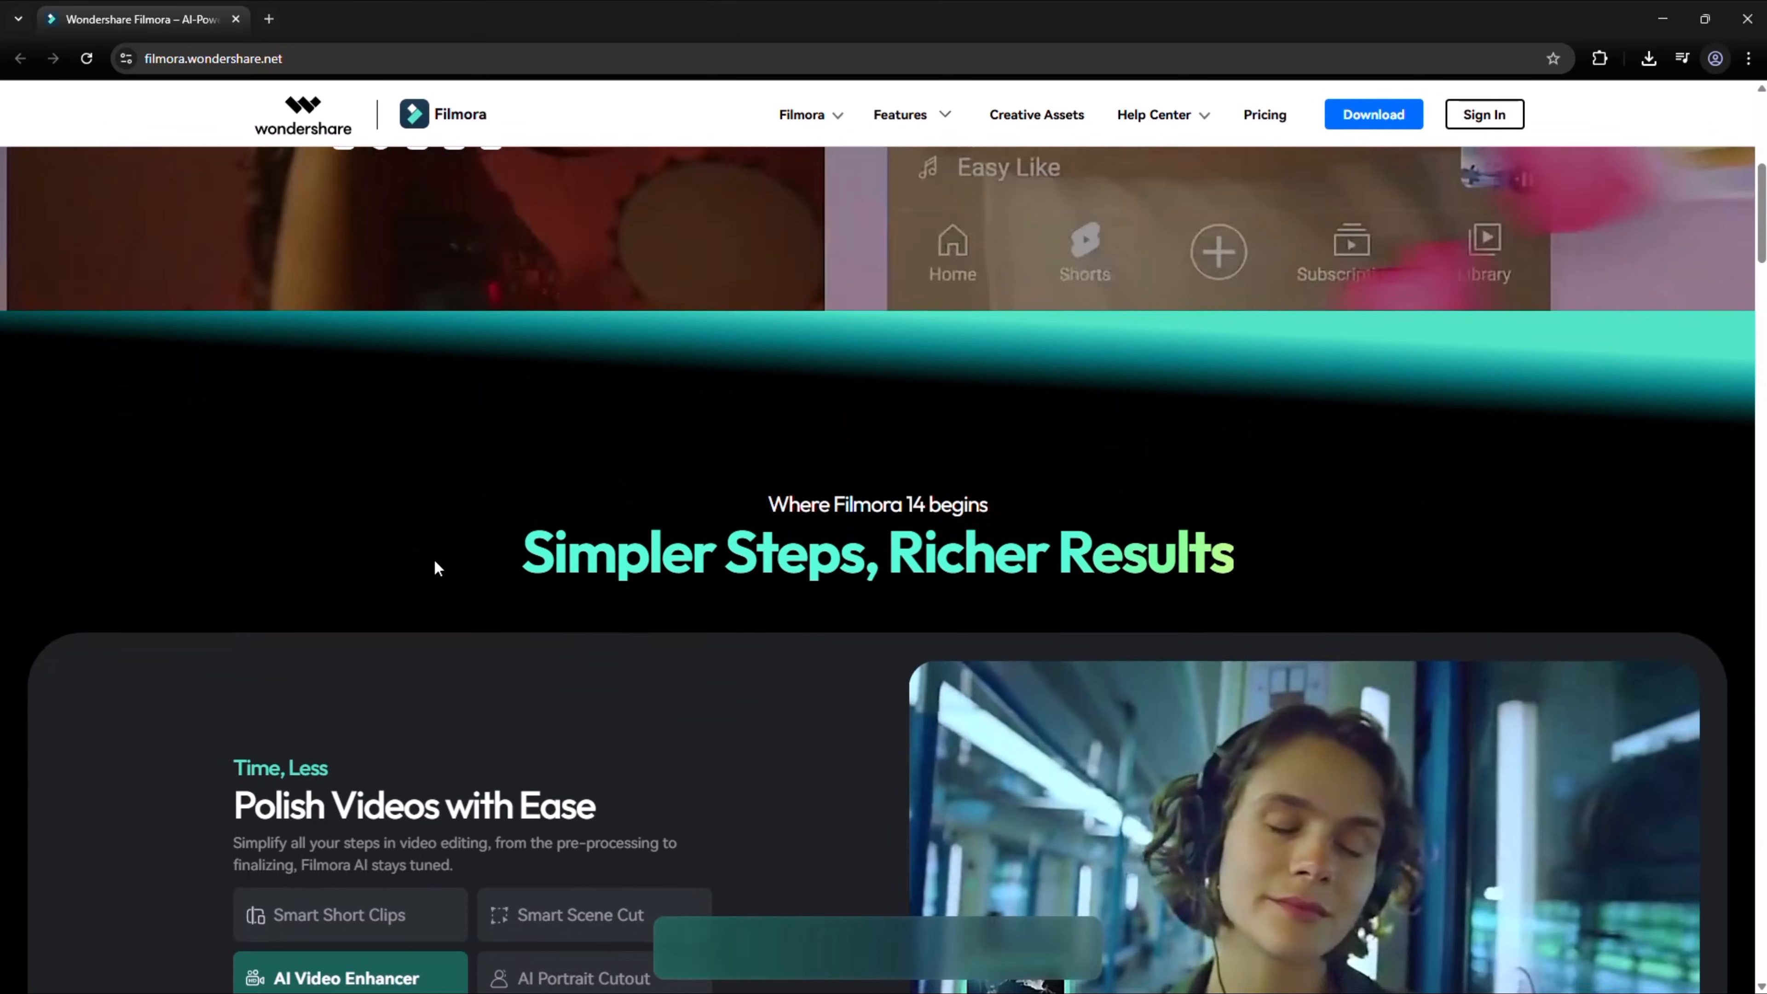
scroll(433, 558, "down", 4)
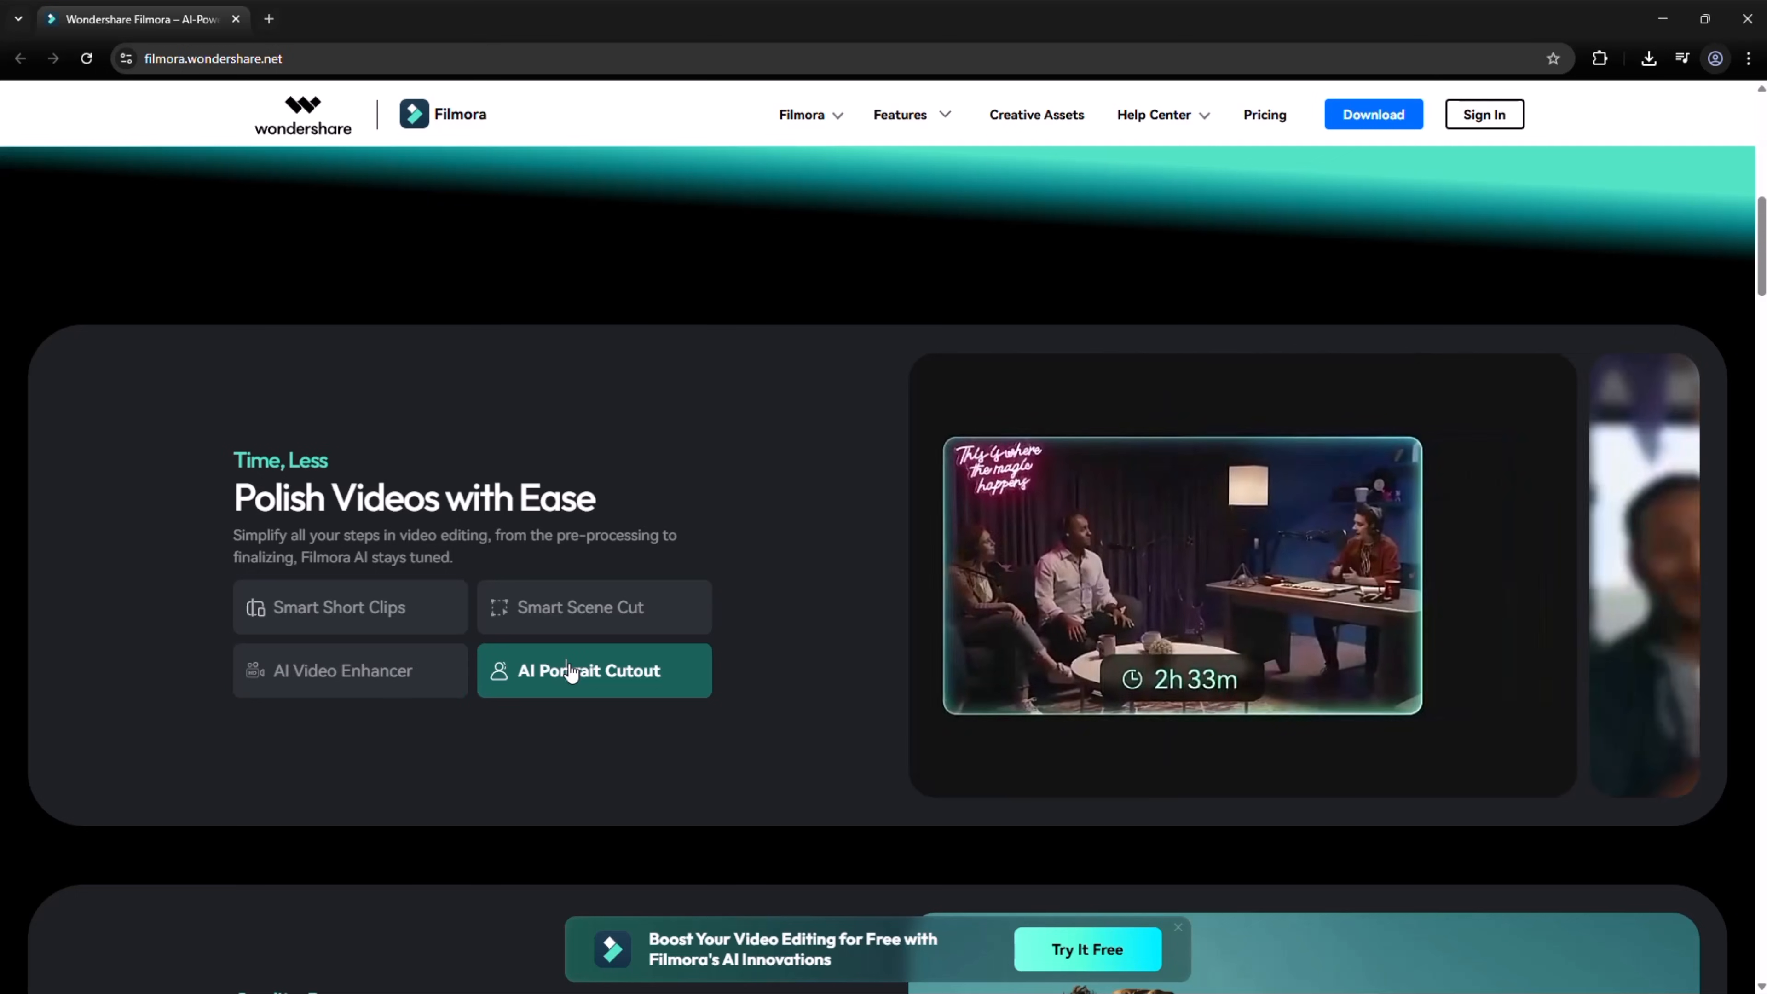
scroll(570, 672, "down", 9)
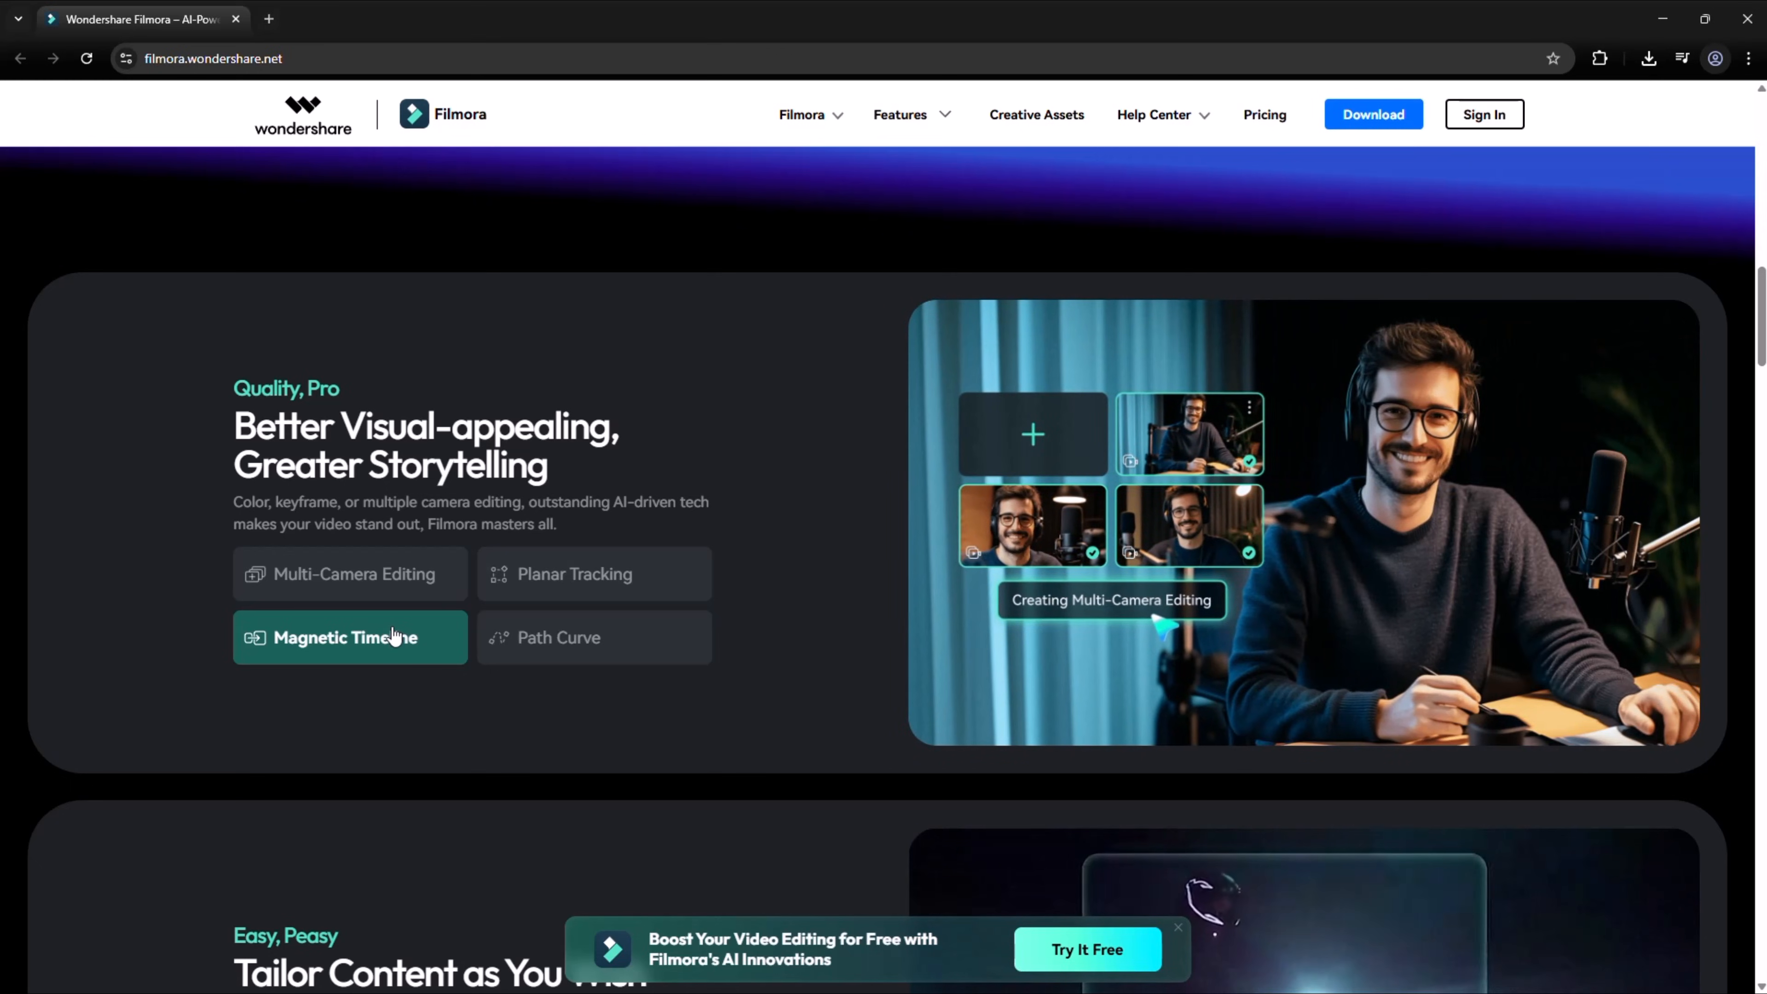
scroll(565, 637, "down", 6)
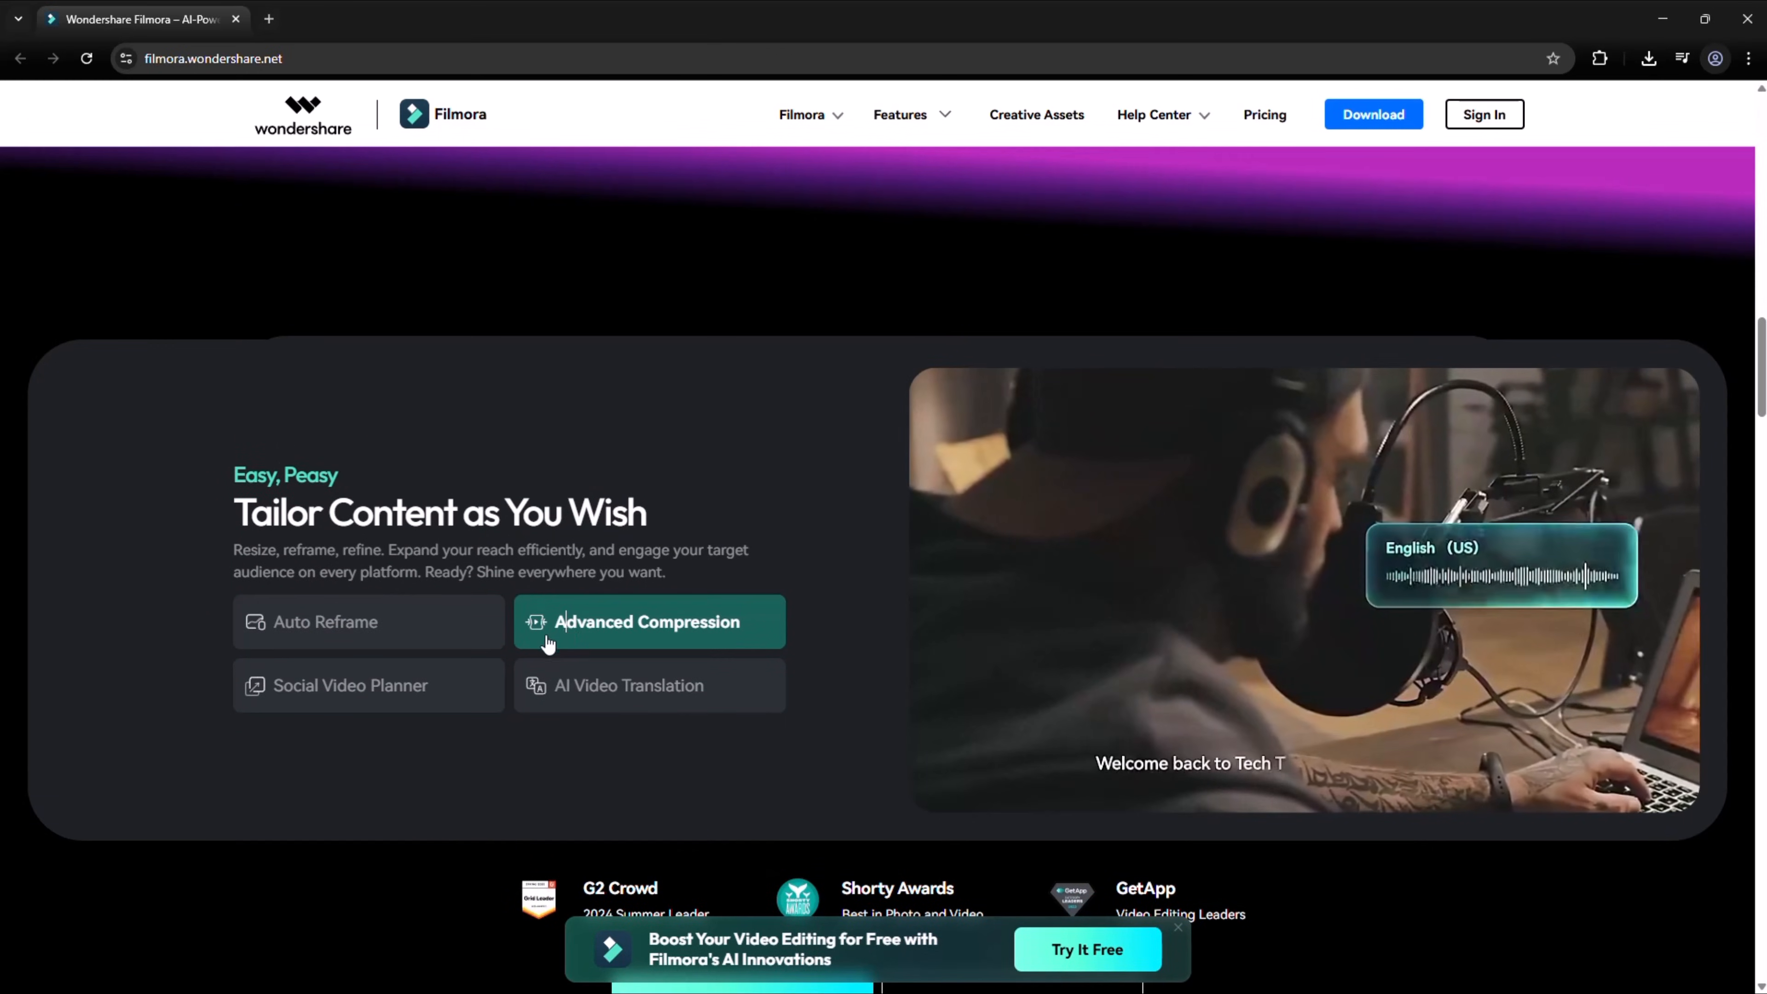
left_click(439, 682)
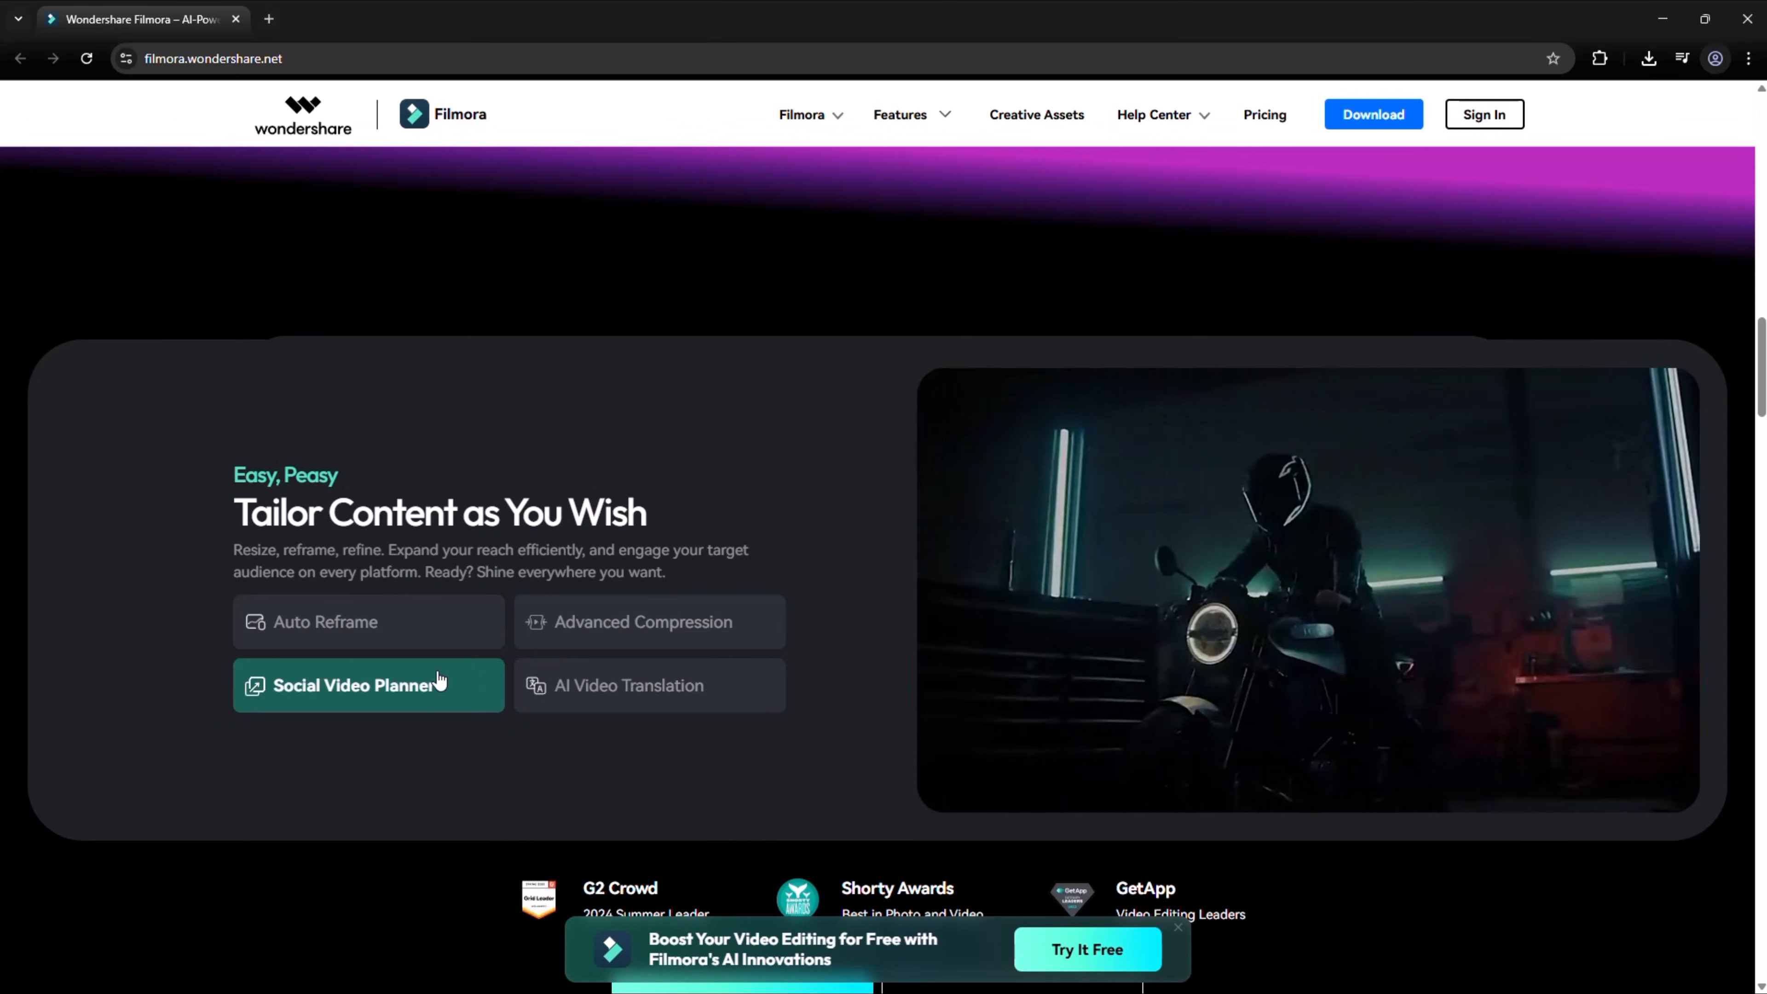
left_click(574, 683)
scroll(574, 684, "down", 10)
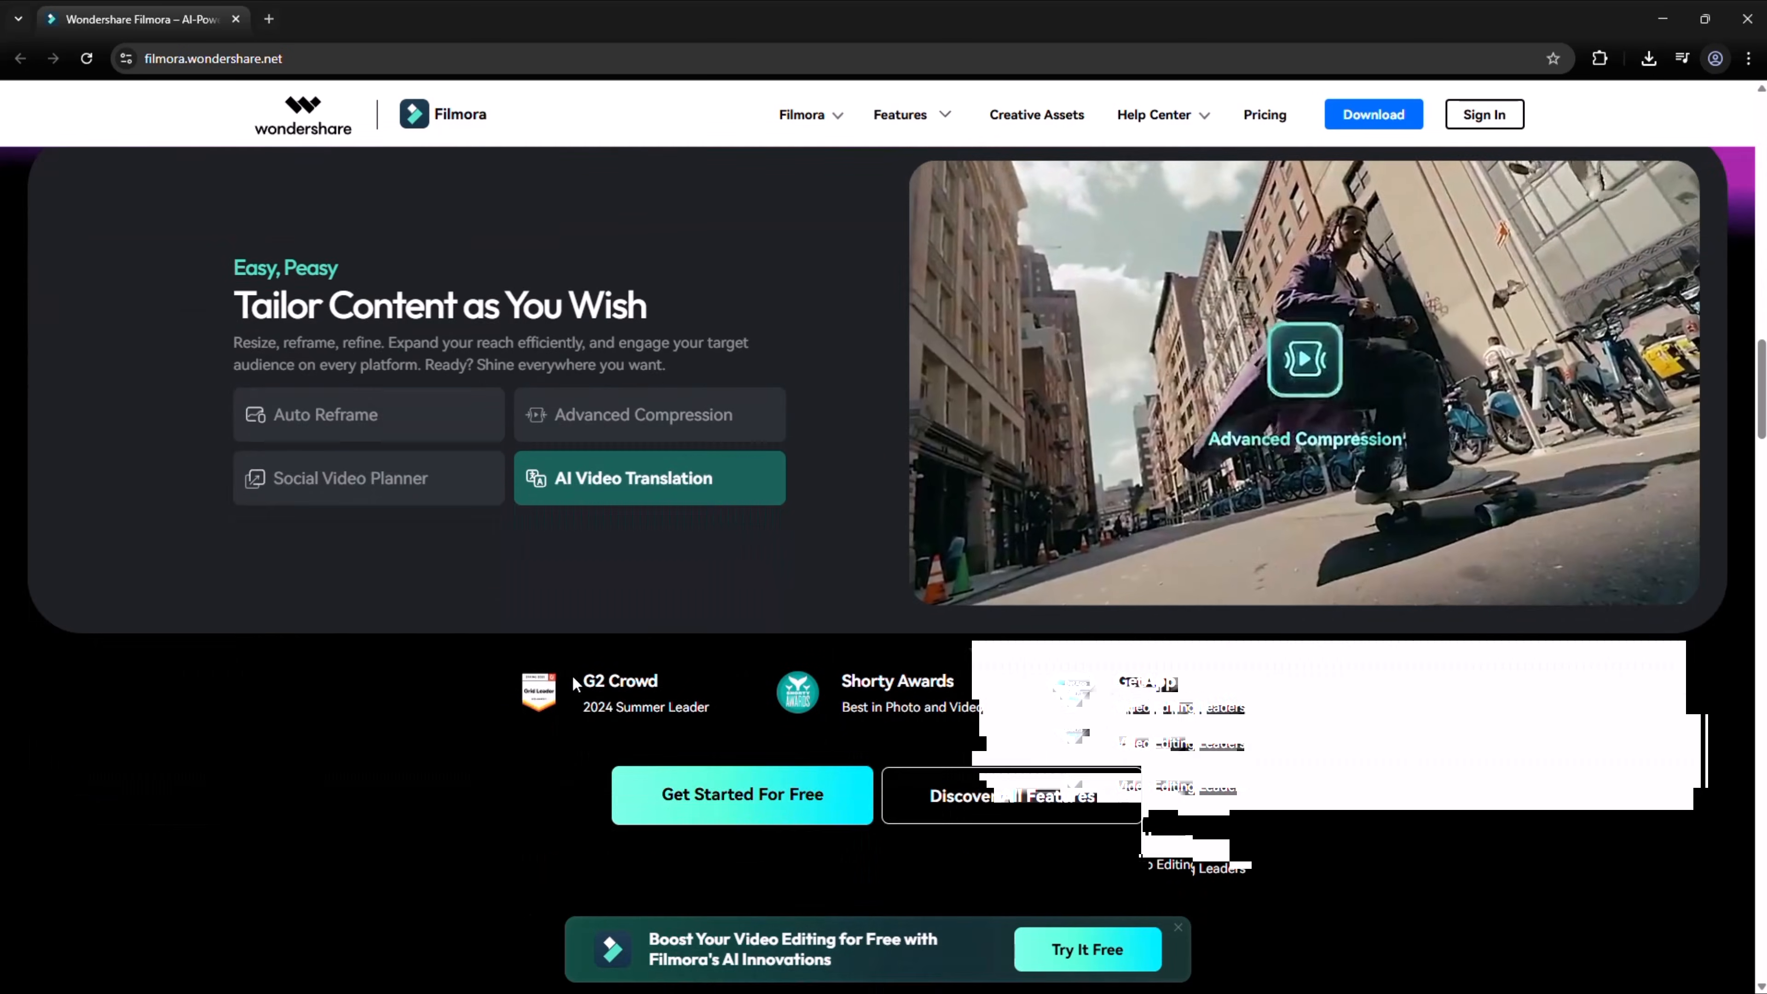
scroll(424, 587, "down", 5)
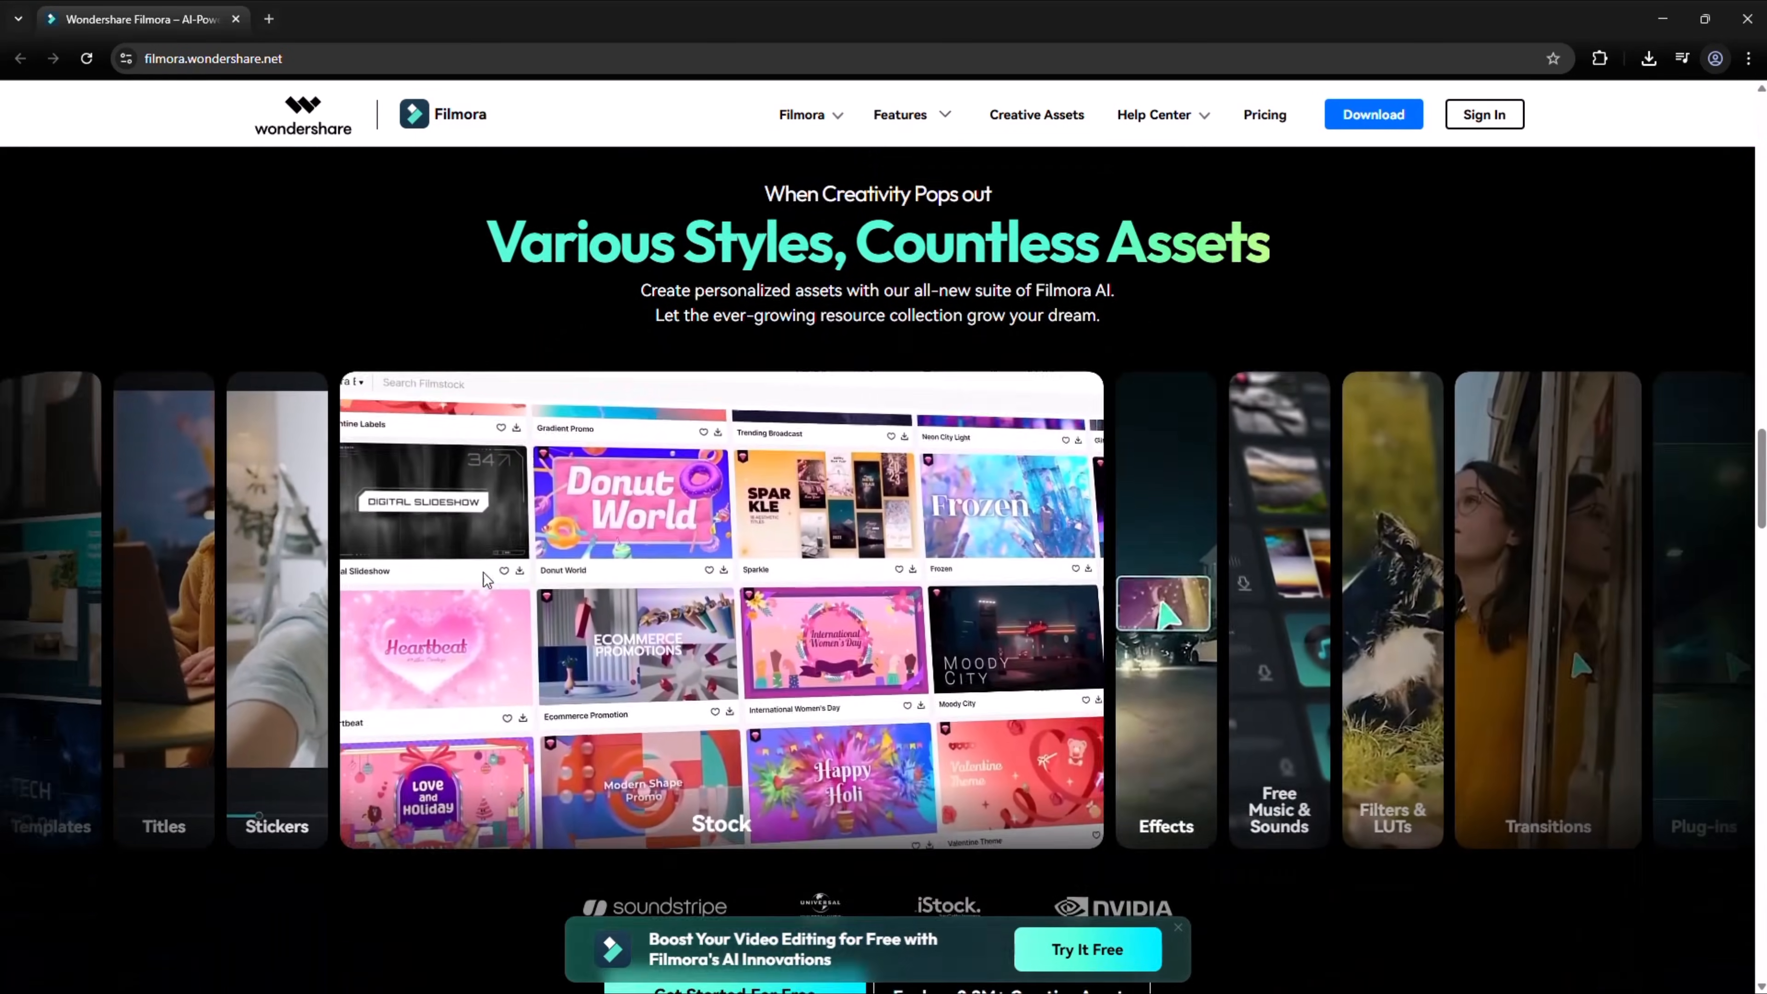